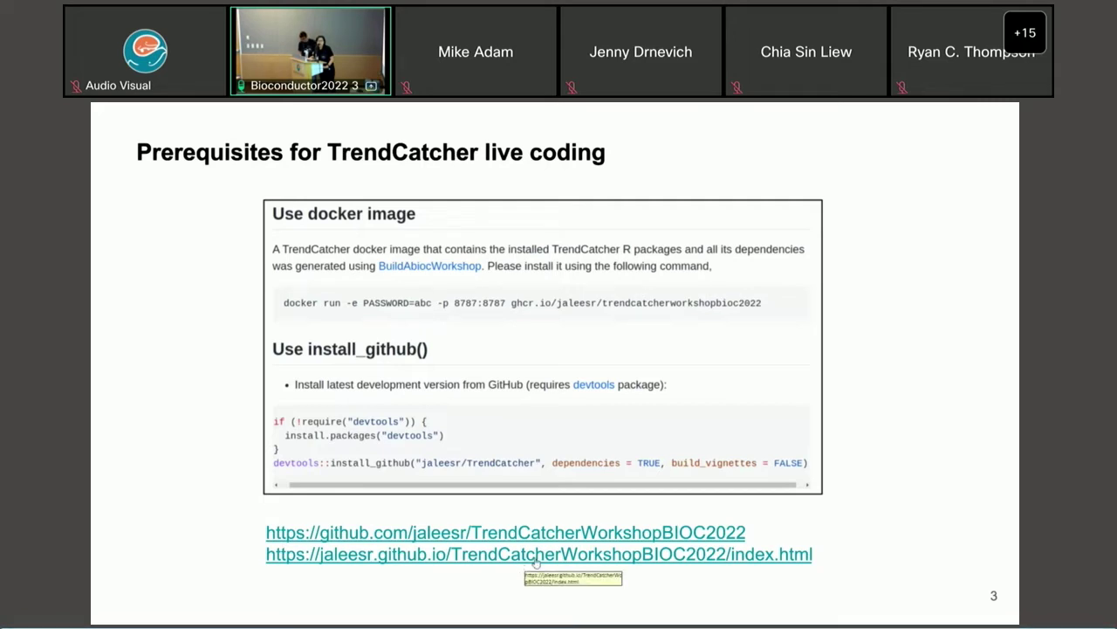
- Leave the slideshow and review the framework overview and workshop outline on the TrendCatcher Workshop web page
key("F11")
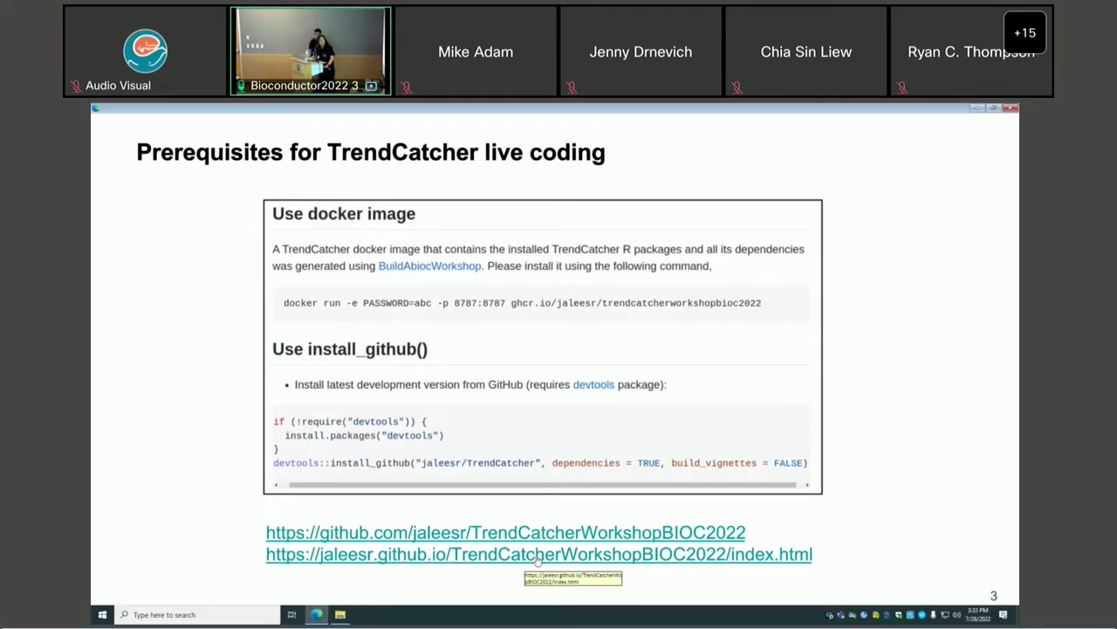
key("Escape")
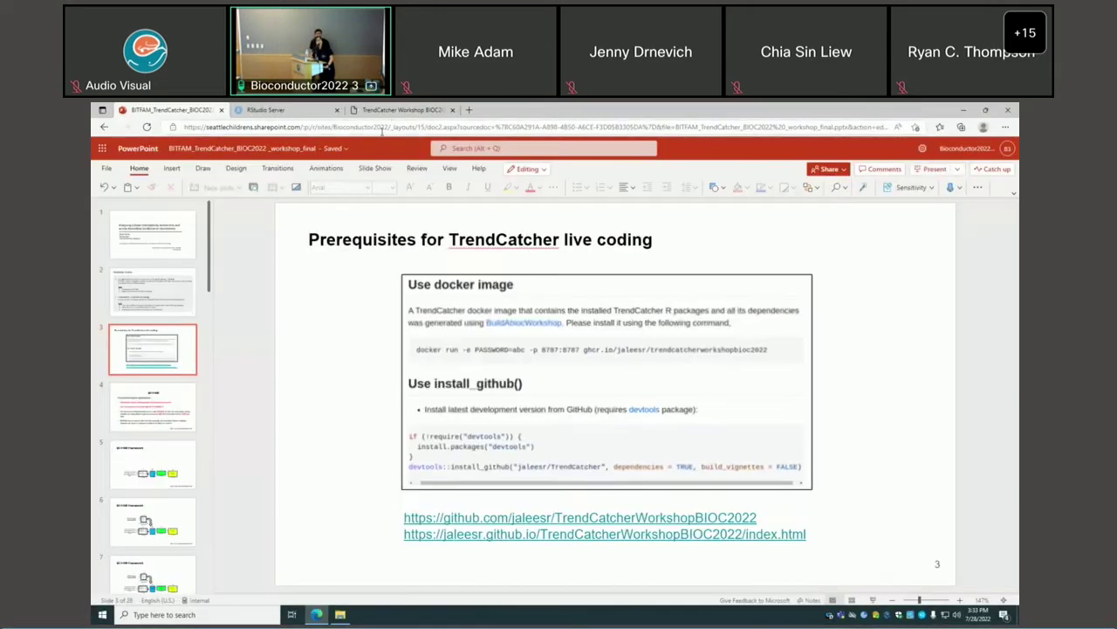
left_click(386, 110)
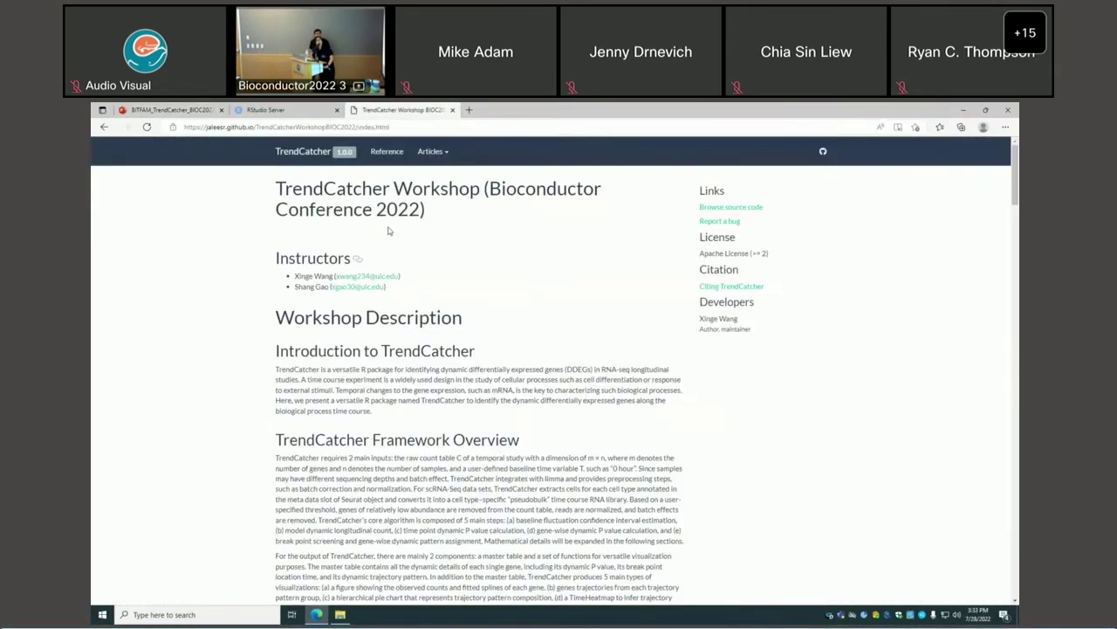
scroll(391, 230, "down", 10)
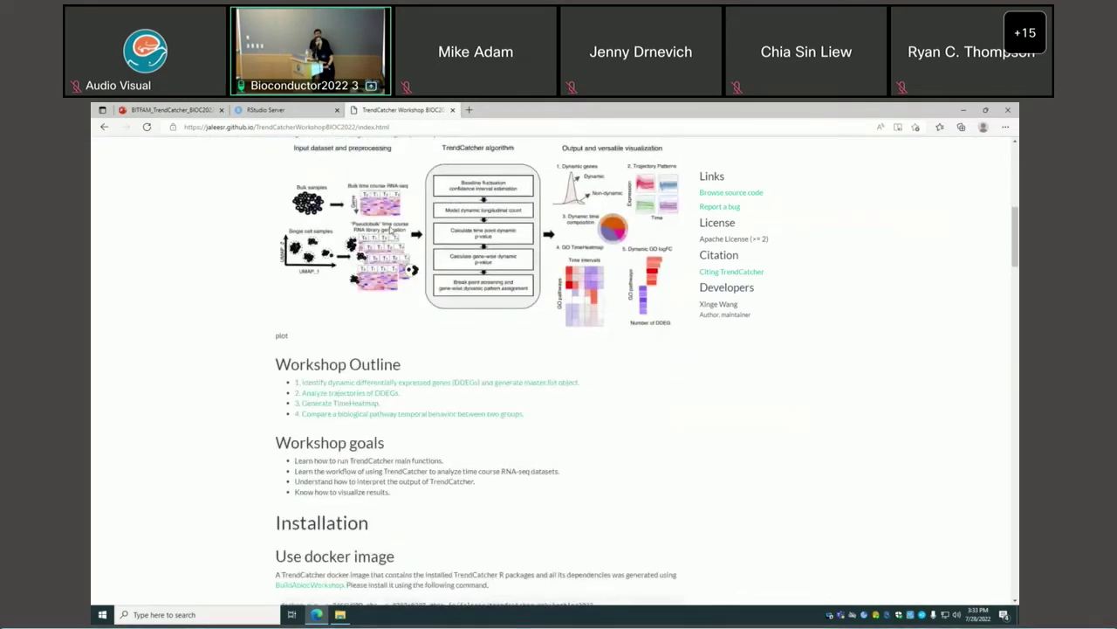
scroll(392, 384, "up", 1)
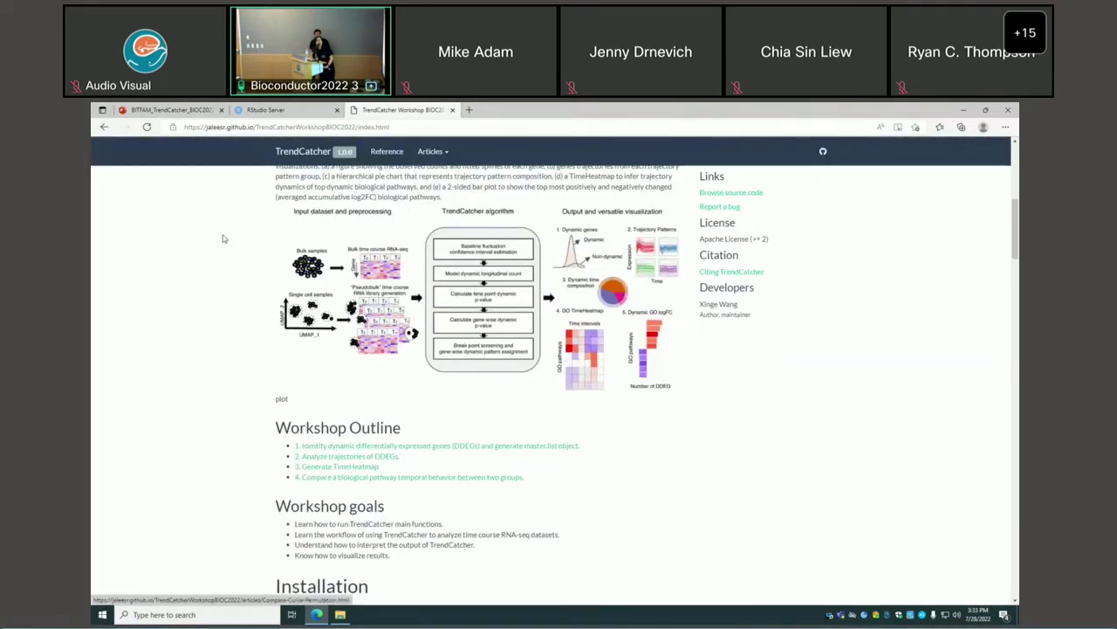
- Return to the BITFAM_TrendCatcher presentation, start the slideshow, and advance to the BITFAM potential biological applications slide
left_click(178, 112)
scroll(501, 270, "down", 1)
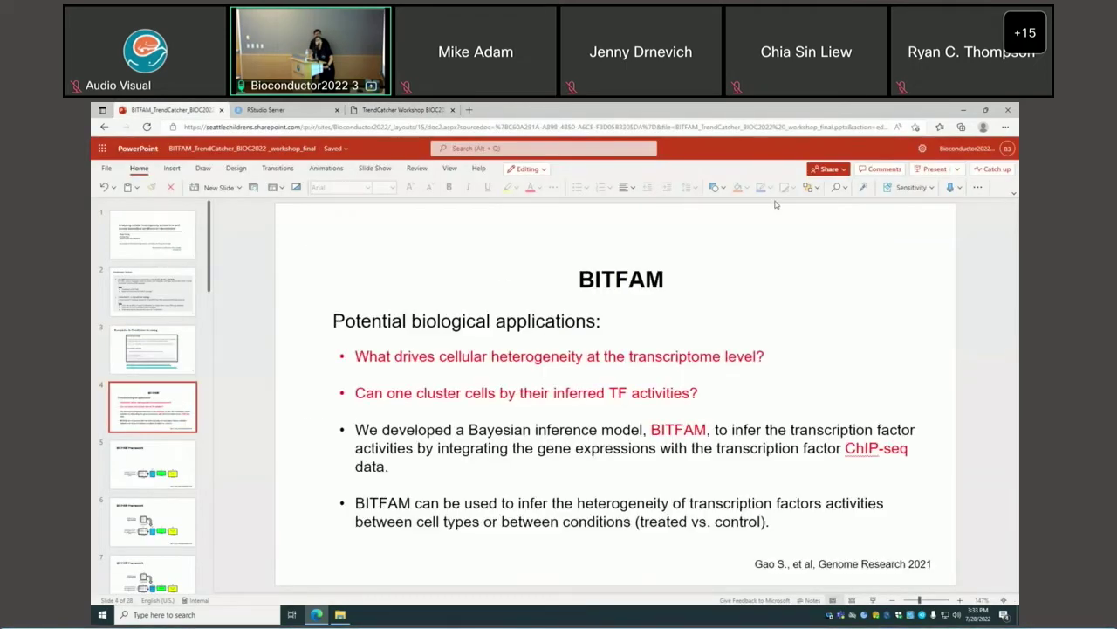
left_click(930, 168)
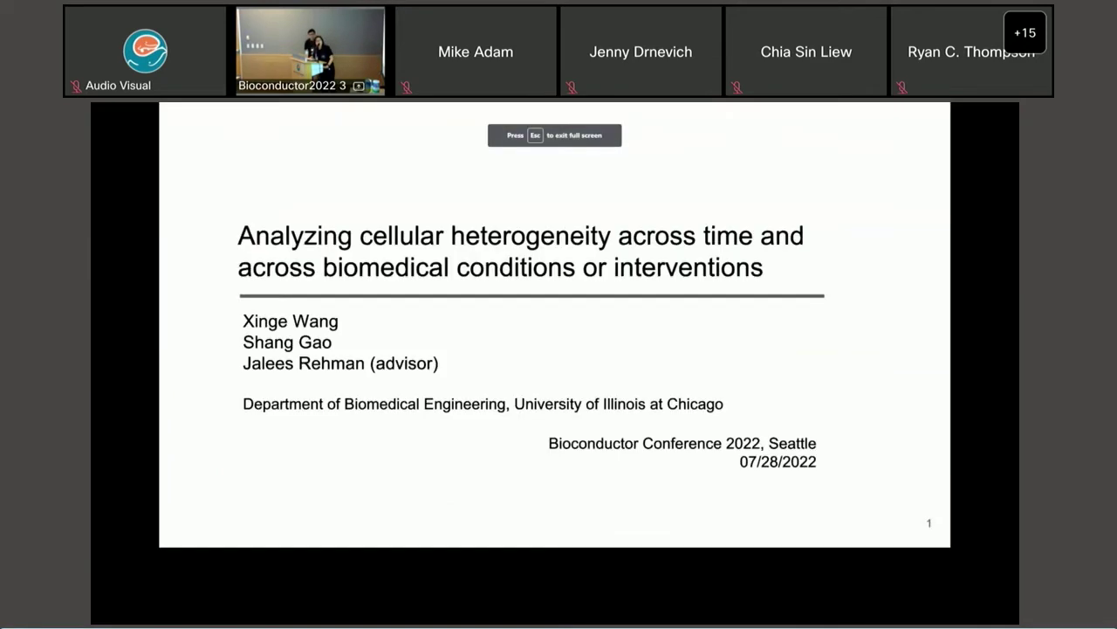
key("Right")
key("Right")
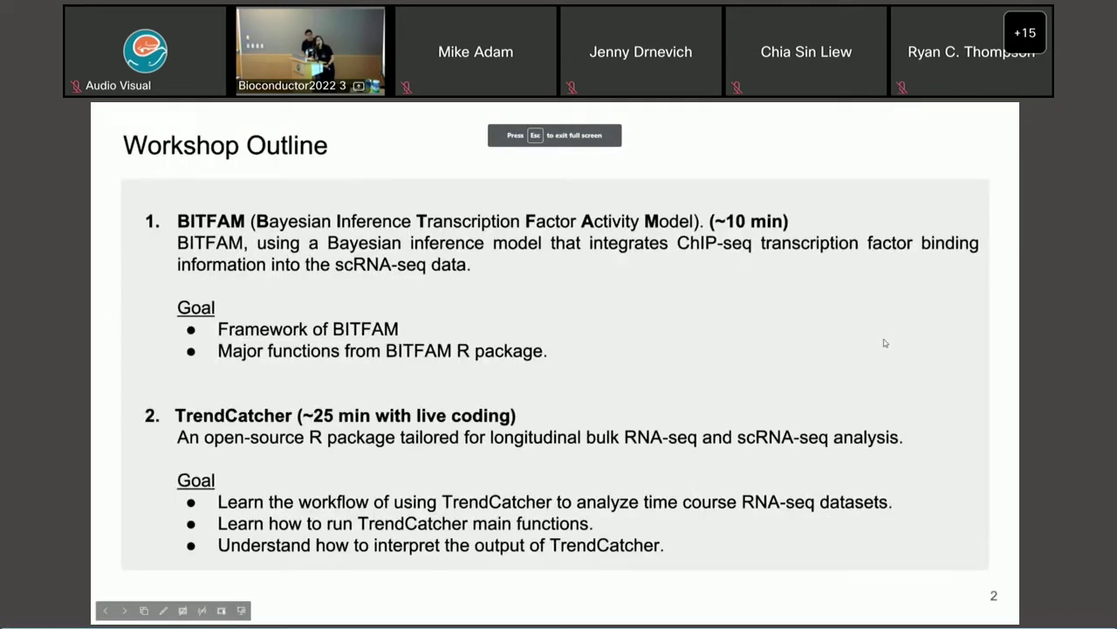
key("Right")
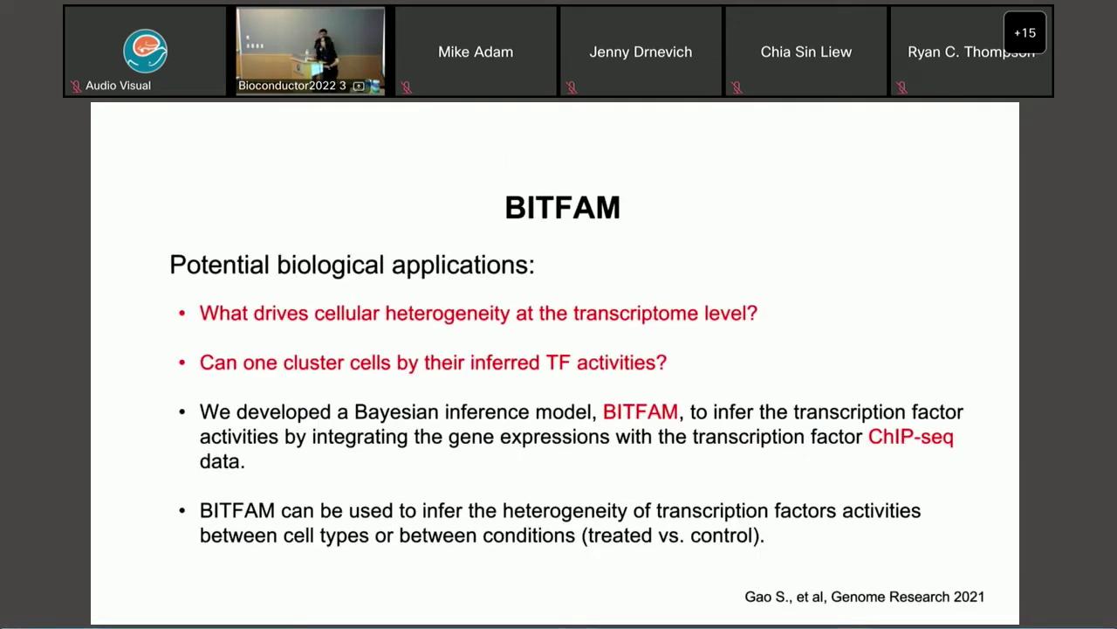
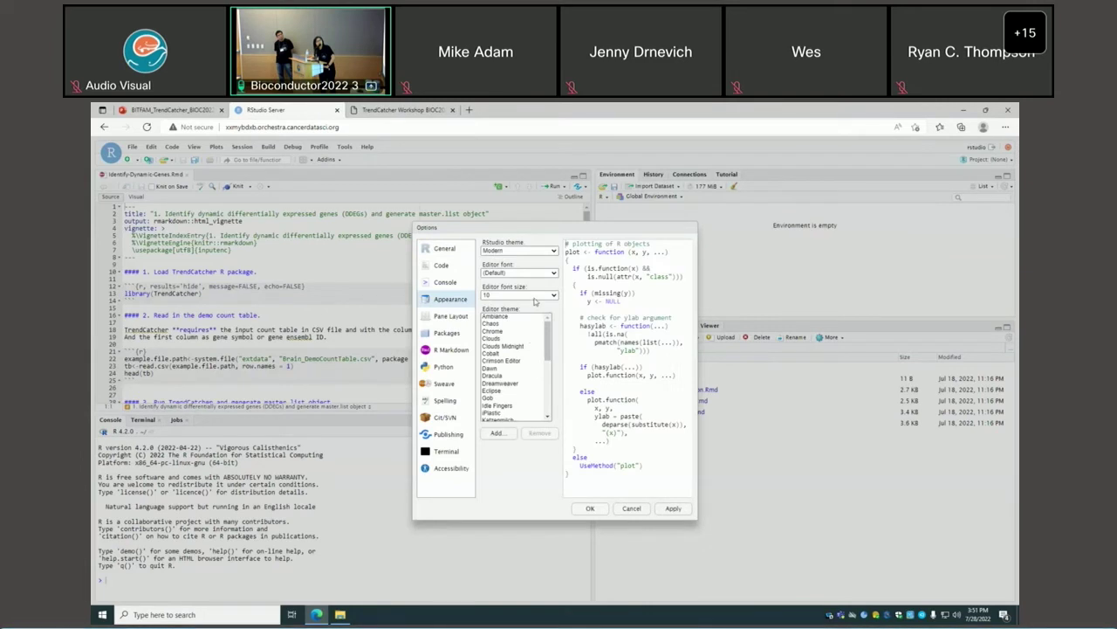
- Set the RStudio editor font size to 14 and enlarge the source pane above the console
left_click(537, 295)
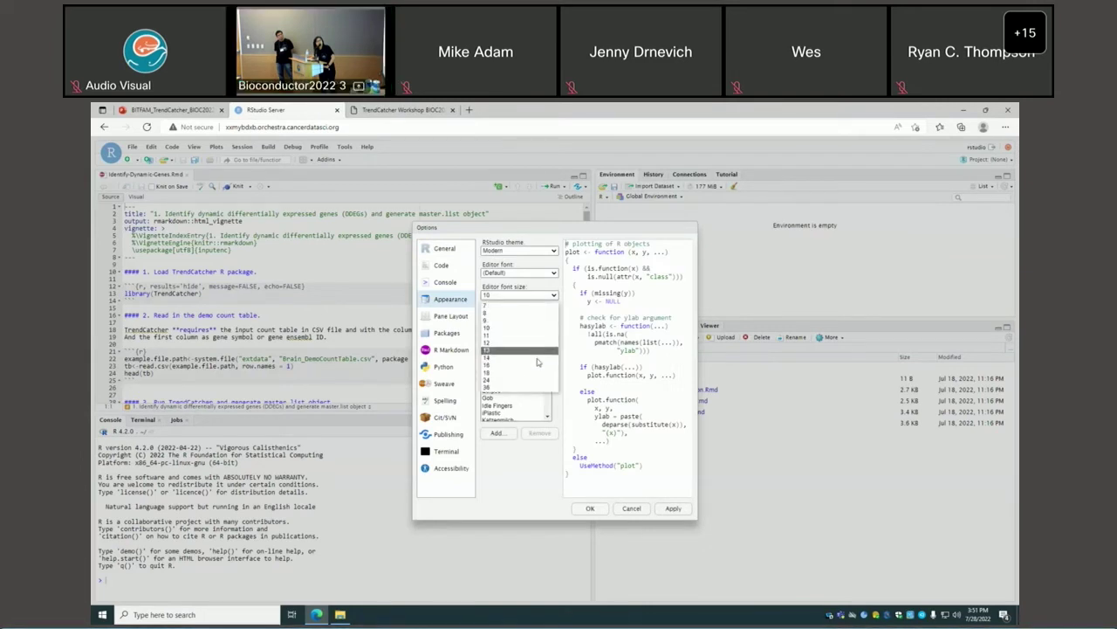
left_click(537, 357)
left_click(676, 511)
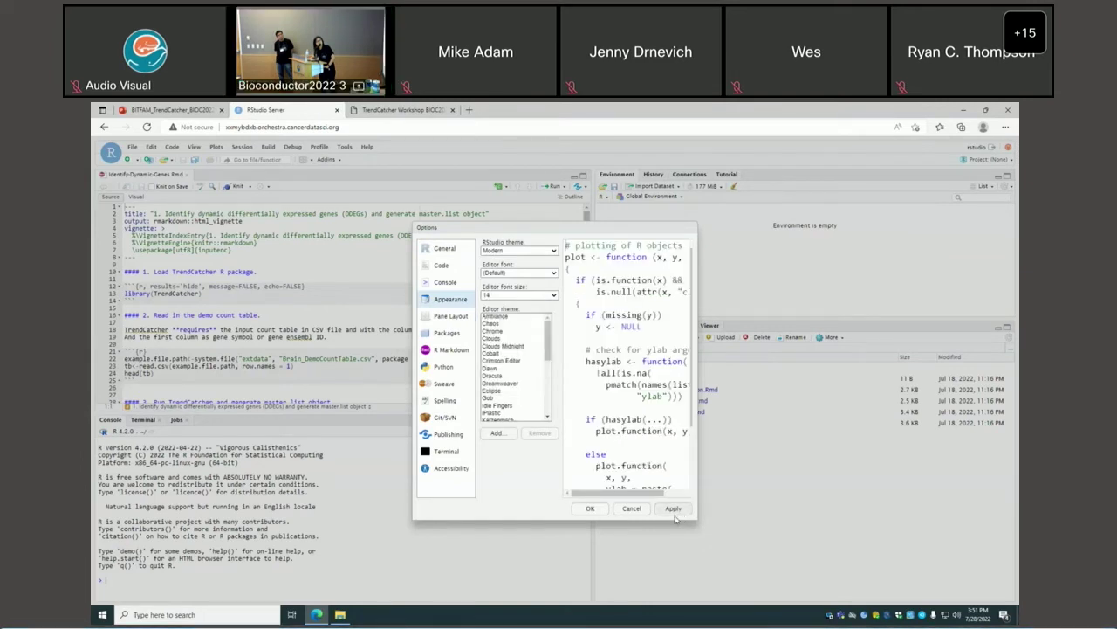
left_click(600, 512)
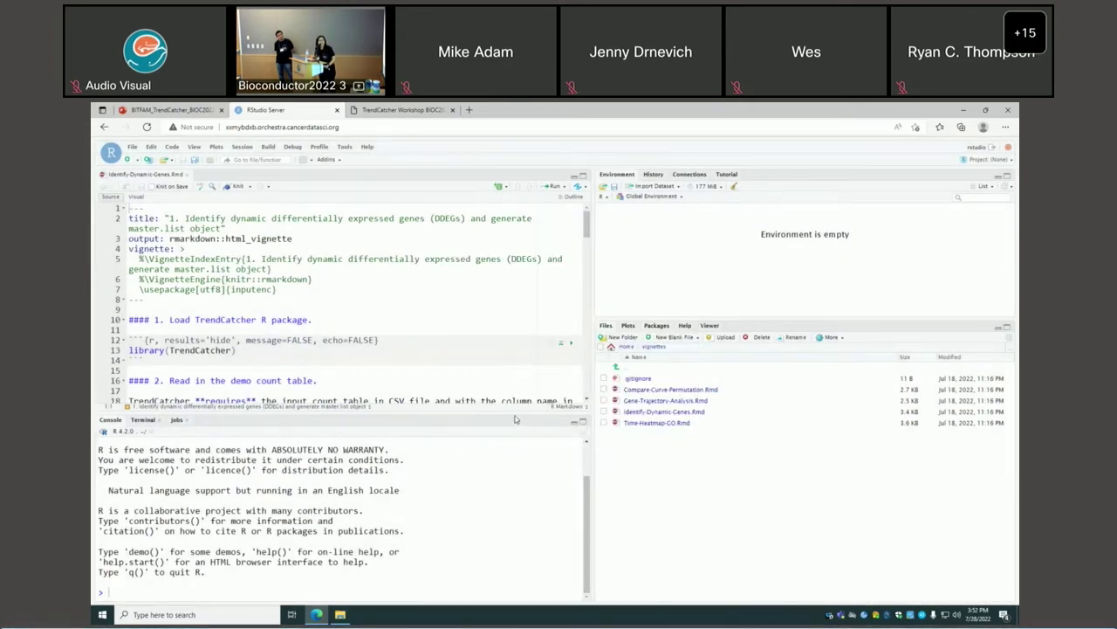
left_click_drag(527, 450, 525, 452)
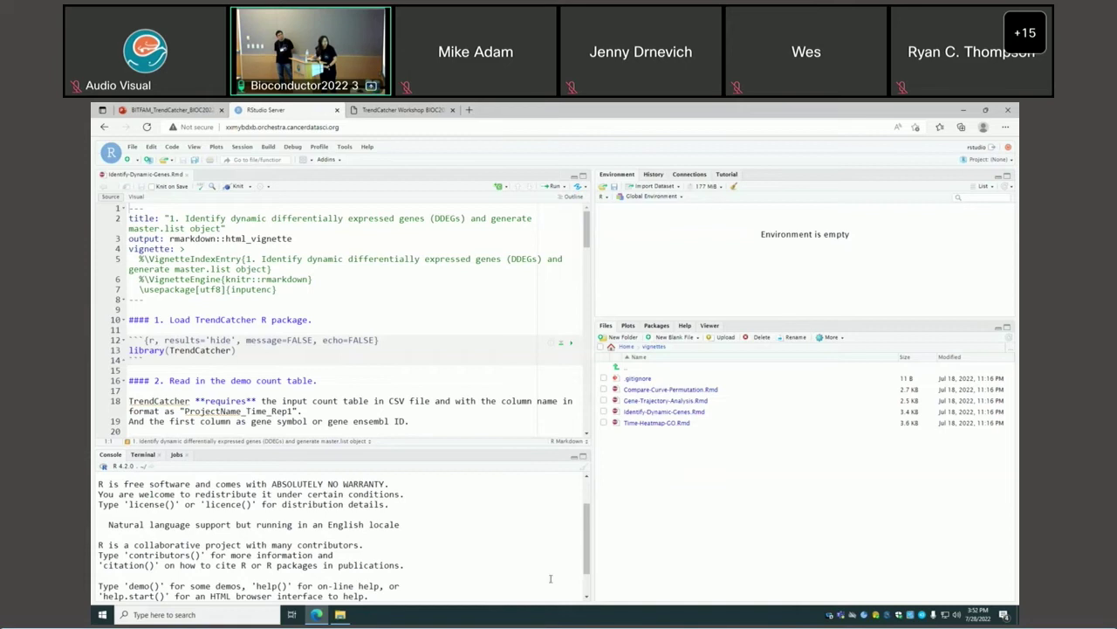
- Load the TrendCatcher package from the R console with library(TrendCatcher)
type("li")
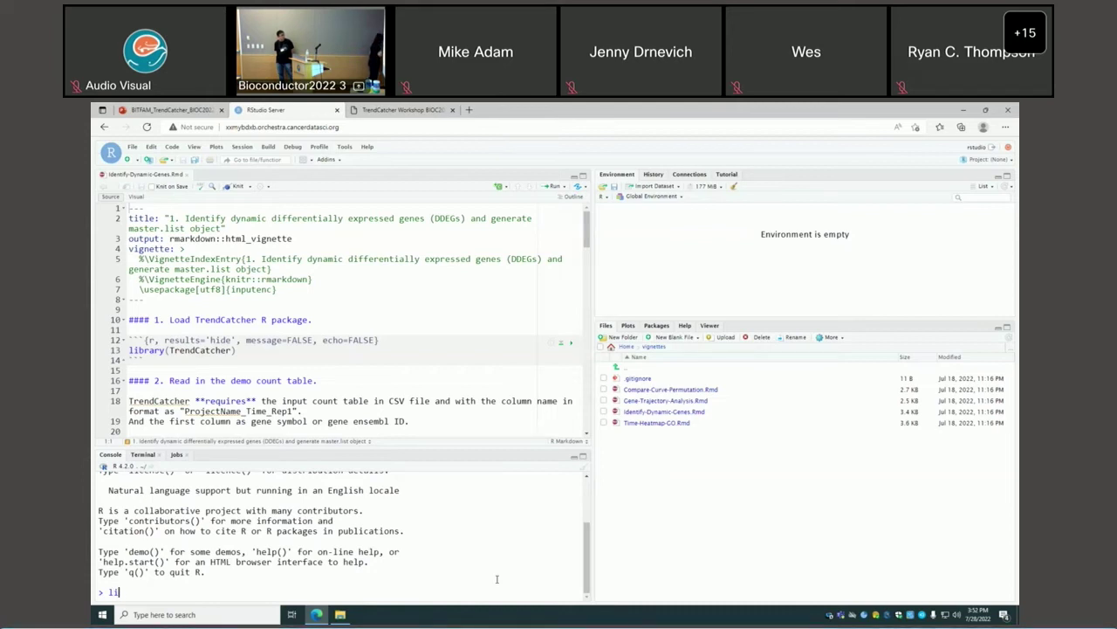
type("bra")
key("Tab")
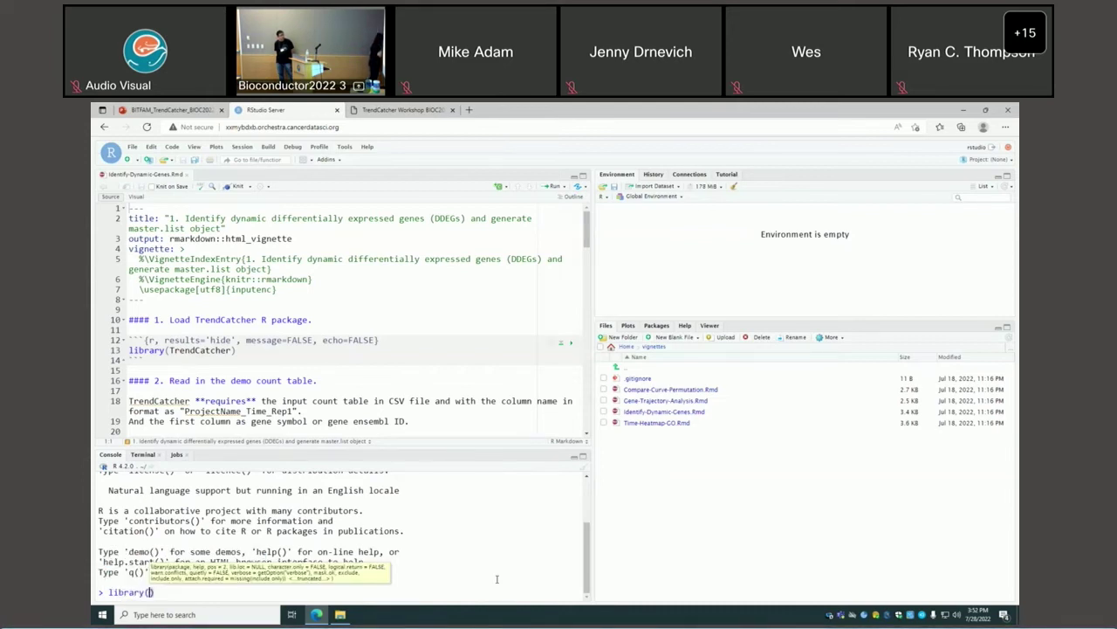
type("Trend")
key("Tab")
key("Return")
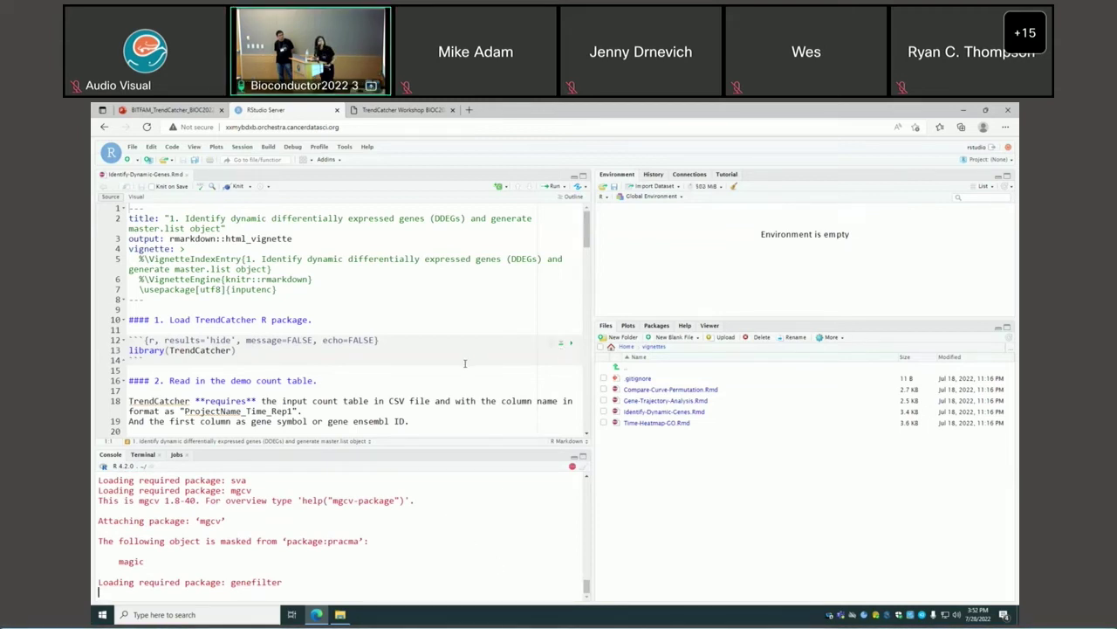
- Enlarge the source pane further and run the section 2 chunk that reads Brain_DemoCountTable.csv into tb and shows its head
scroll(466, 362, "down", 2)
scroll(467, 365, "down", 1)
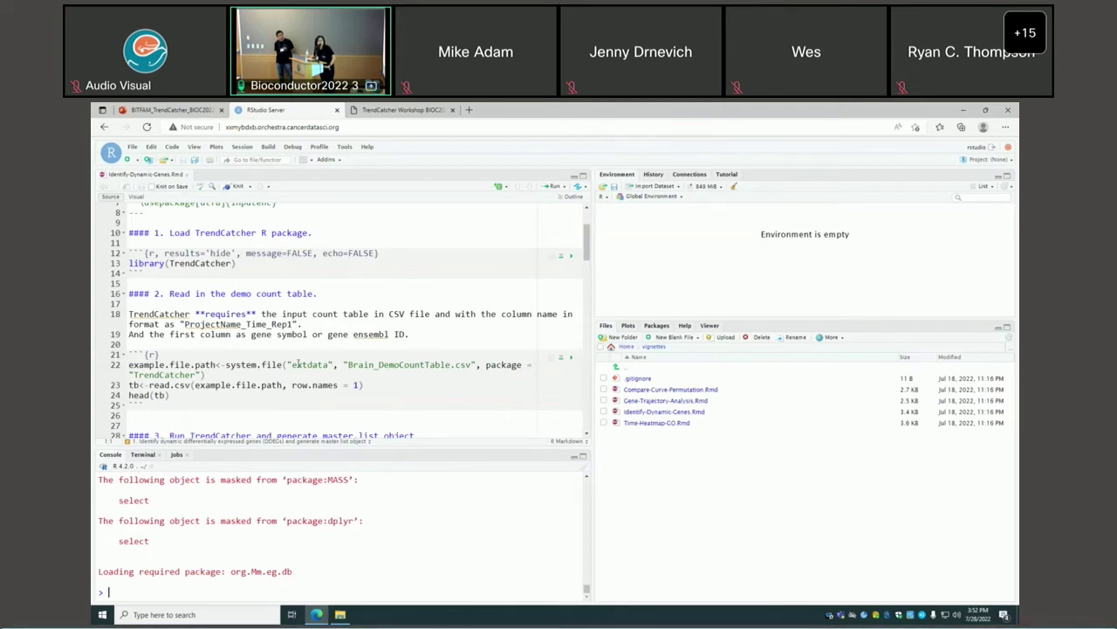
left_click_drag(292, 365, 330, 365)
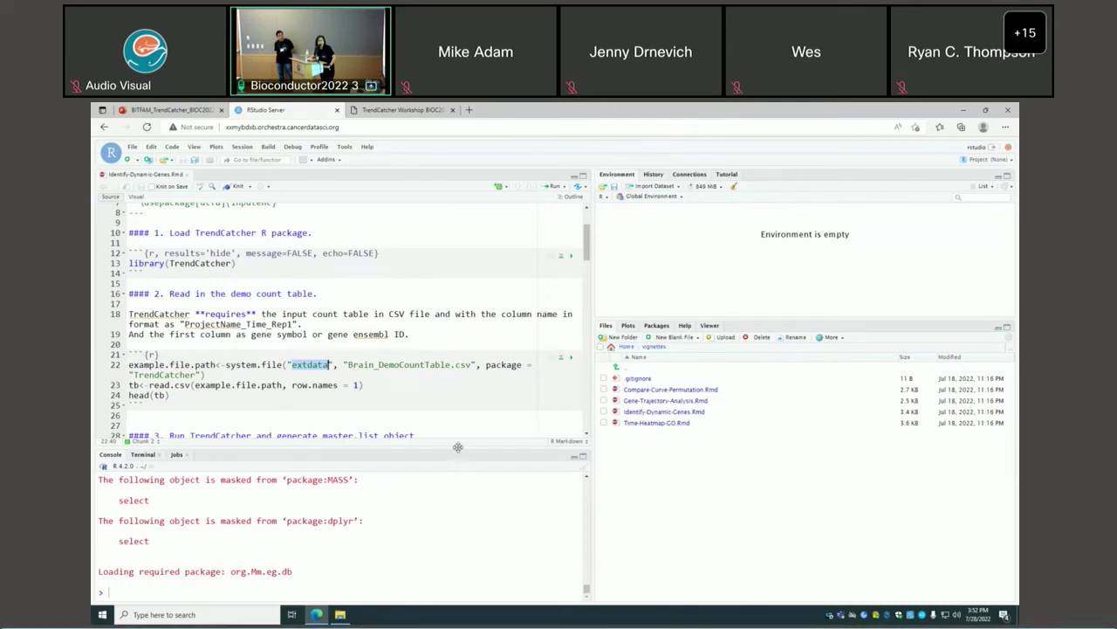
left_click_drag(463, 447, 459, 503)
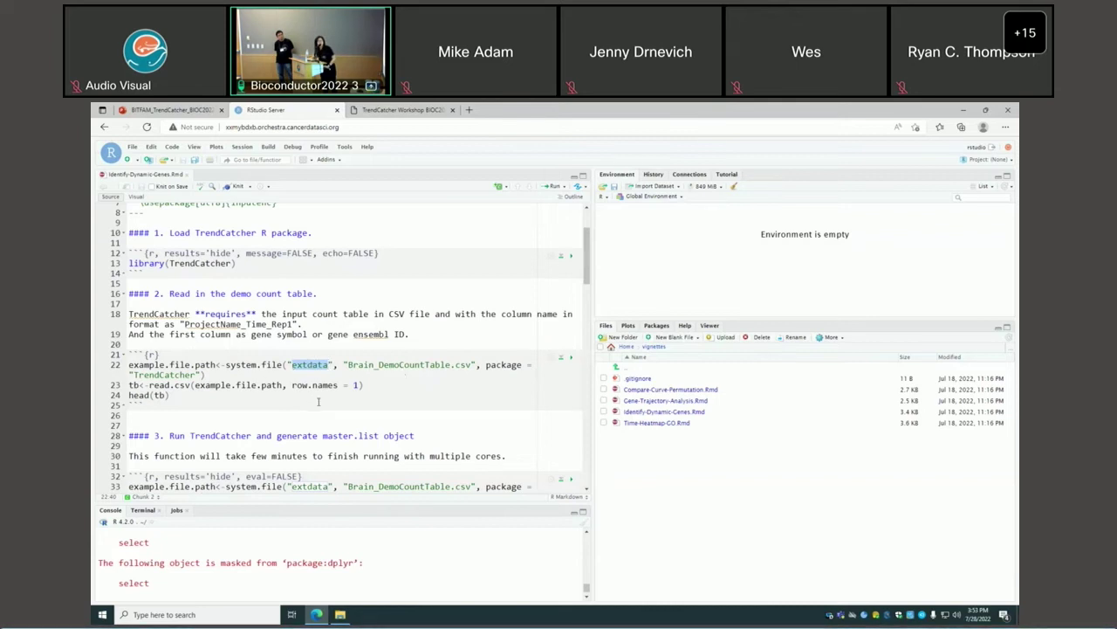
scroll(457, 331, "down", 1)
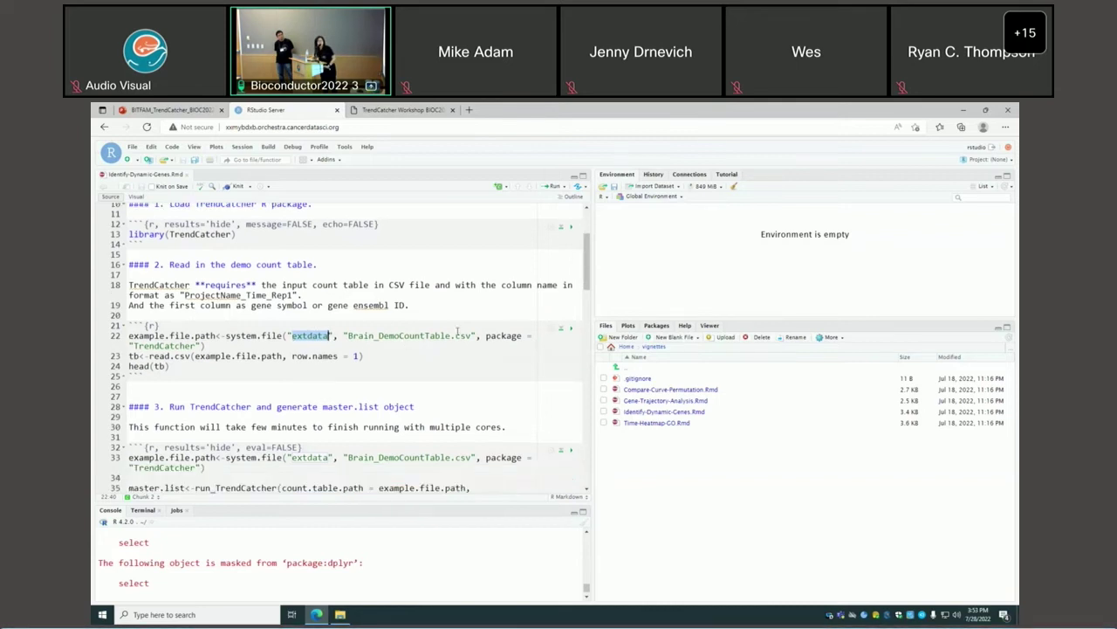
left_click(570, 328)
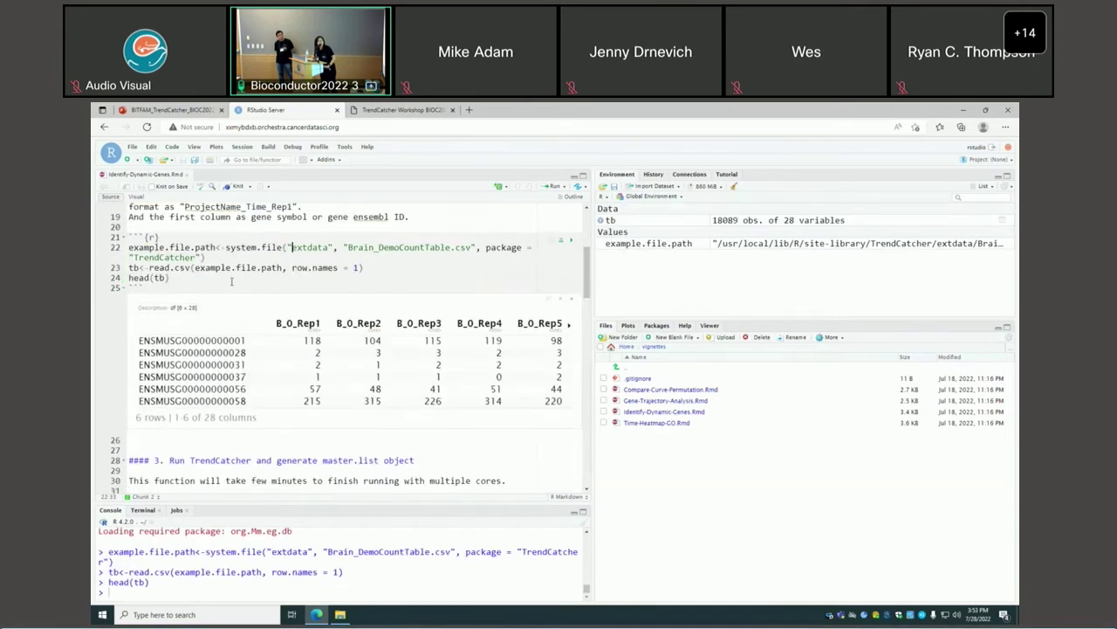
- Examine the example file path line, the gene ID row names and the sample column naming in the count table output
triple_click(317, 247)
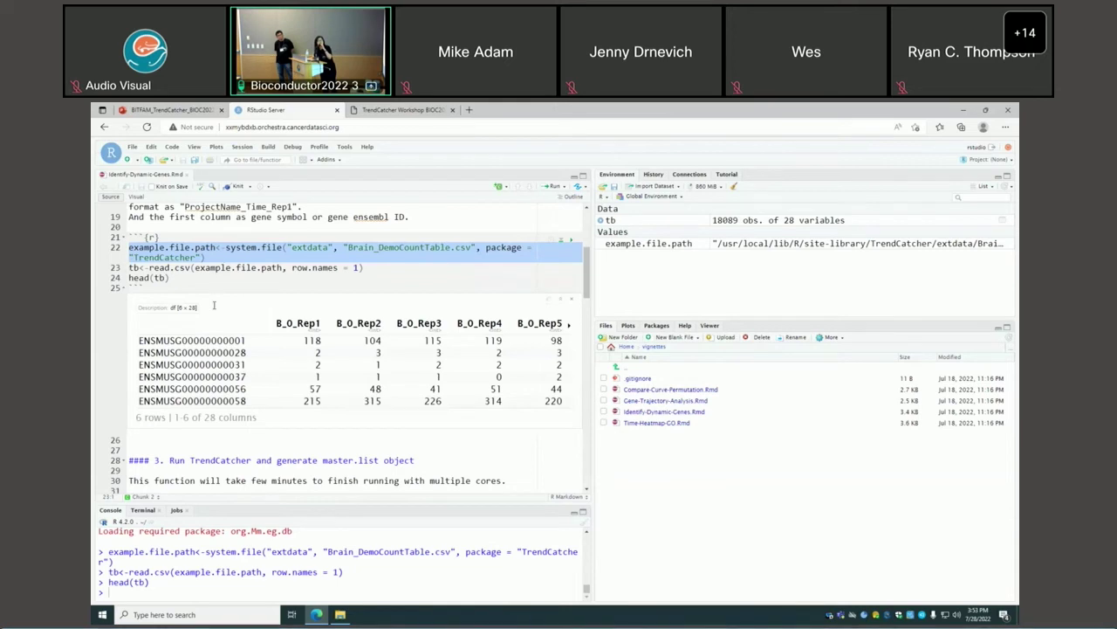
scroll(216, 310, "down", 1)
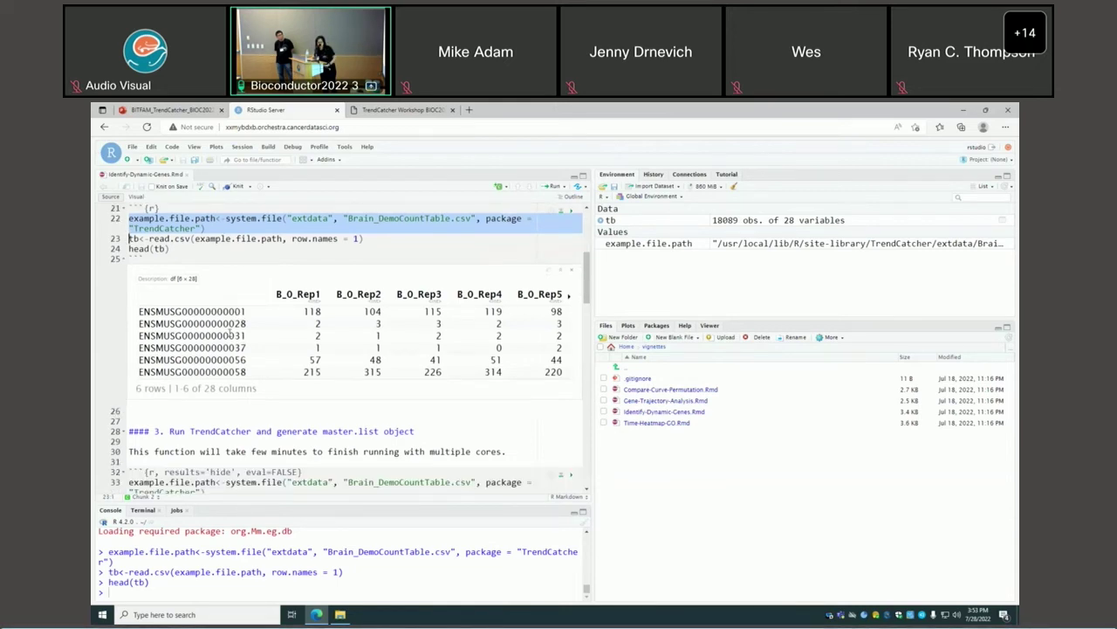
double_click(234, 311)
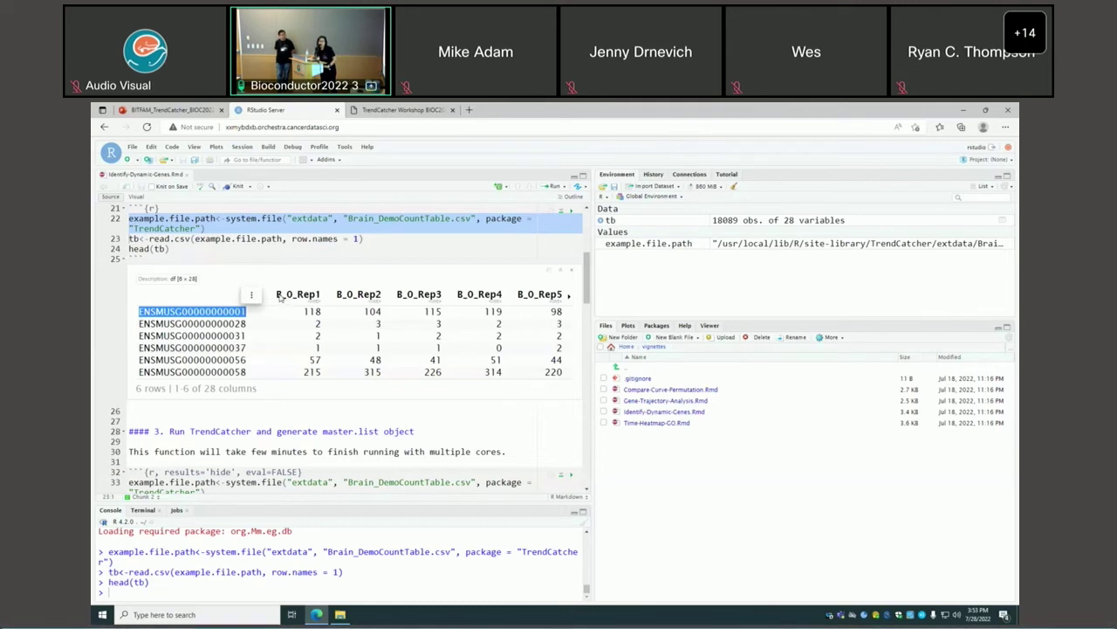
left_click(278, 295)
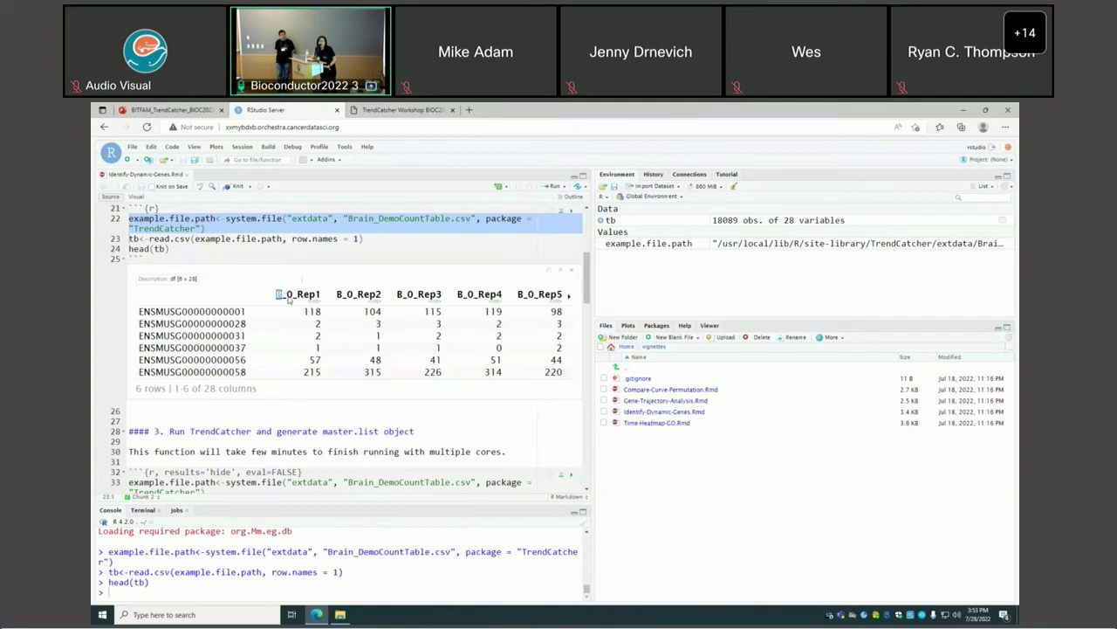
double_click(296, 295)
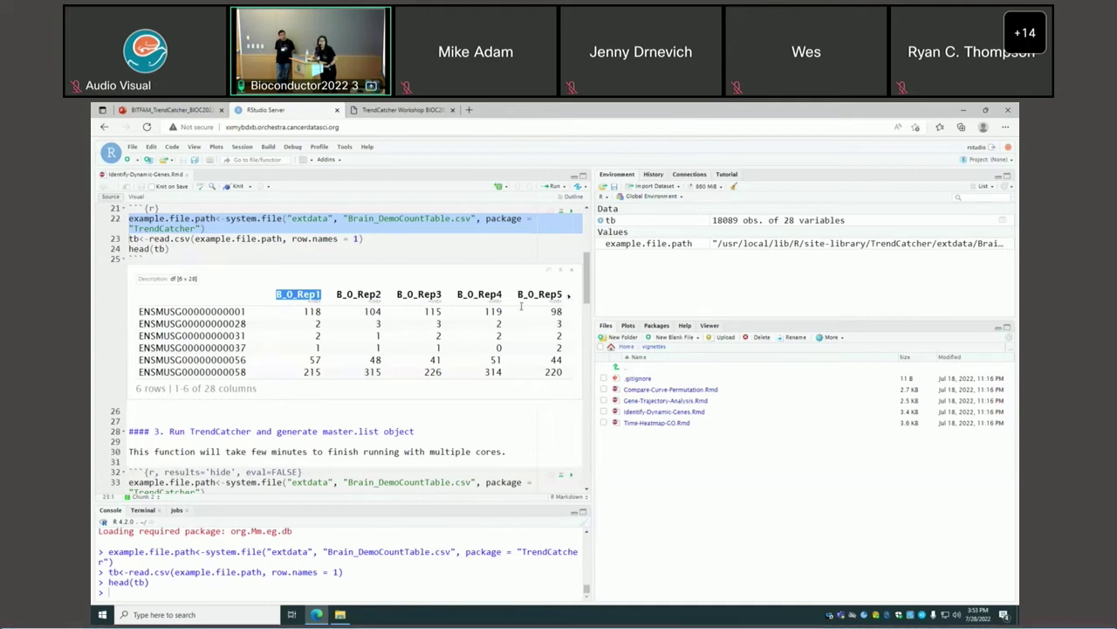
- Examine the run_TrendCatcher call in section 3 and its arguments baseline.t, time.unit, min.low.count, para.core.n and dyn.p.thres
scroll(467, 337, "down", 5)
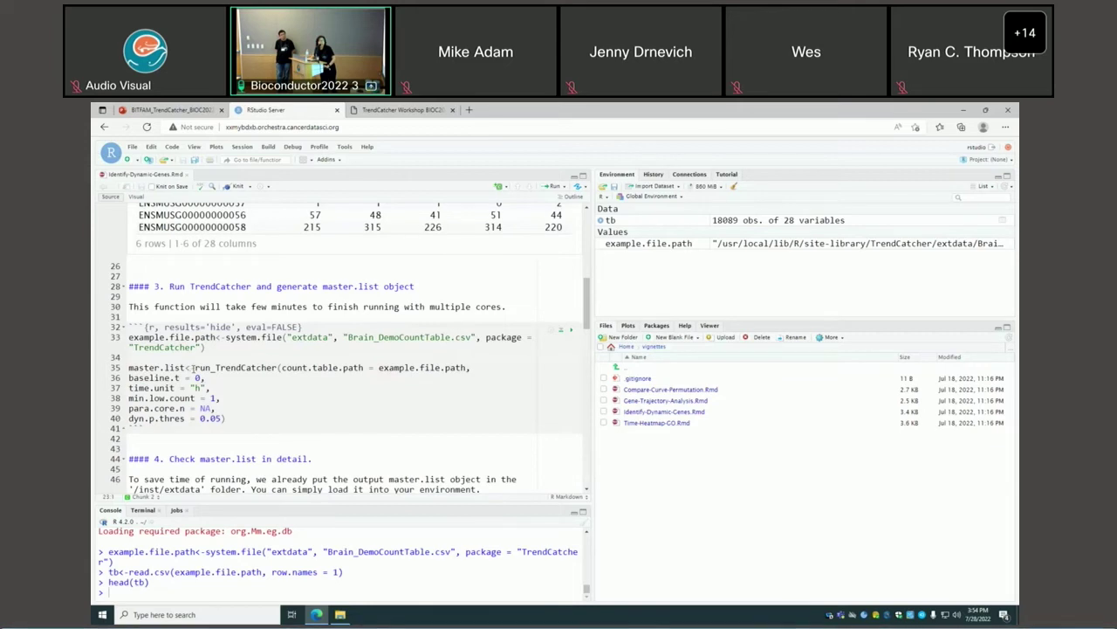
left_click_drag(194, 367, 279, 368)
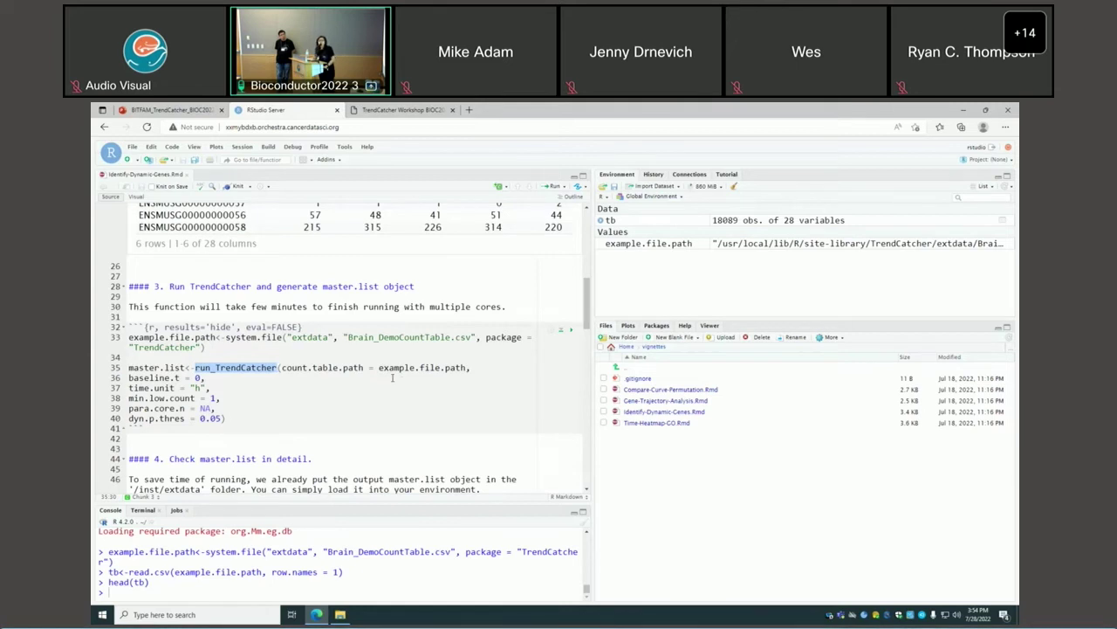
left_click(129, 377)
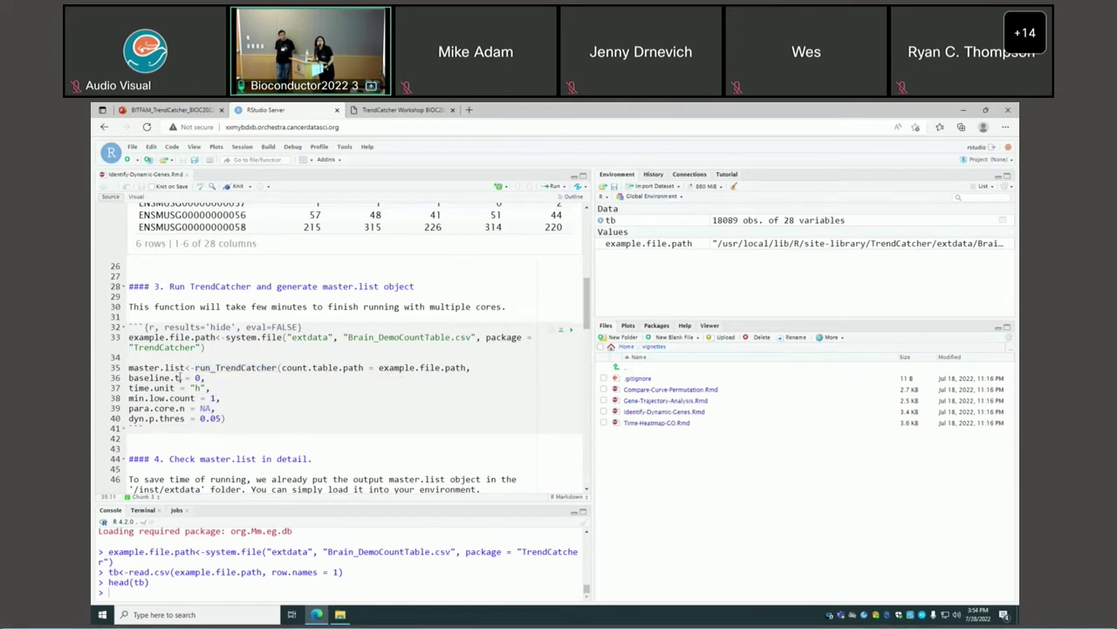
left_click_drag(129, 377, 181, 377)
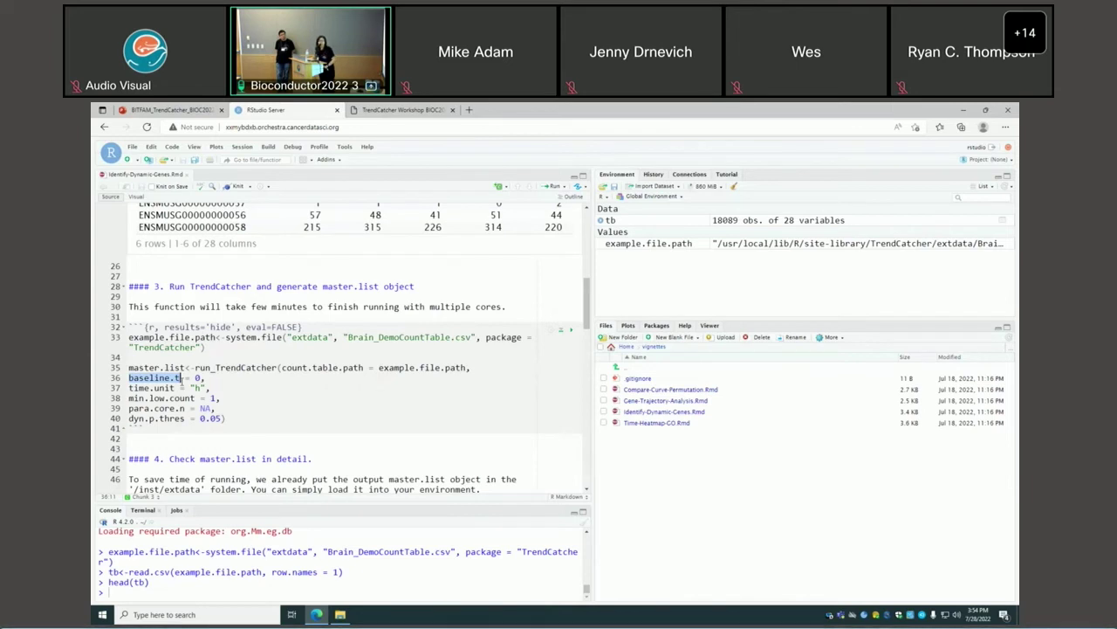
triple_click(180, 389)
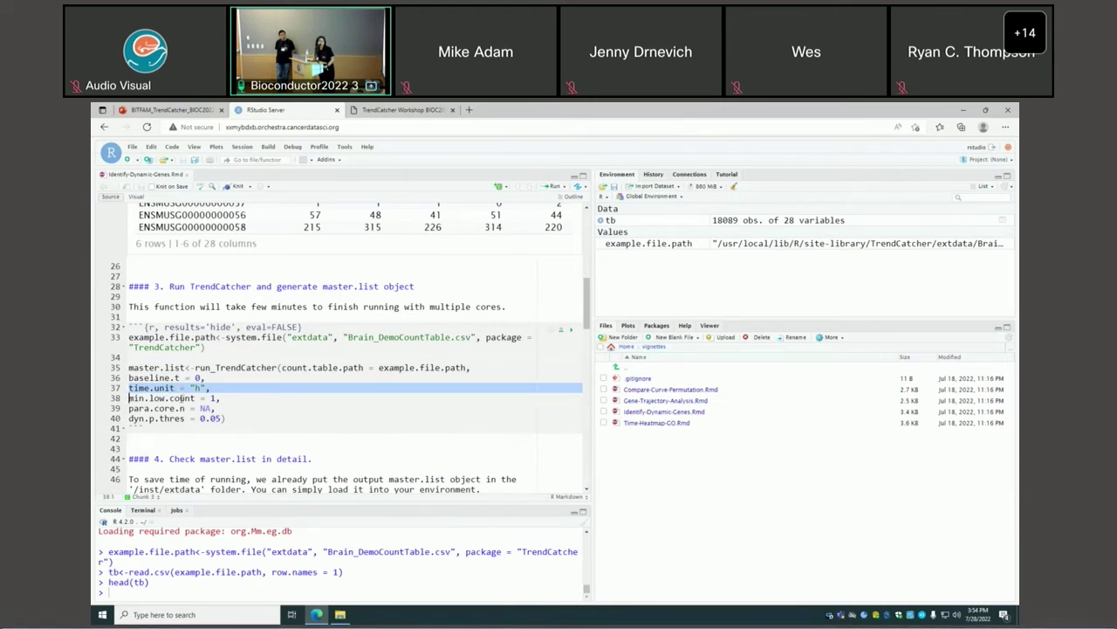
double_click(191, 397)
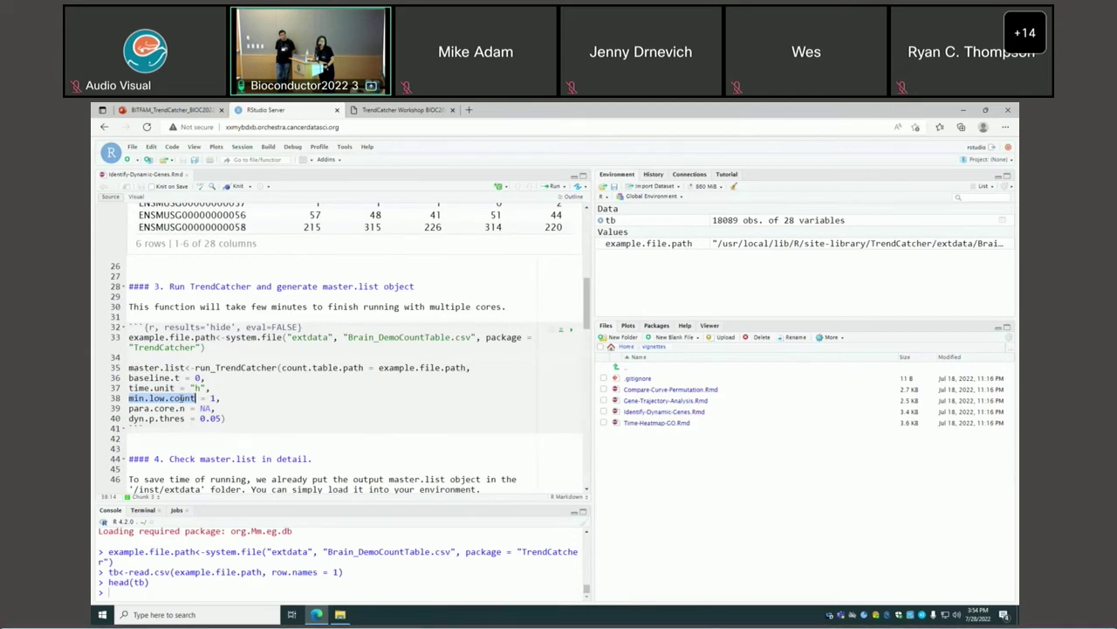
double_click(175, 407)
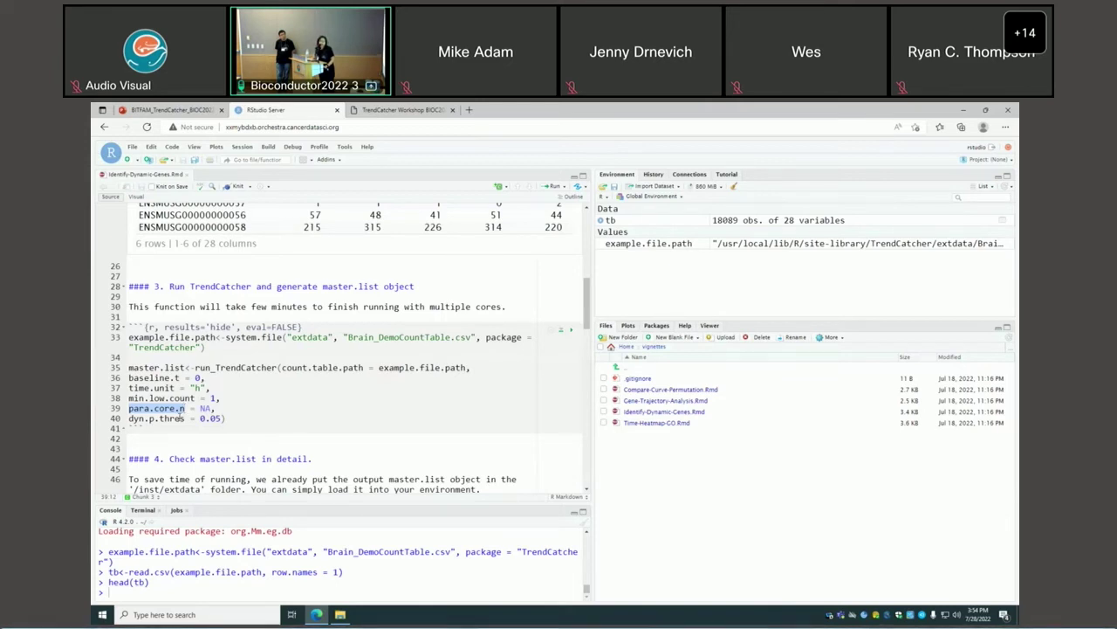
double_click(164, 418)
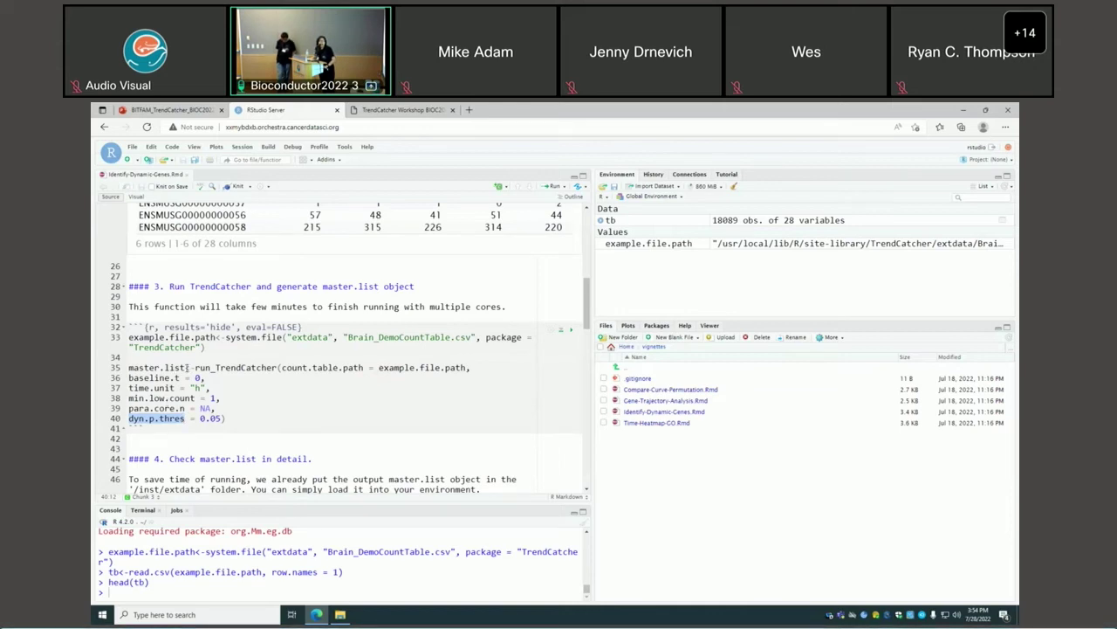
- Examine the master.list object that the run_TrendCatcher call in section 3 is assigned to
left_click_drag(185, 368, 168, 368)
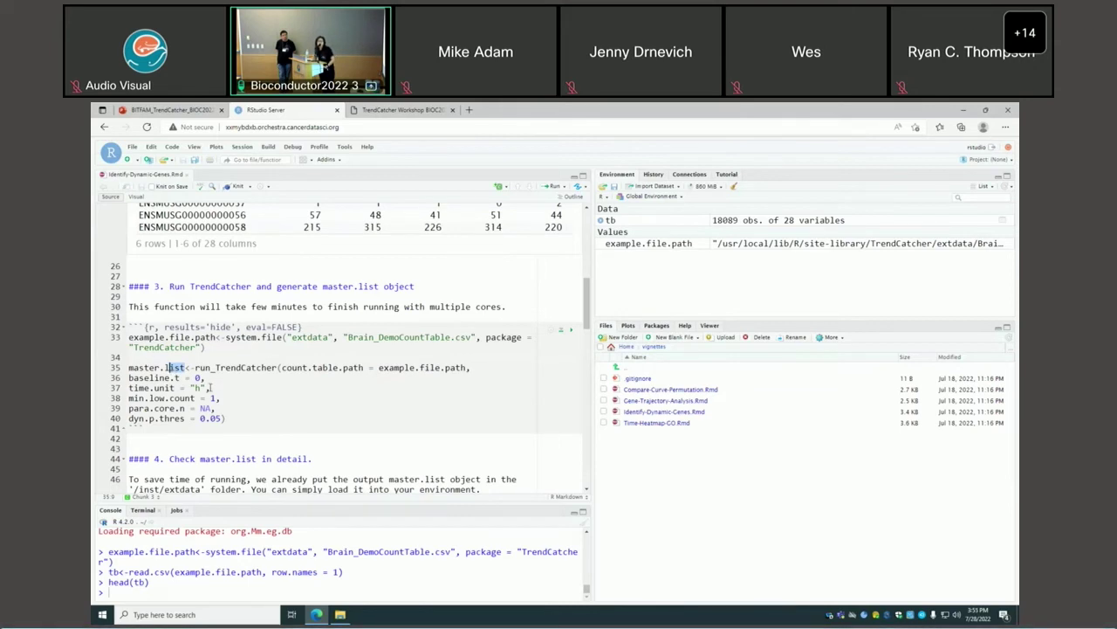
left_click(209, 387)
double_click(177, 368)
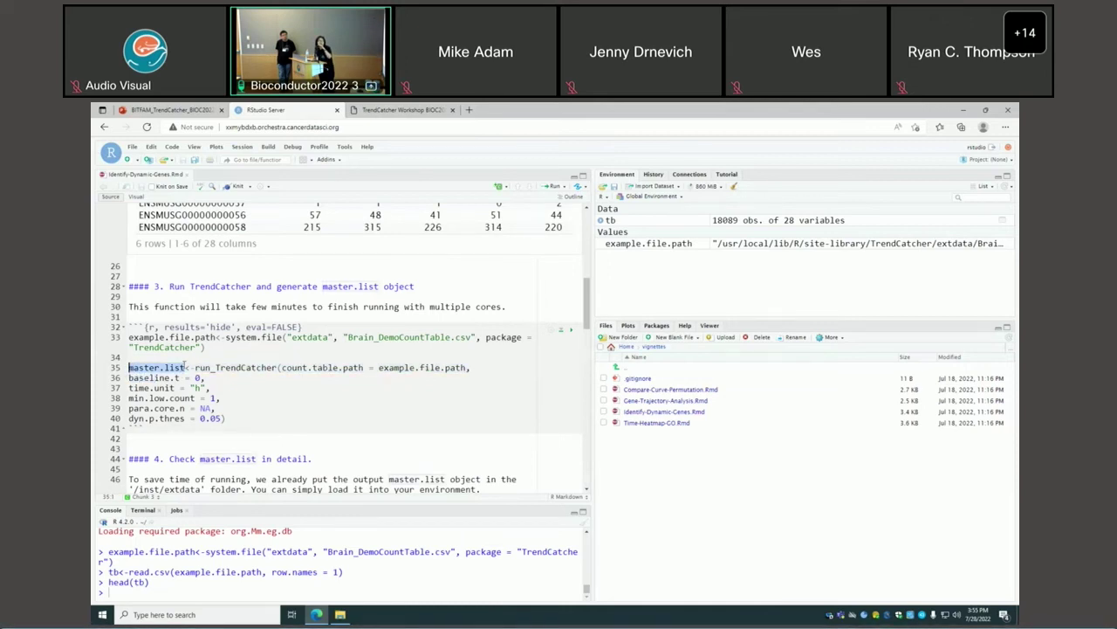
left_click(185, 367)
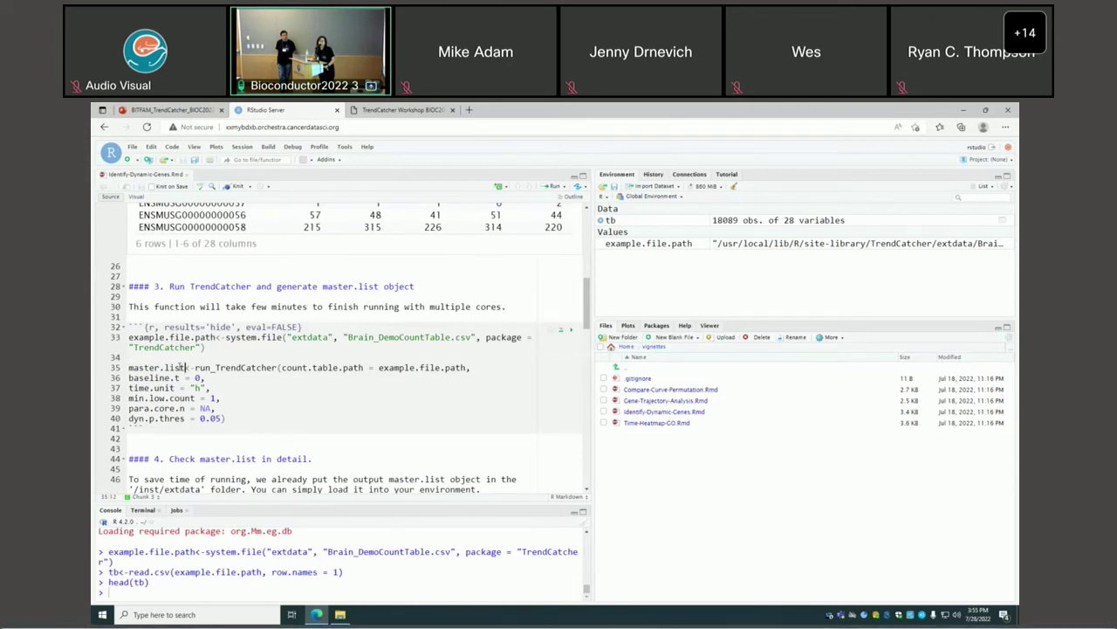
left_click_drag(185, 367, 128, 369)
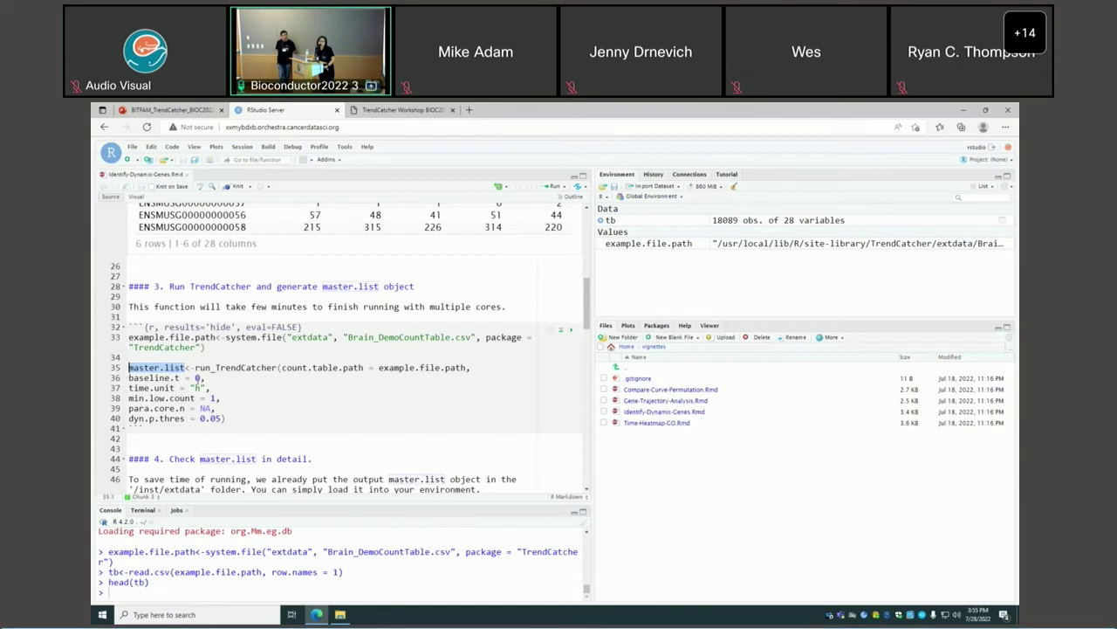
- Run the section 4 chunk that loads the precomputed master.list object from BrainMasterList.rda
scroll(273, 376, "down", 3)
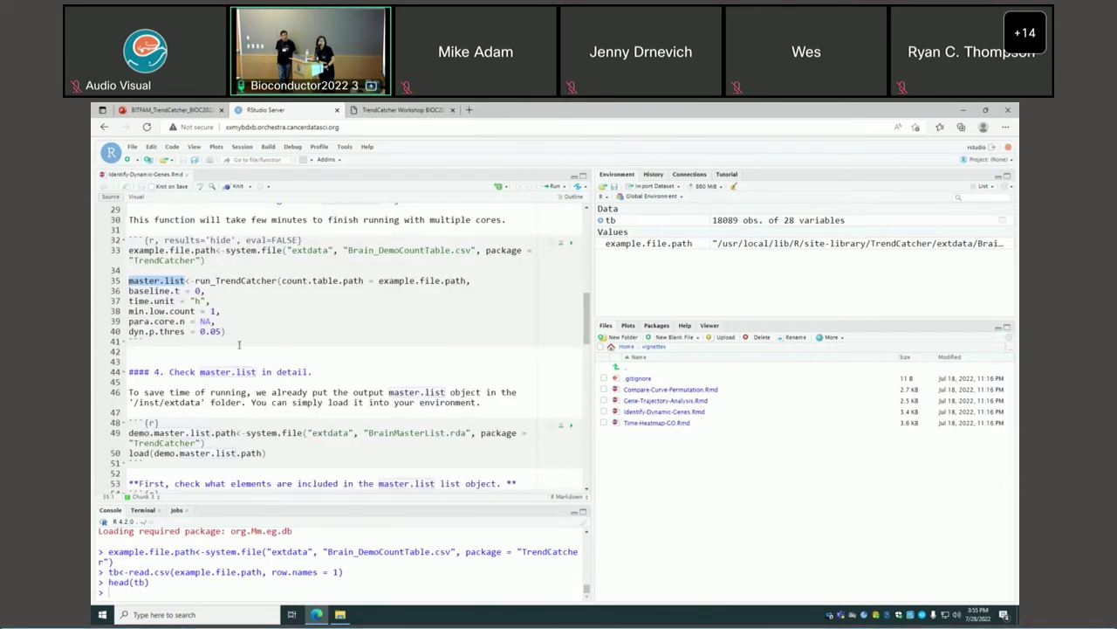
double_click(241, 282)
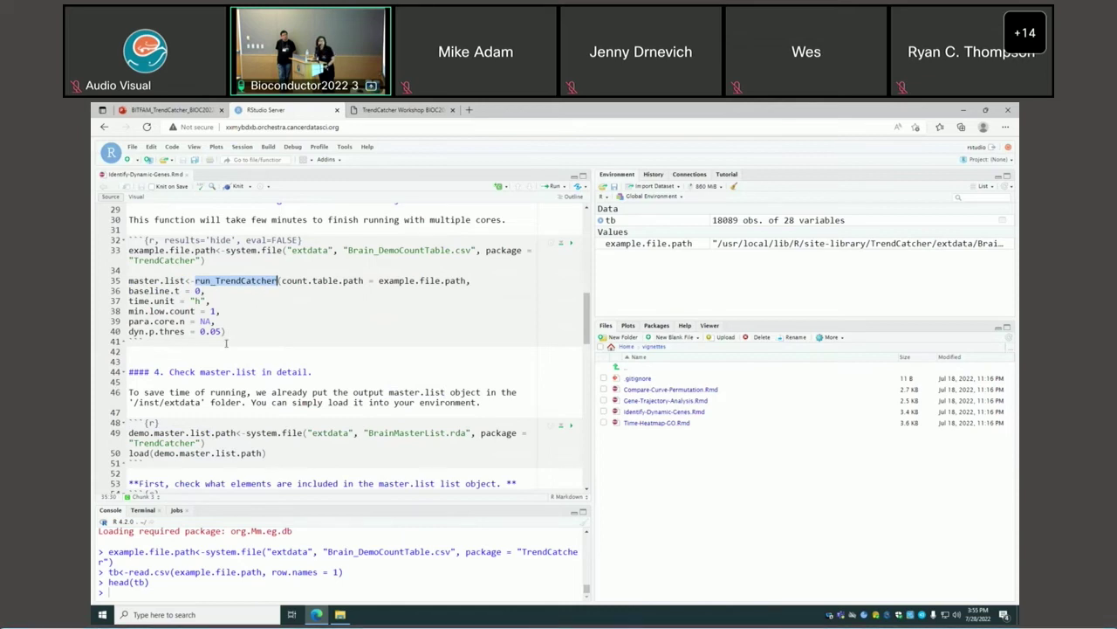
scroll(226, 343, "down", 1)
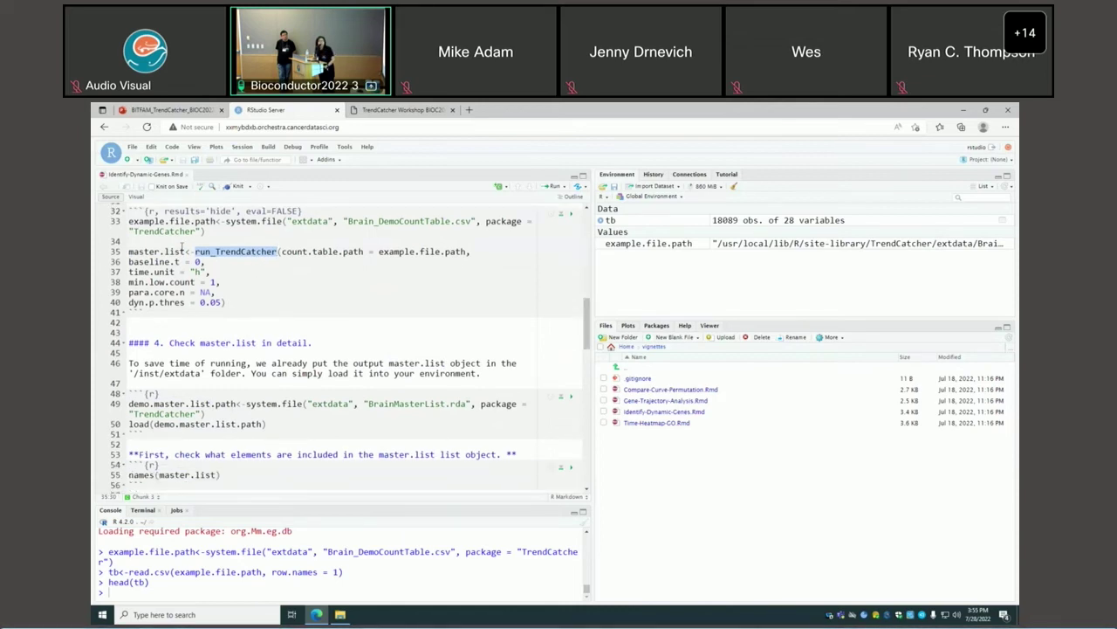
left_click_drag(185, 252, 129, 252)
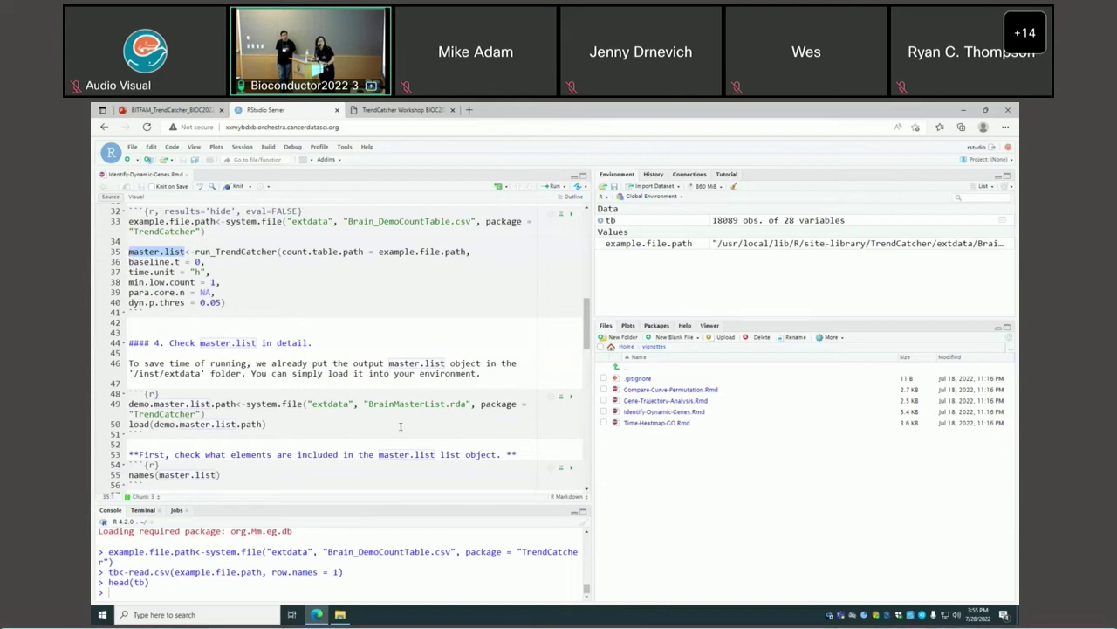
left_click(571, 395)
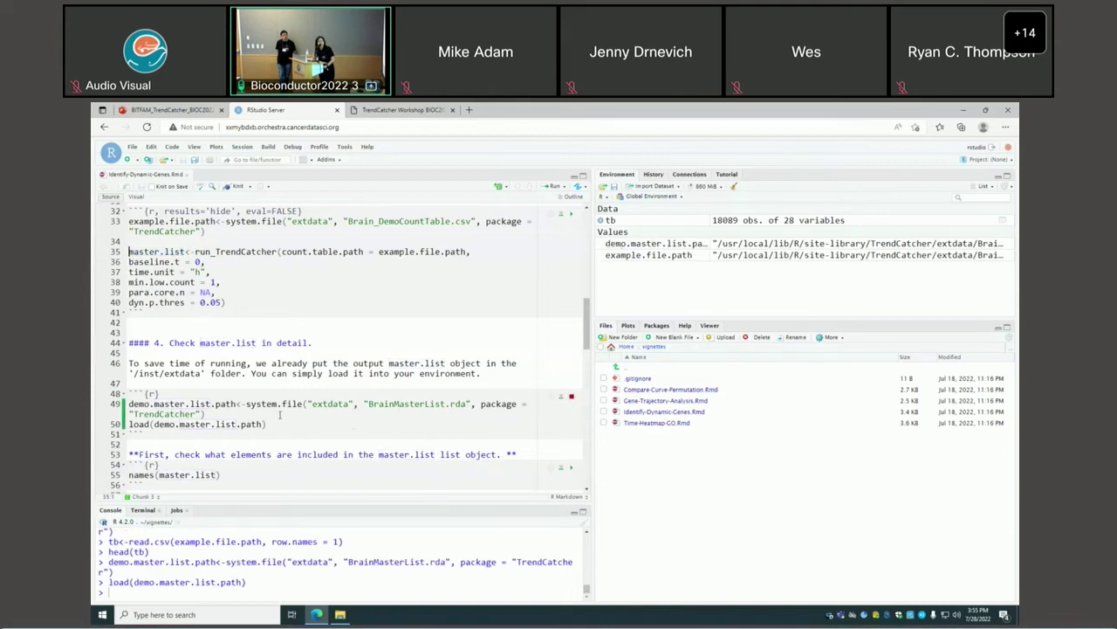
- Run the names(master.list) chunk and review the listed elements, including fitted.count and master.table
scroll(223, 399, "down", 2)
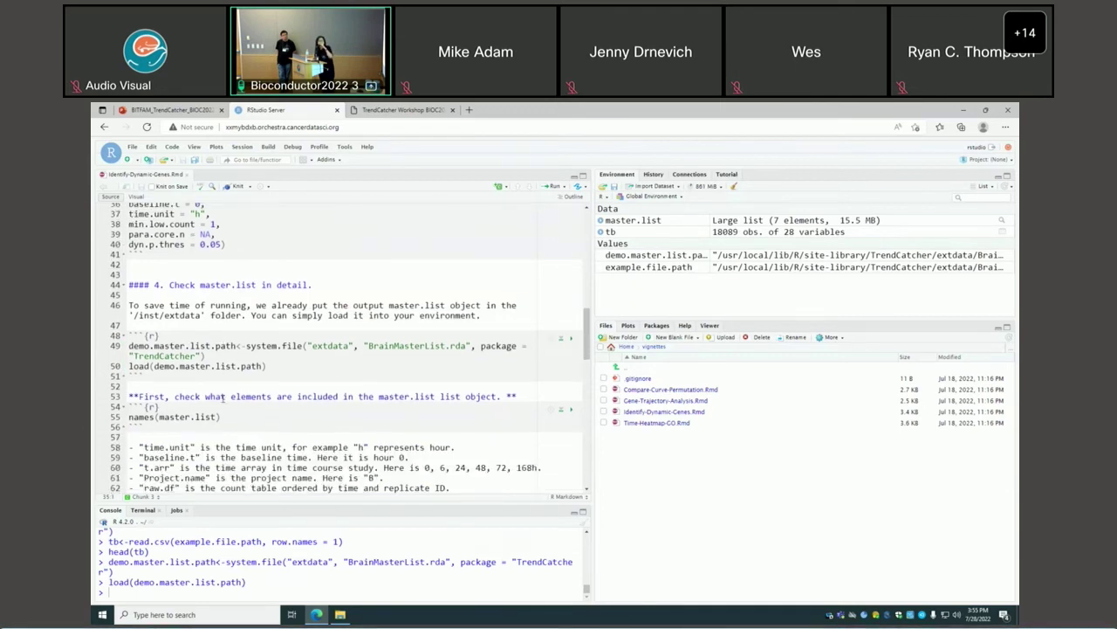
scroll(223, 399, "down", 1)
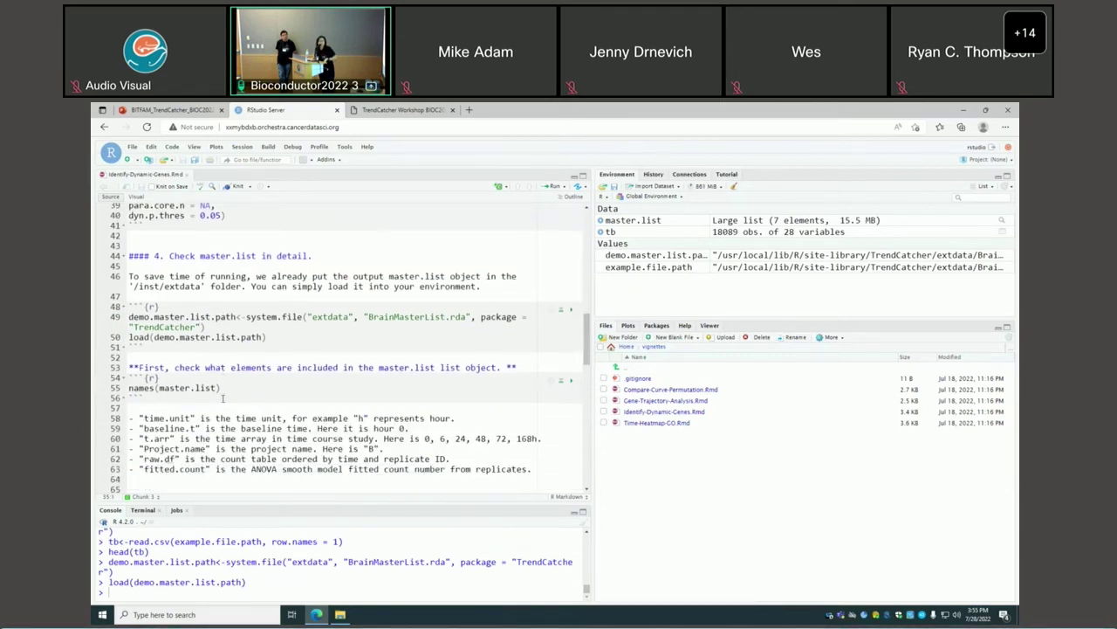
scroll(224, 399, "down", 1)
scroll(222, 398, "down", 1)
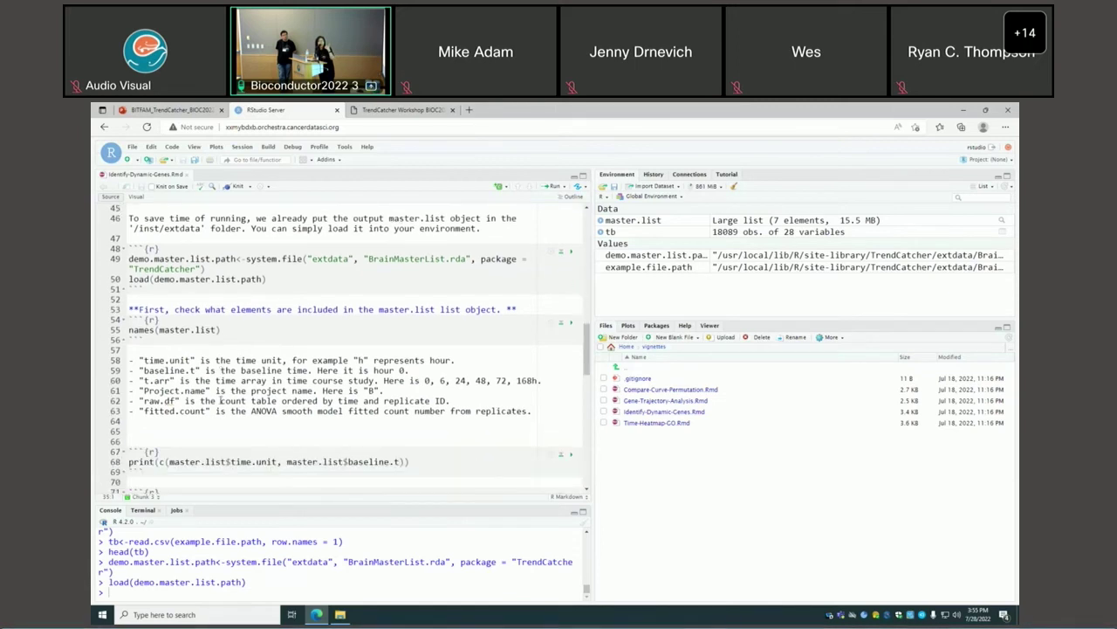
double_click(176, 329)
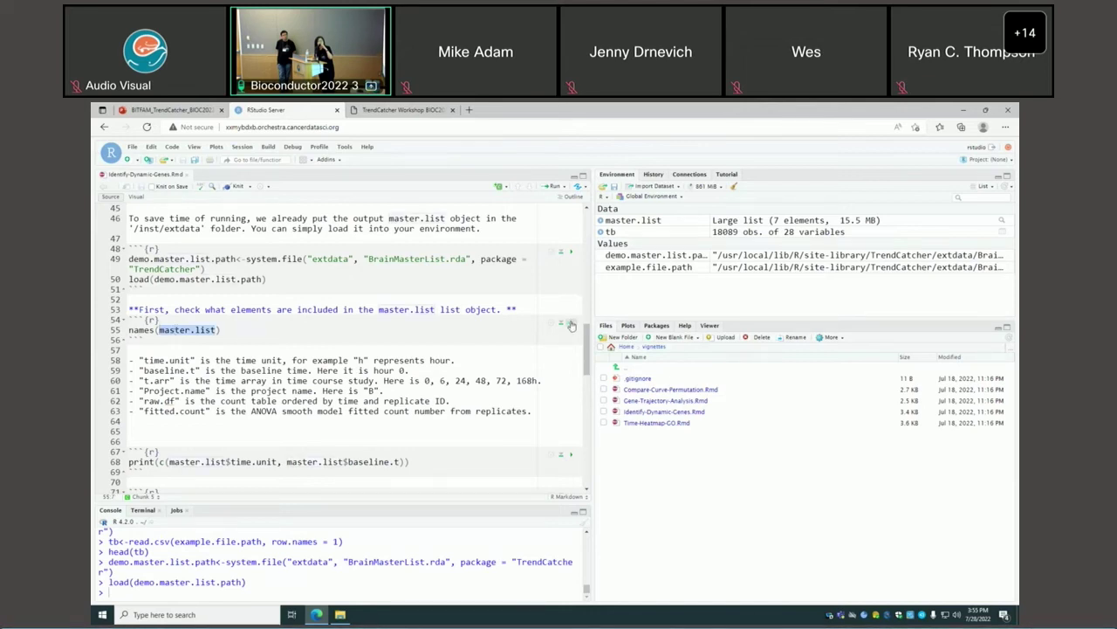
left_click(571, 322)
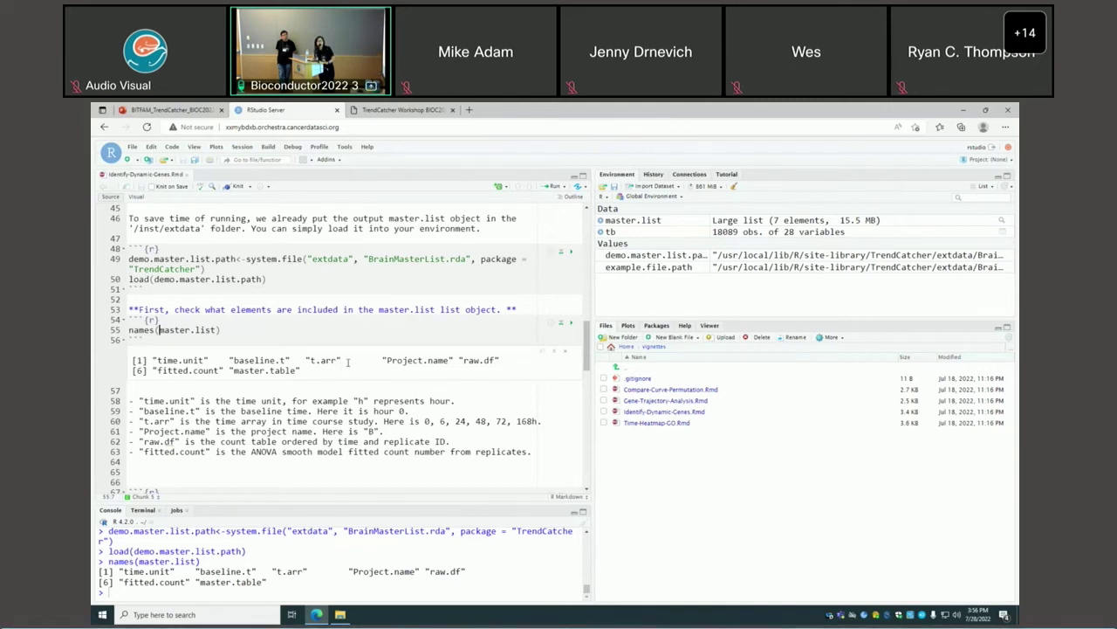
left_click_drag(154, 361, 337, 371)
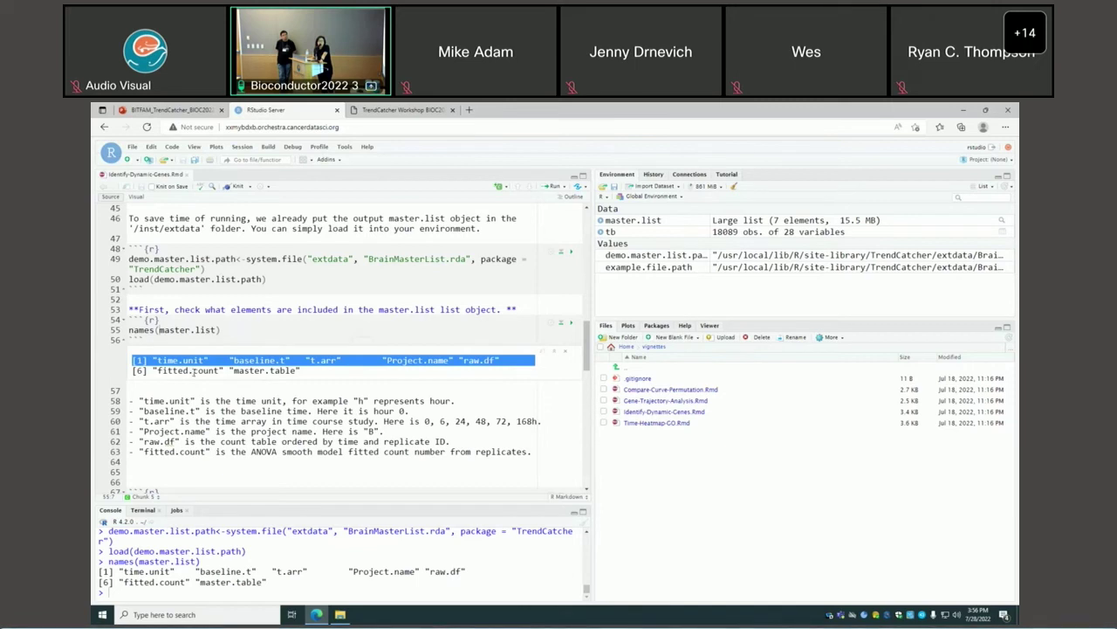
double_click(193, 372)
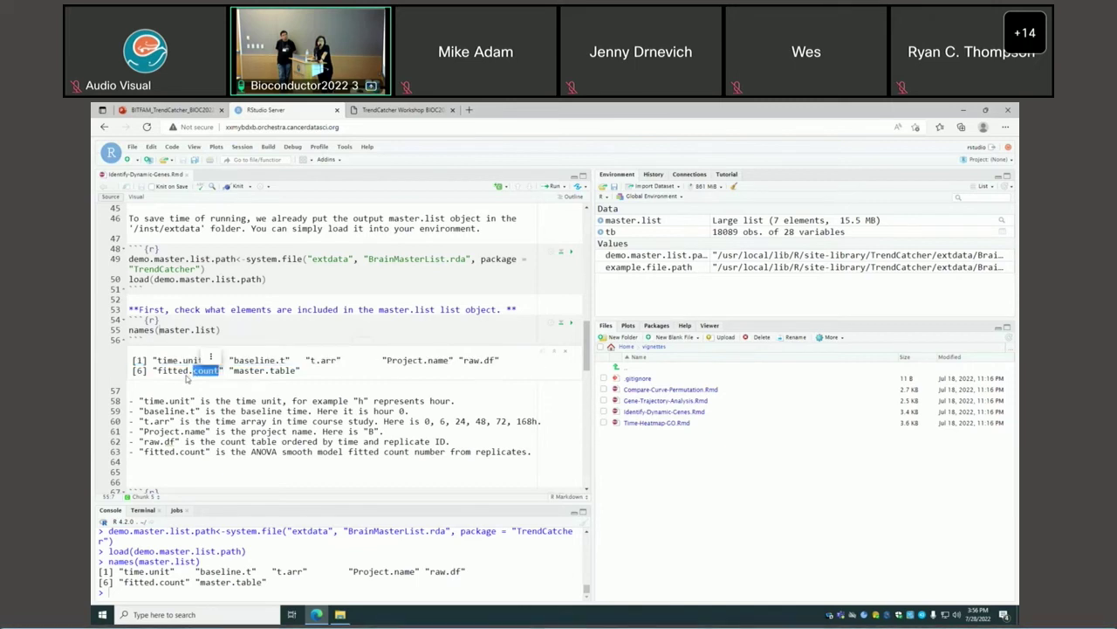
triple_click(254, 371)
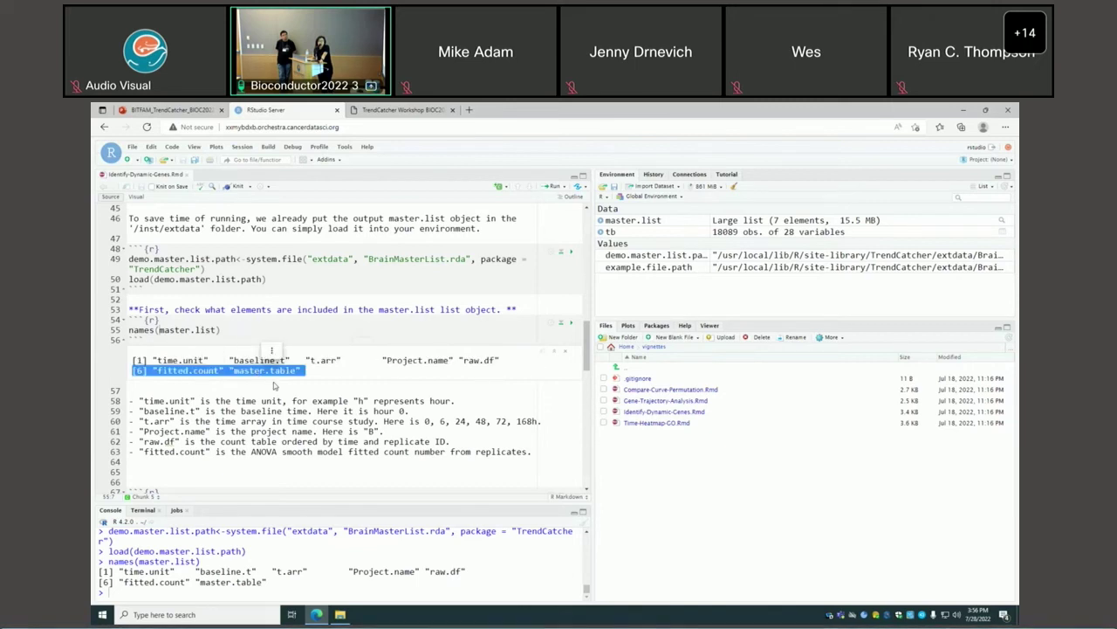
- Run the chunk that shows the head of master.list$fitted.count
scroll(262, 375, "down", 2)
scroll(273, 381, "down", 3)
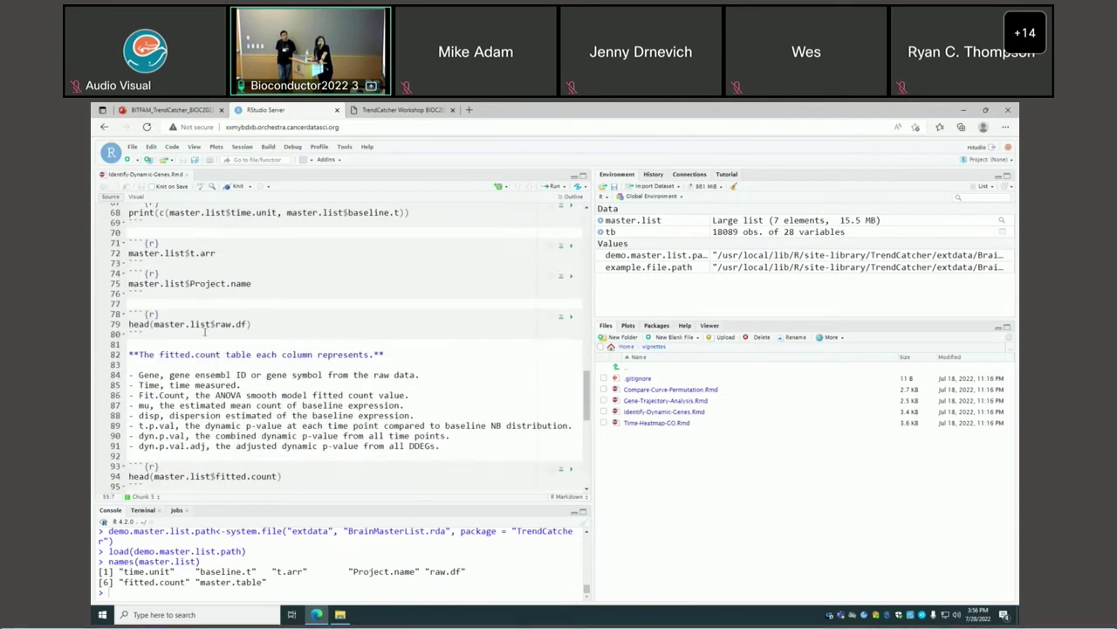
scroll(242, 361, "down", 2)
scroll(213, 394, "down", 1)
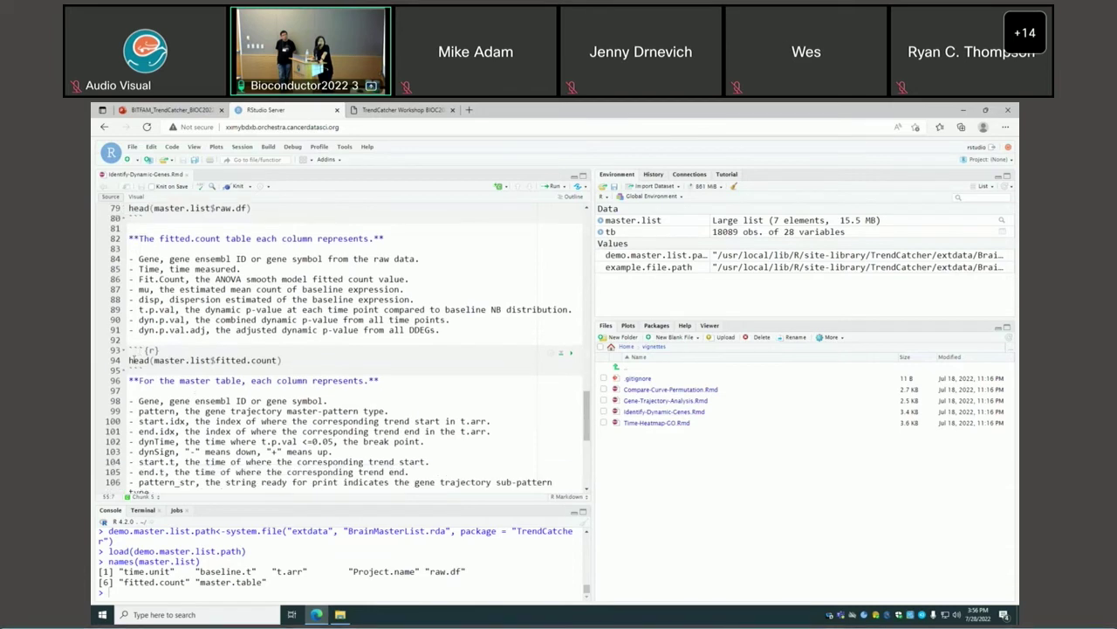
double_click(140, 359)
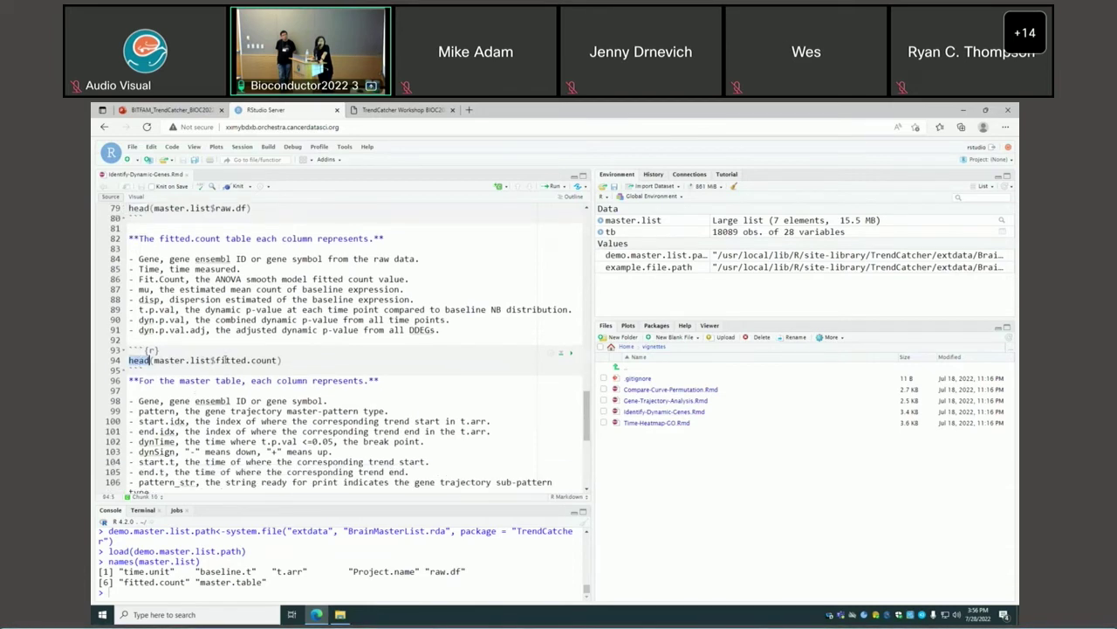
left_click_drag(214, 361, 283, 361)
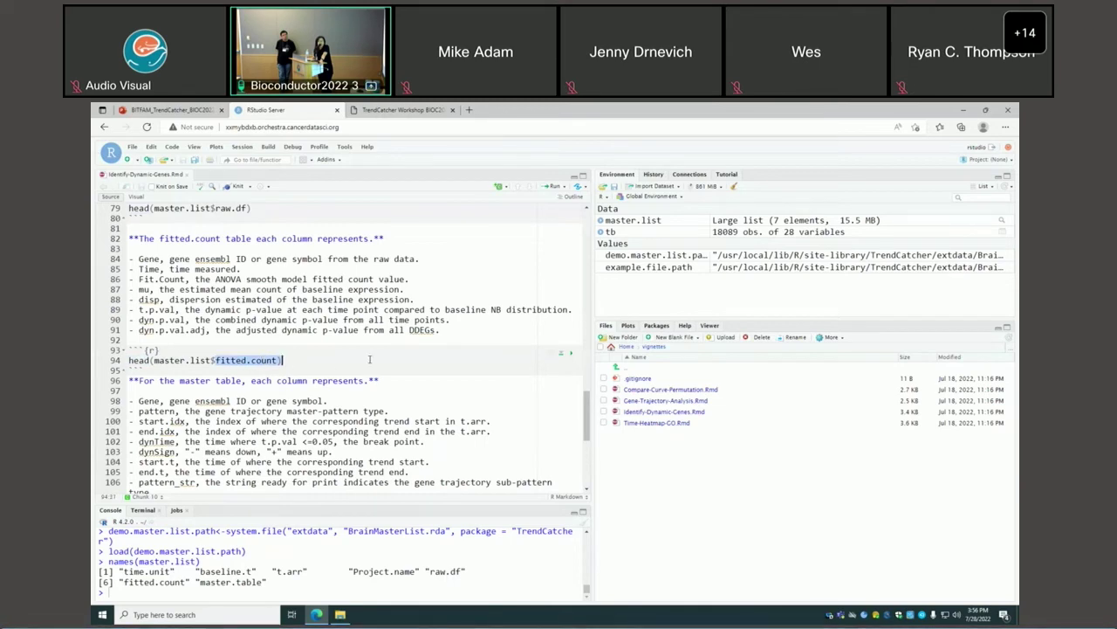
left_click(570, 356)
scroll(392, 384, "down", 1)
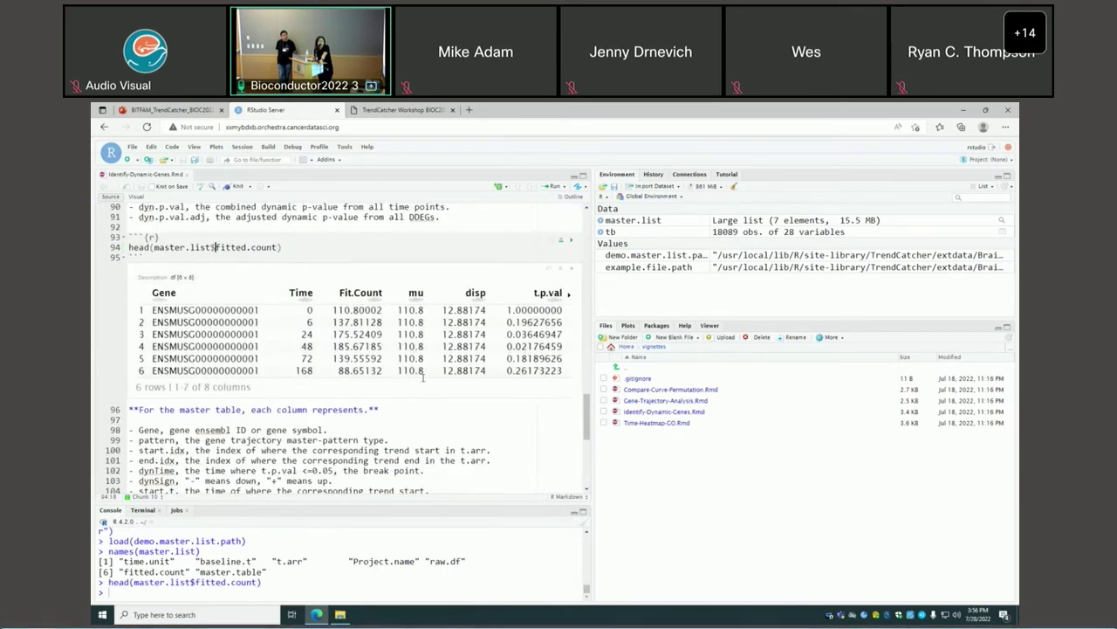
- Examine the Fit.Count, t.p.val, dyn.p.val and dyn.p.val.adj columns of the fitted.count output against their descriptions
scroll(263, 404, "up", 2)
scroll(264, 404, "up", 1)
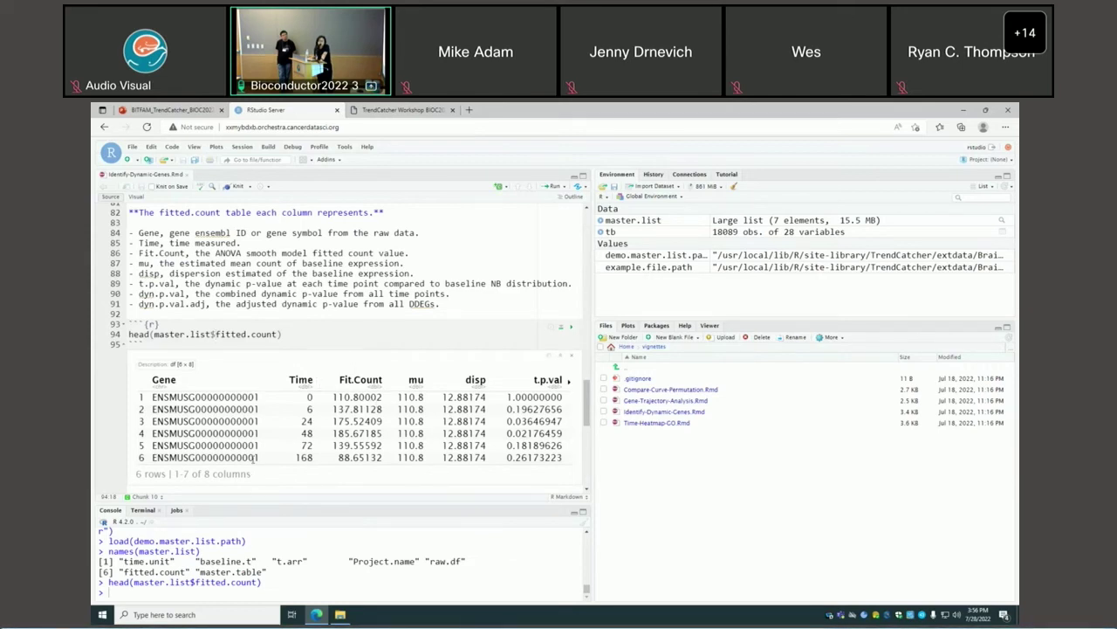
double_click(360, 380)
left_click_drag(531, 379, 550, 381)
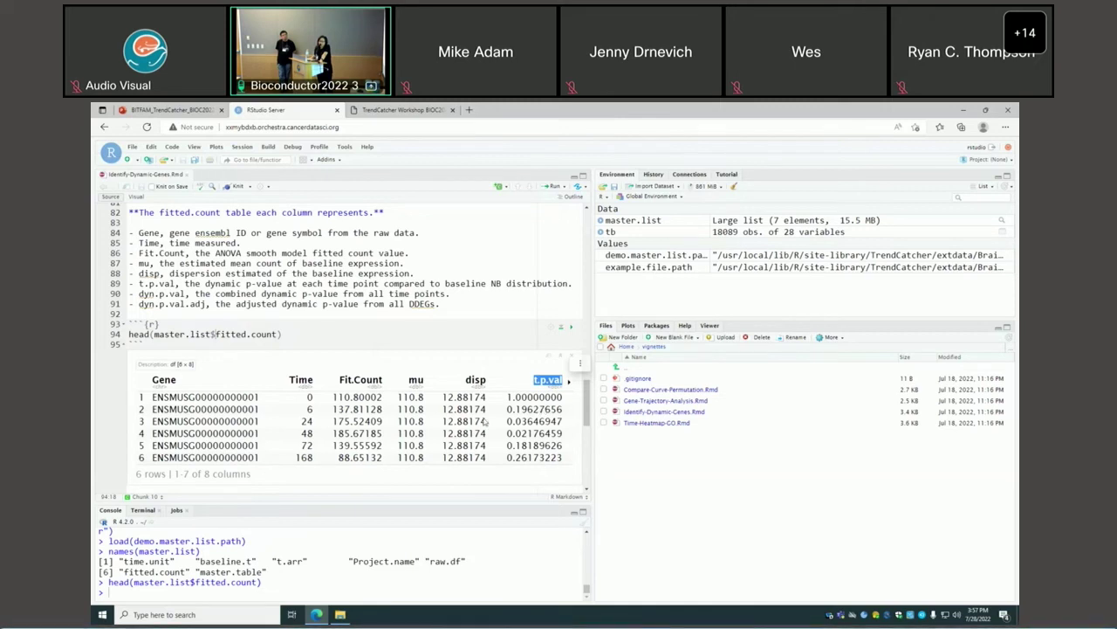
left_click(568, 379)
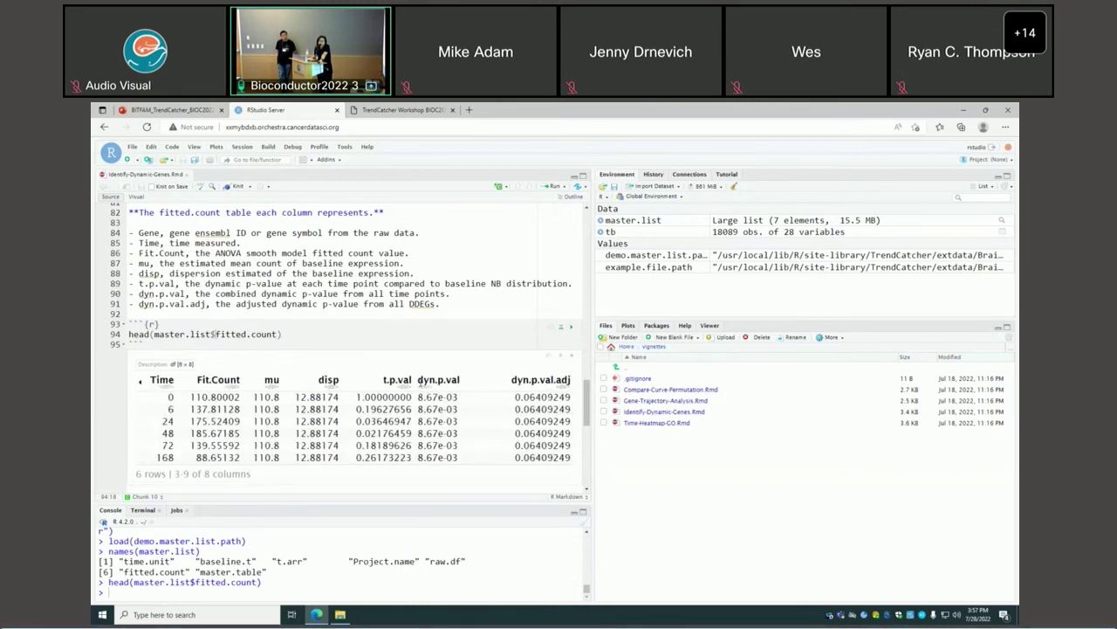
double_click(440, 379)
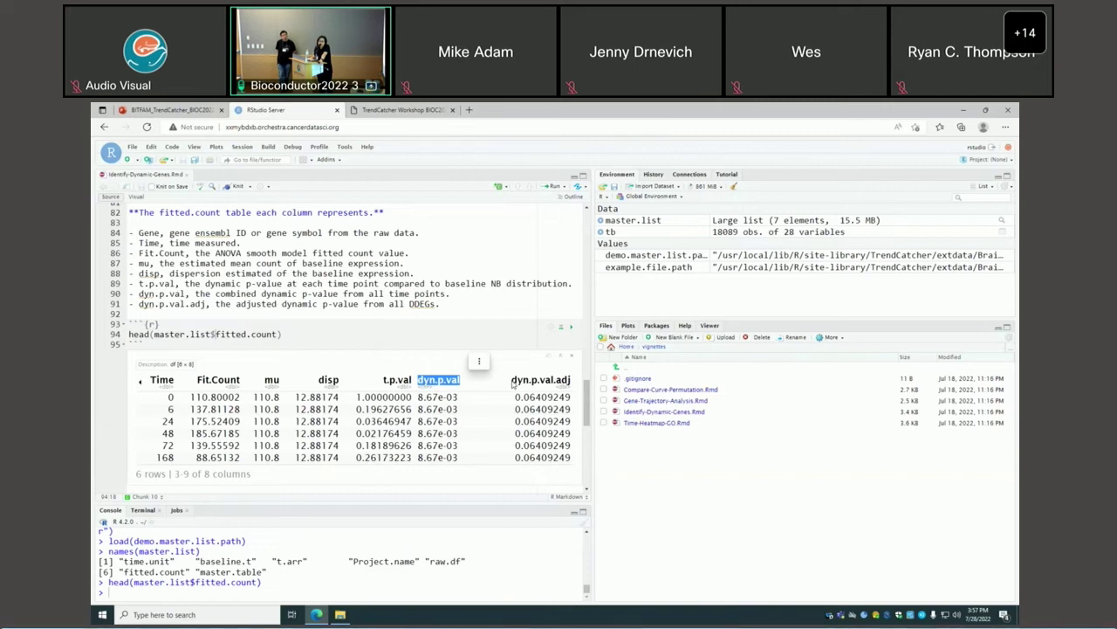
left_click_drag(513, 379, 574, 380)
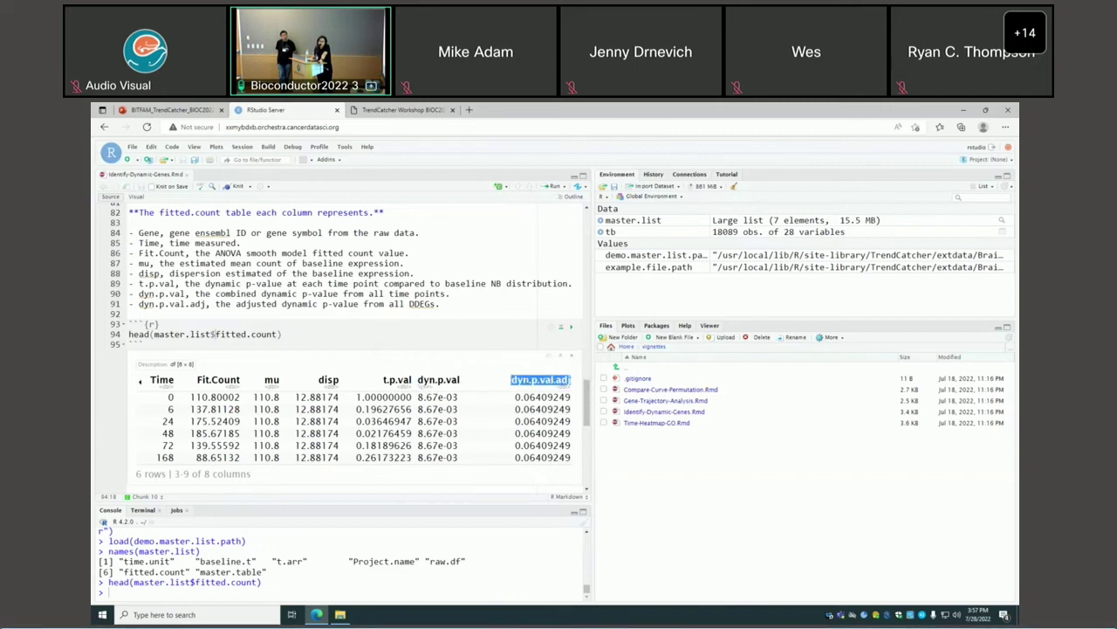
left_click(513, 379)
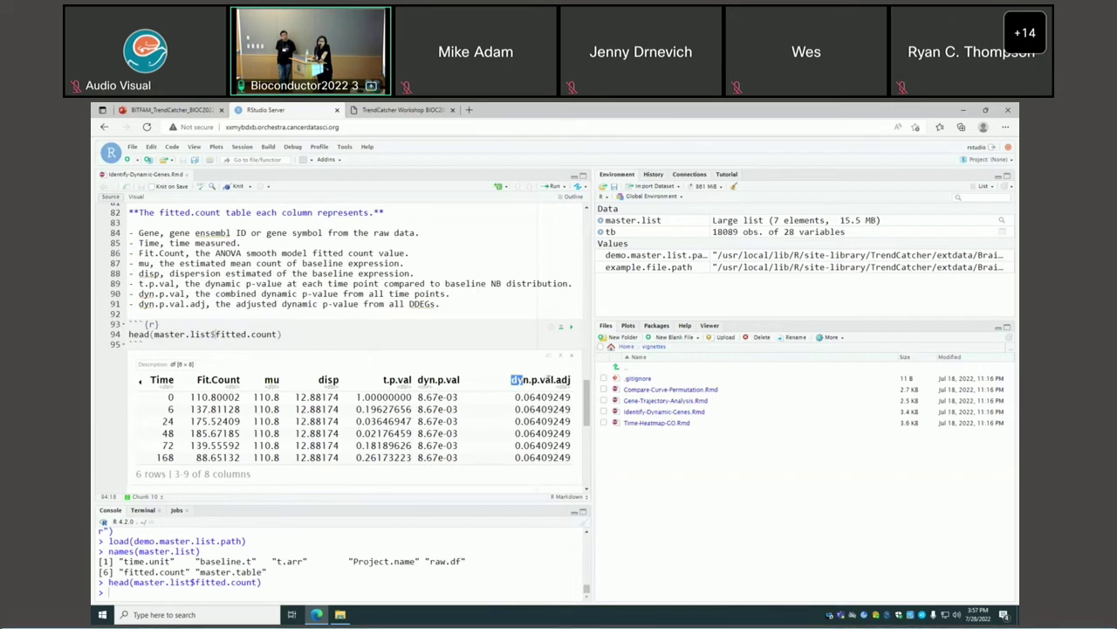
left_click_drag(510, 378, 566, 379)
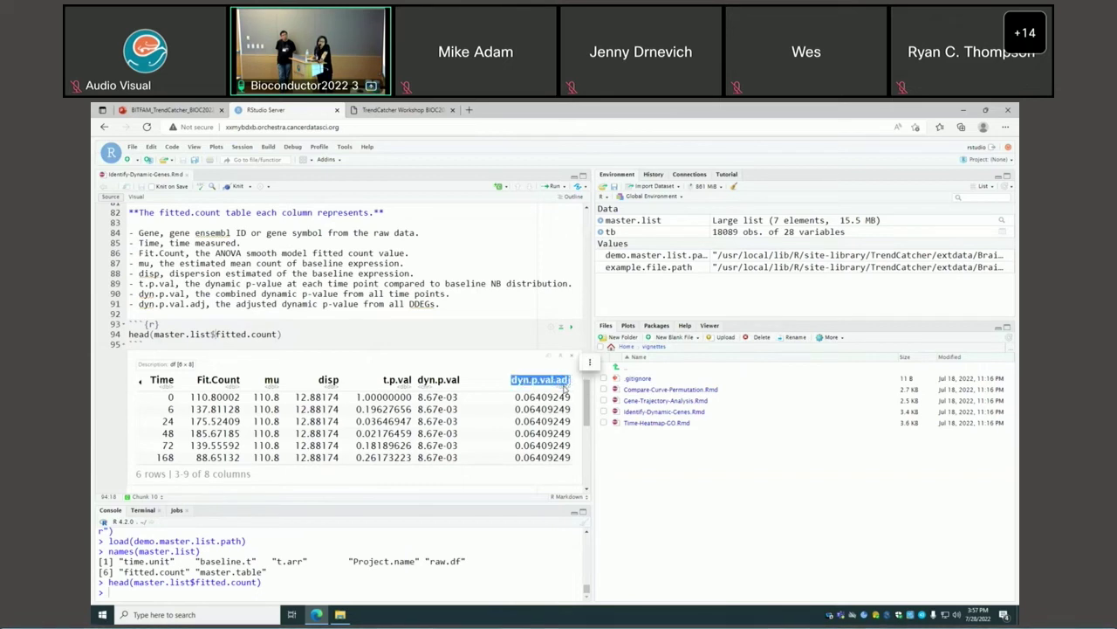
- Run the chunk below the master table column descriptions that shows the head of master.list$master.table
scroll(532, 409, "down", 2)
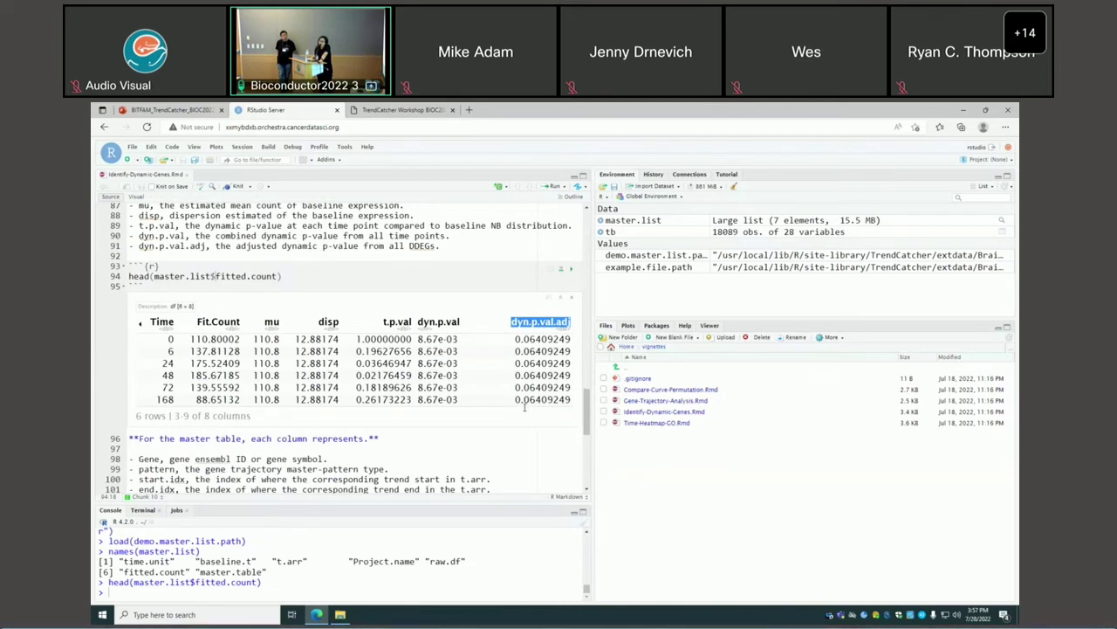
scroll(510, 412, "down", 1)
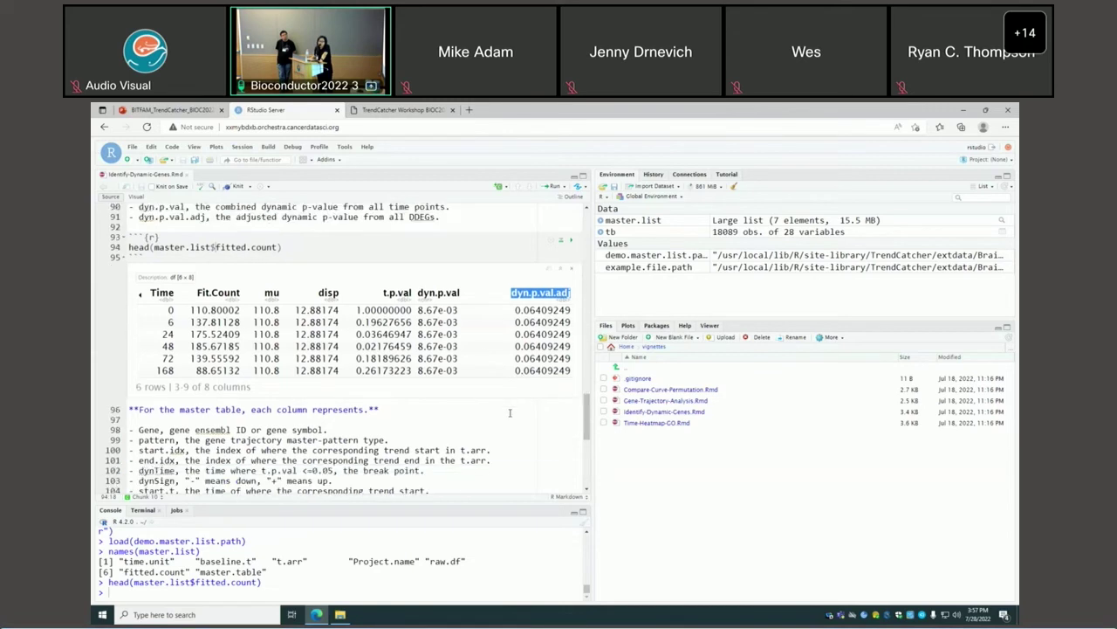
scroll(510, 412, "down", 1)
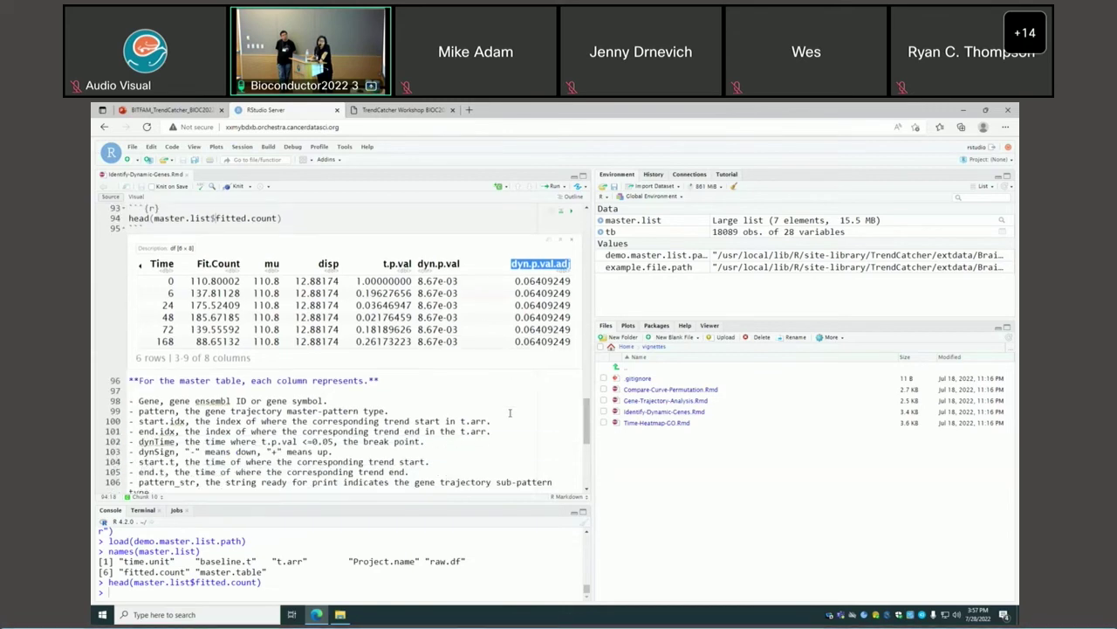
scroll(502, 414, "down", 1)
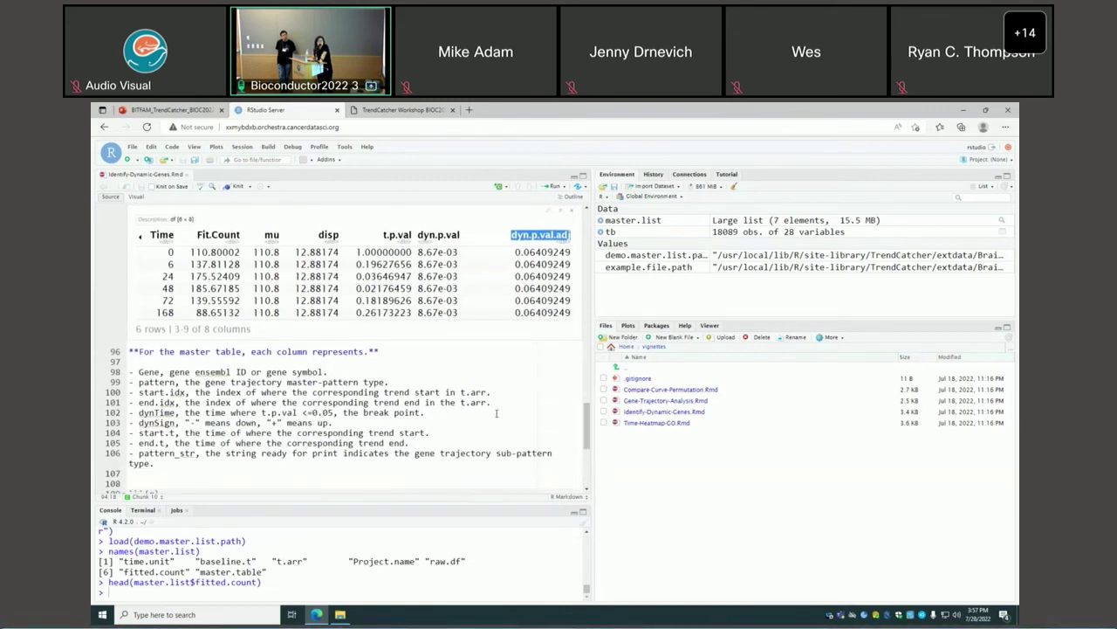
scroll(496, 413, "down", 3)
scroll(496, 413, "down", 2)
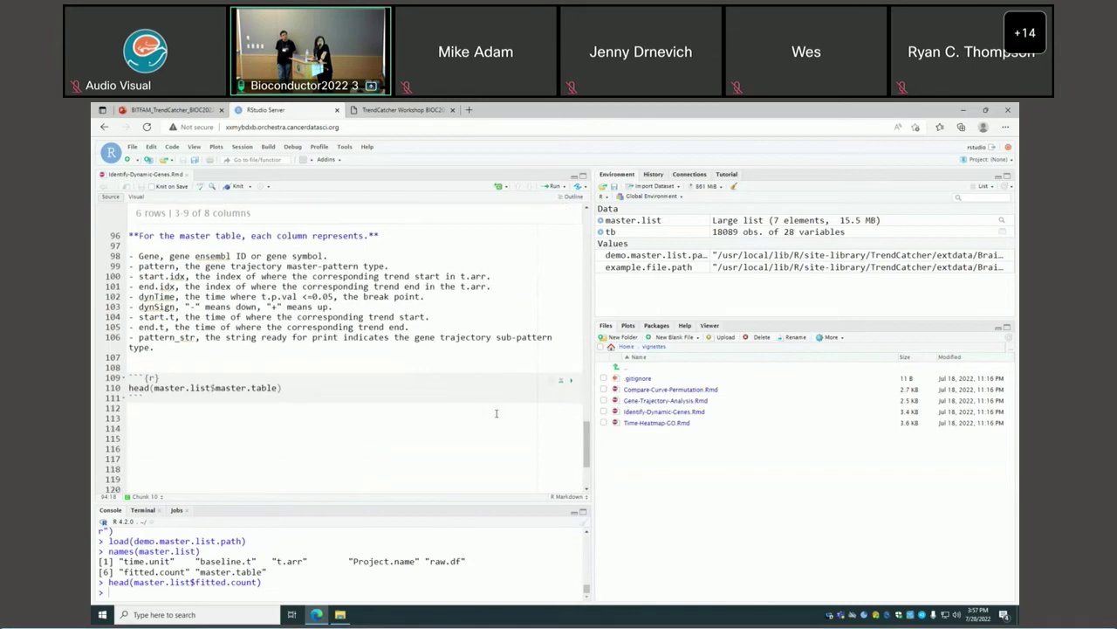
left_click(571, 352)
scroll(415, 402, "up", 2)
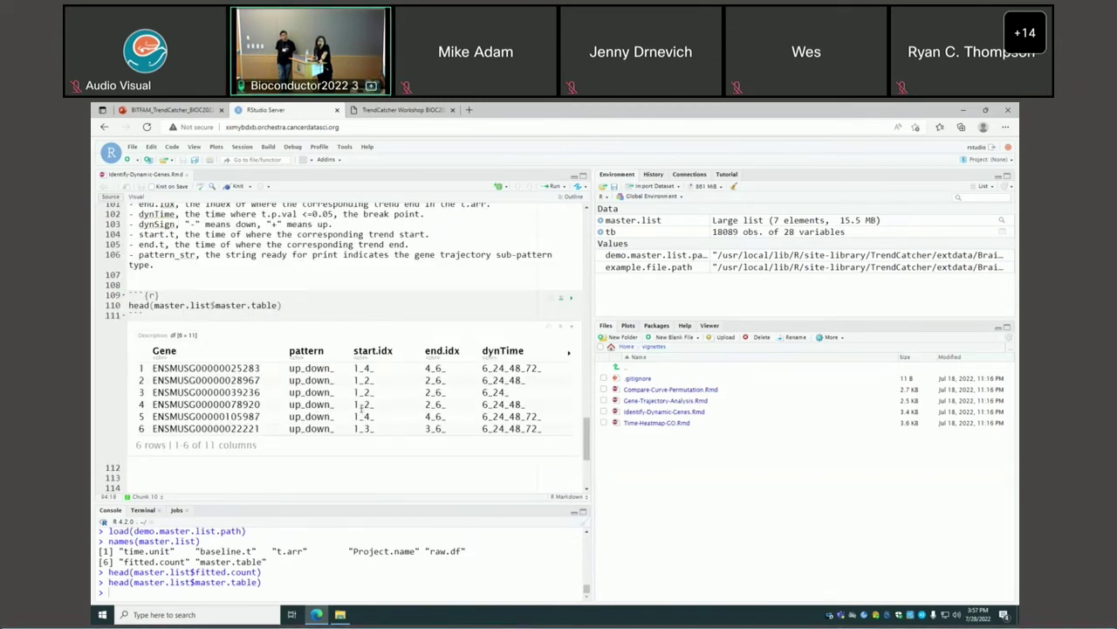
- Examine the remaining columns of the master.table output, especially pattern_str, against the master table column descriptions
scroll(257, 344, "up", 1)
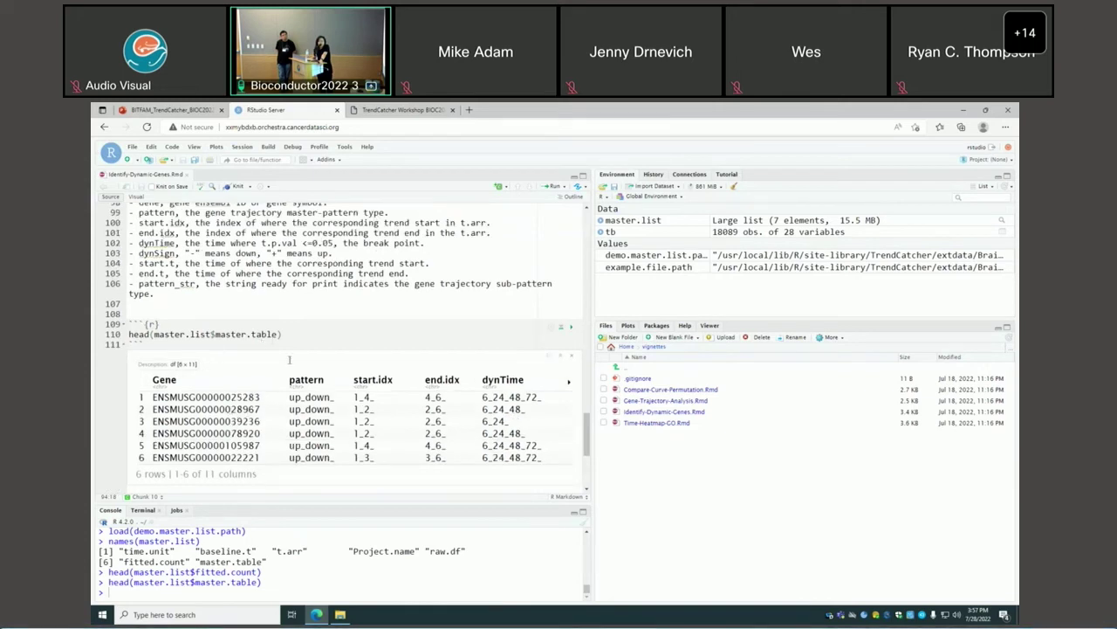
left_click(568, 381)
left_click(568, 381)
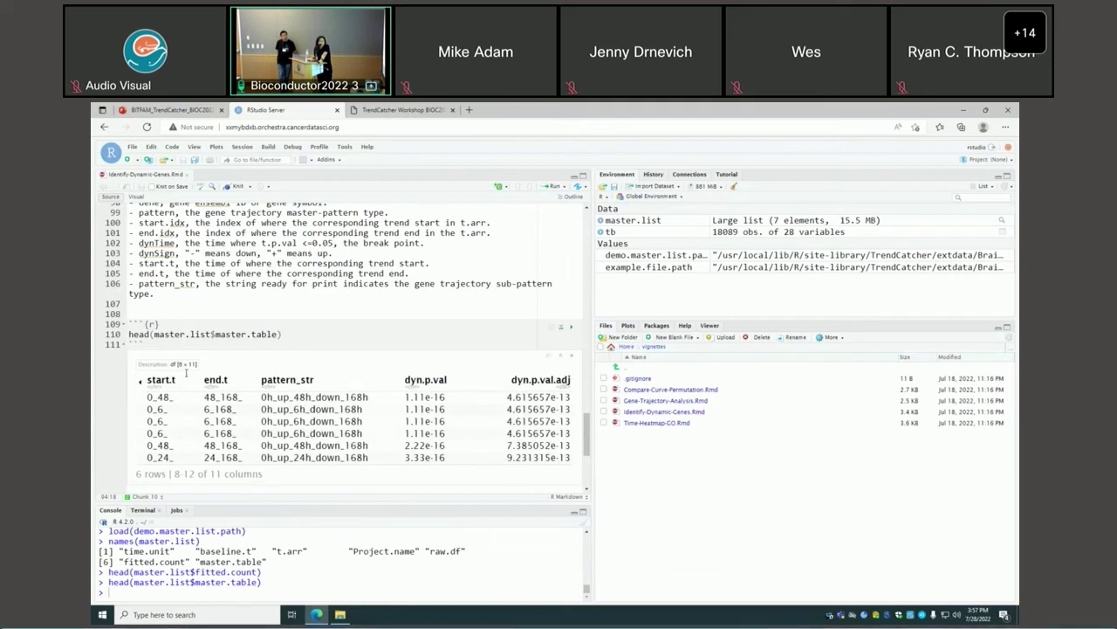
left_click(143, 380)
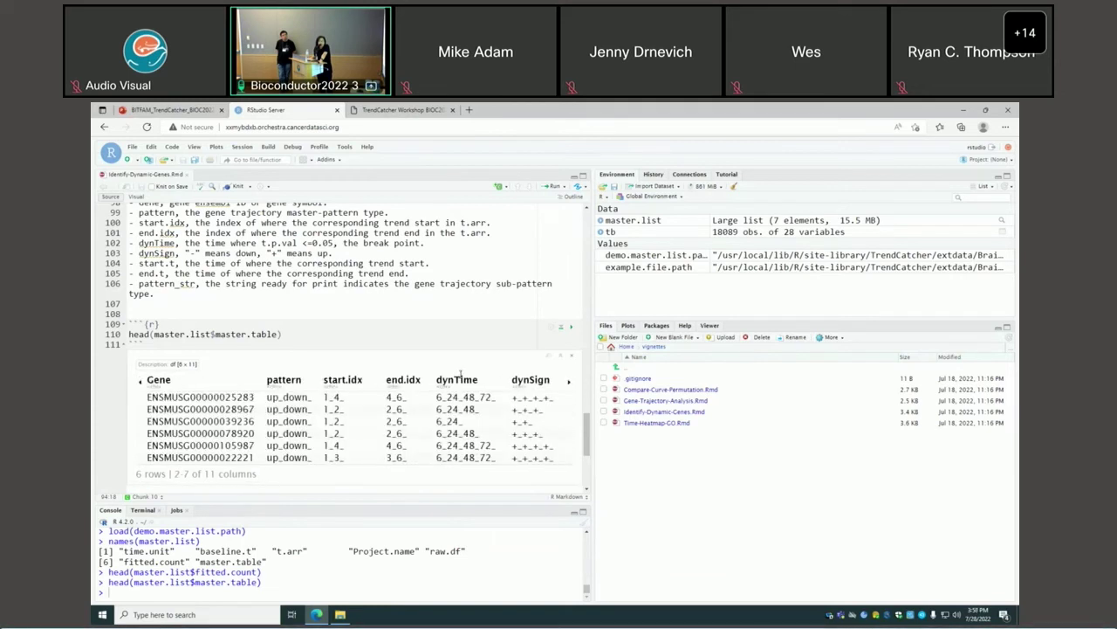
left_click(569, 381)
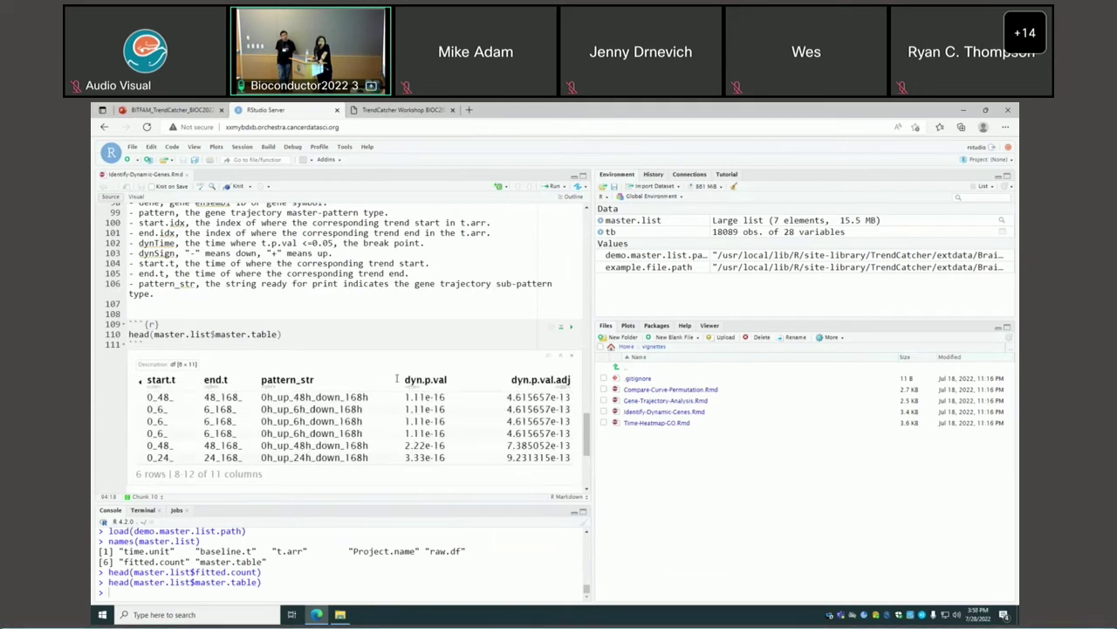
double_click(284, 377)
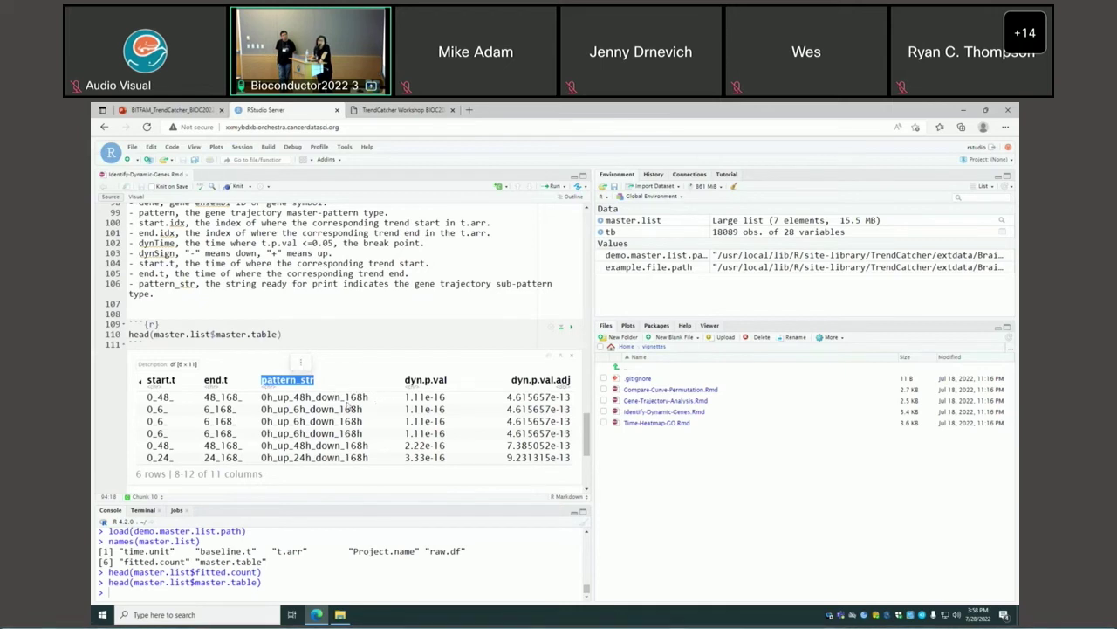
scroll(348, 408, "down", 1)
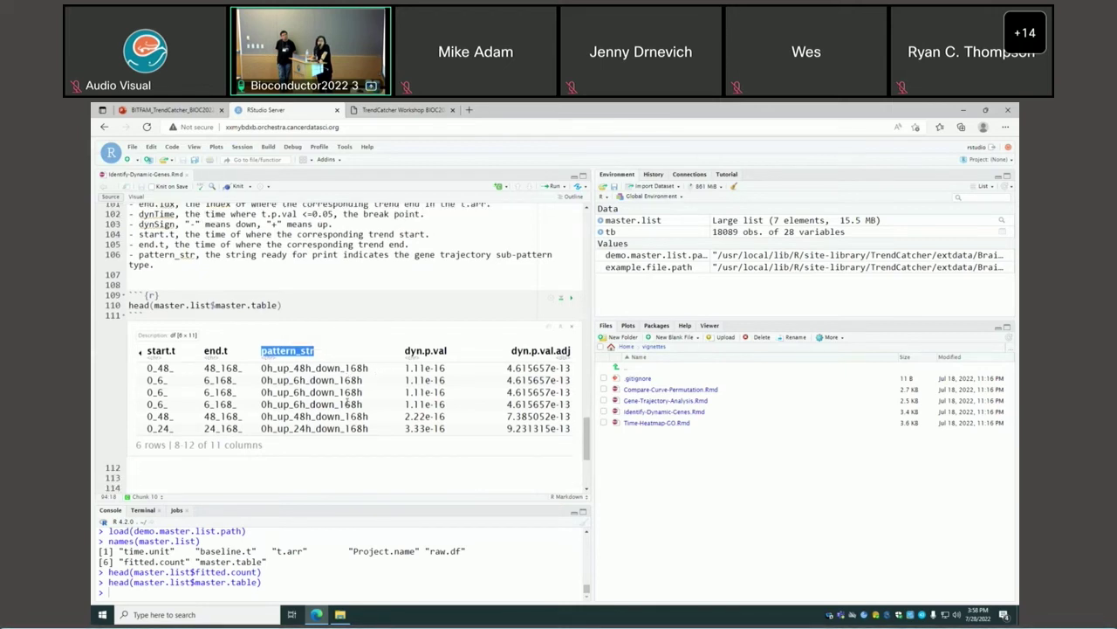
scroll(347, 403, "up", 3)
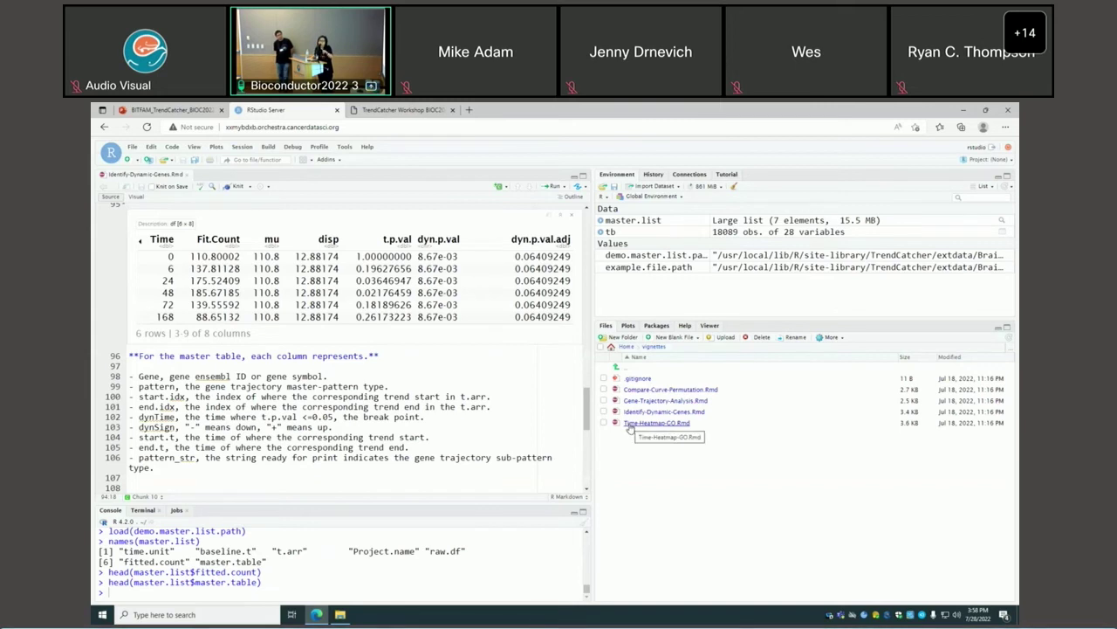
- Open Gene-Trajectory-Analysis.Rmd from the vignettes folder and go to its ID convention section
left_click(665, 401)
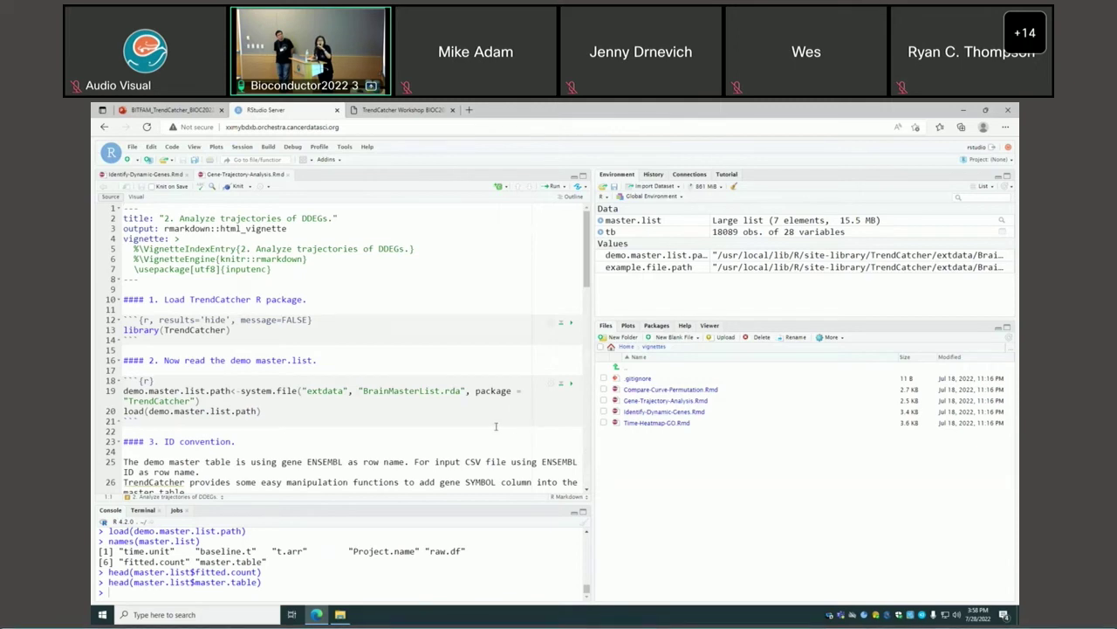
scroll(436, 423, "down", 3)
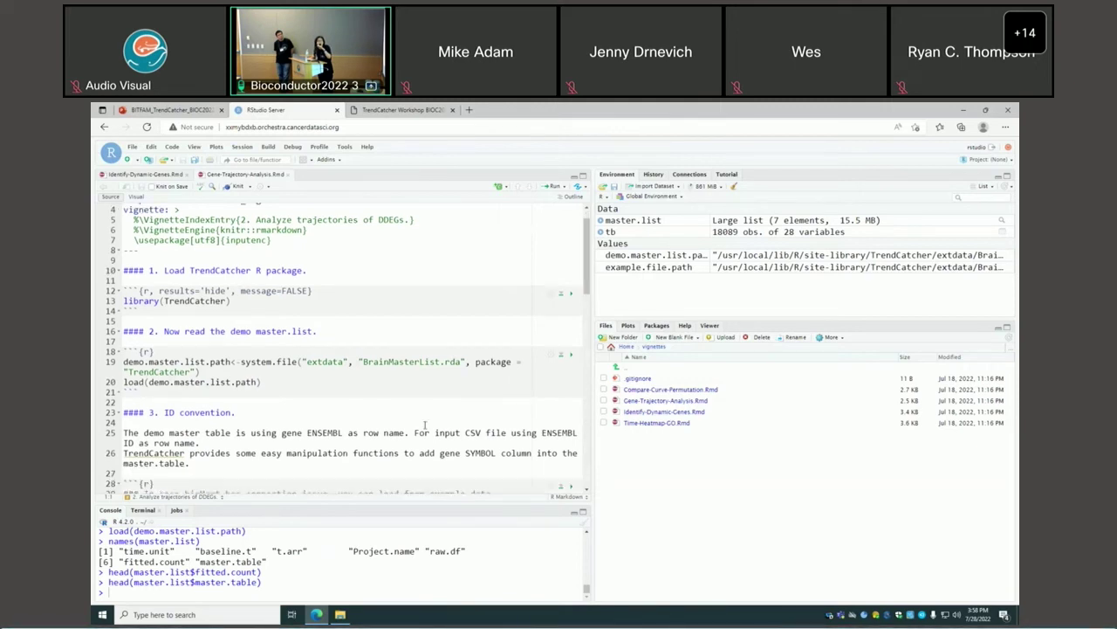
scroll(426, 424, "down", 3)
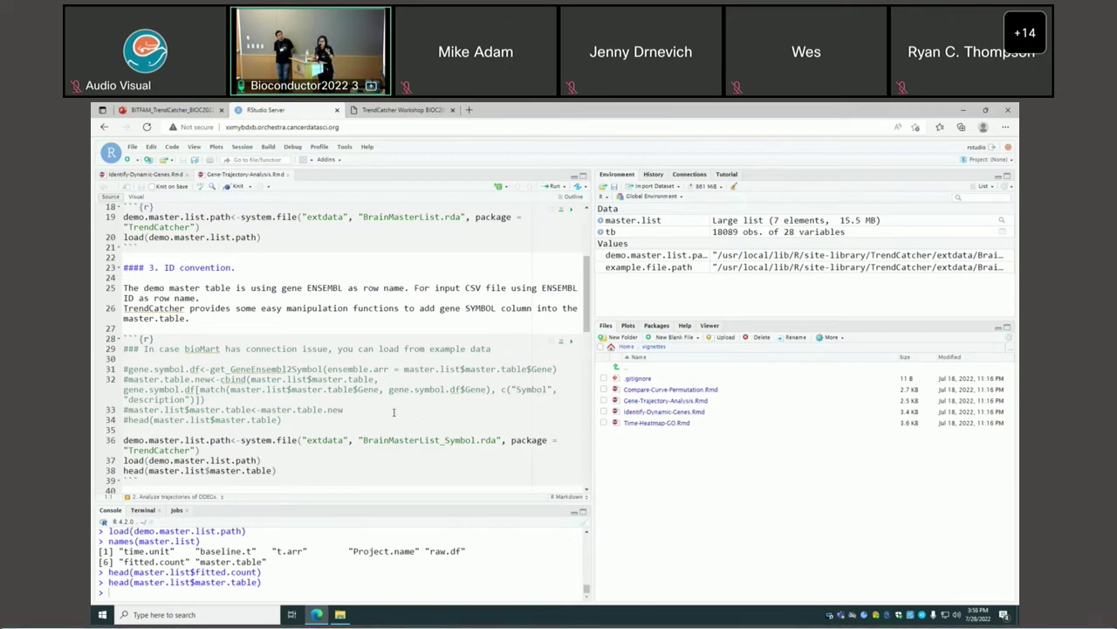
- Uncomment the four statements in the ID convention chunk, from the get_GeneEnsembl2Symbol call through head(master.list$master.table)
left_click(245, 369)
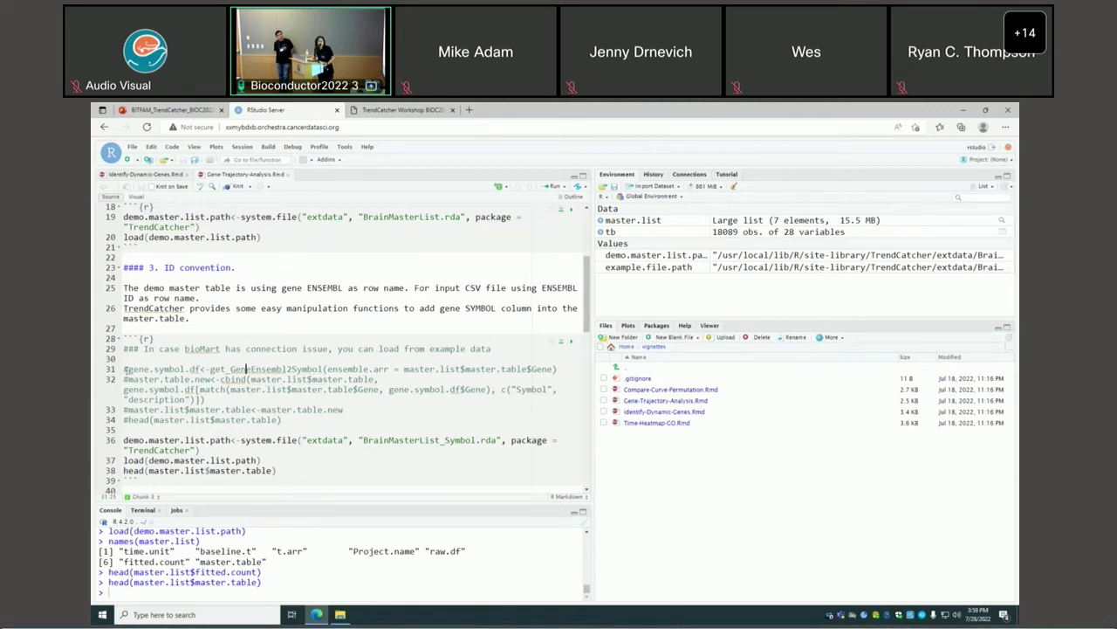
left_click(124, 370)
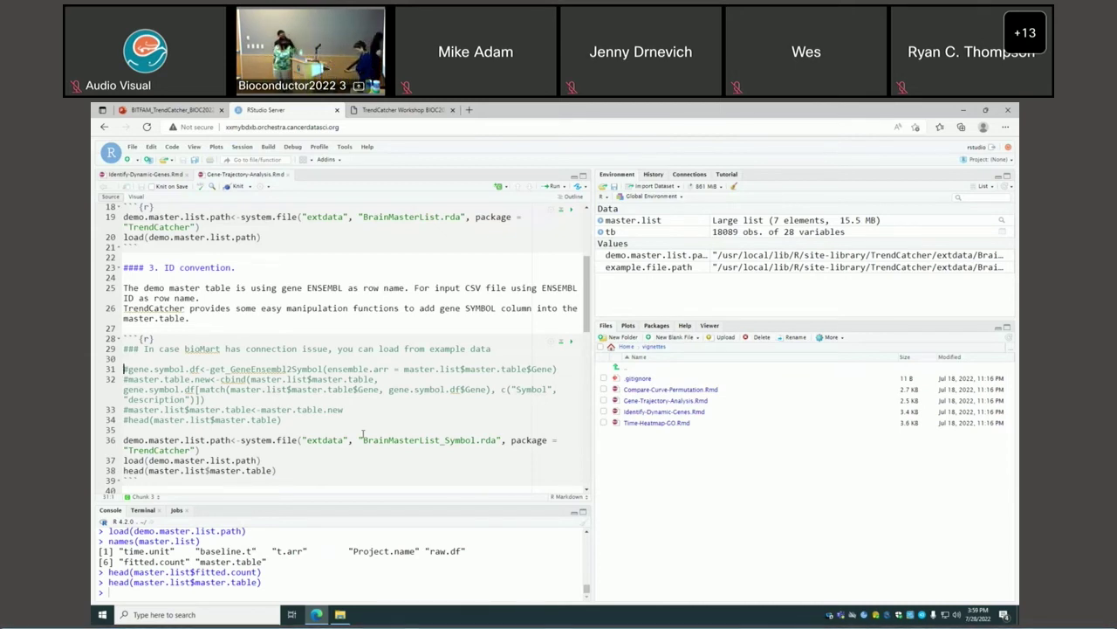
key("Delete")
key("Down")
key("Delete")
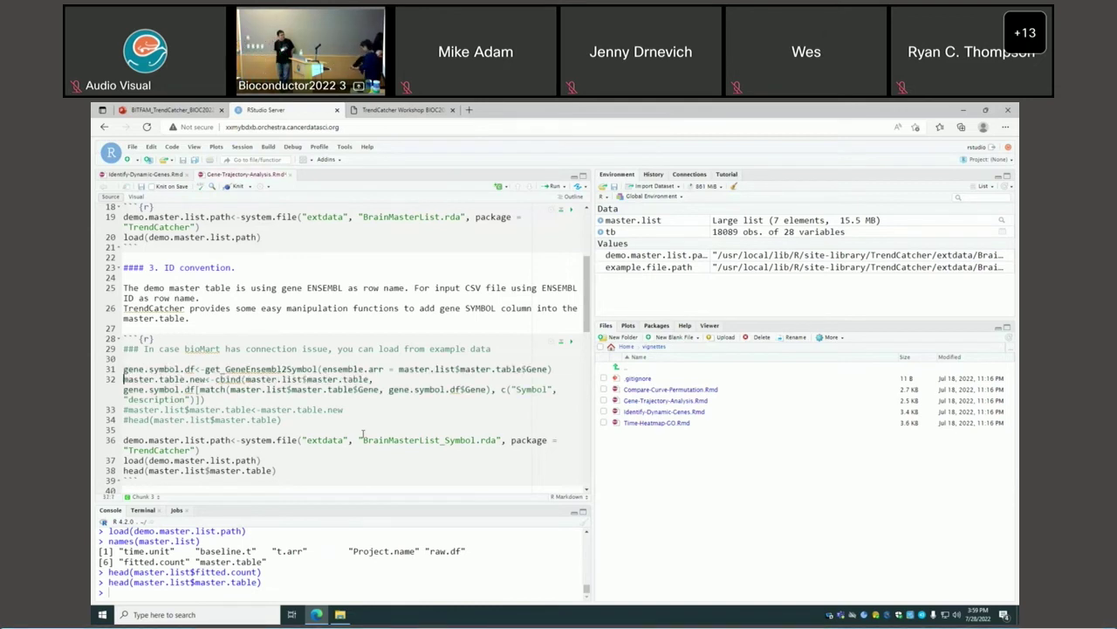
key("Down")
key("Down")
key("Down")
key("Delete")
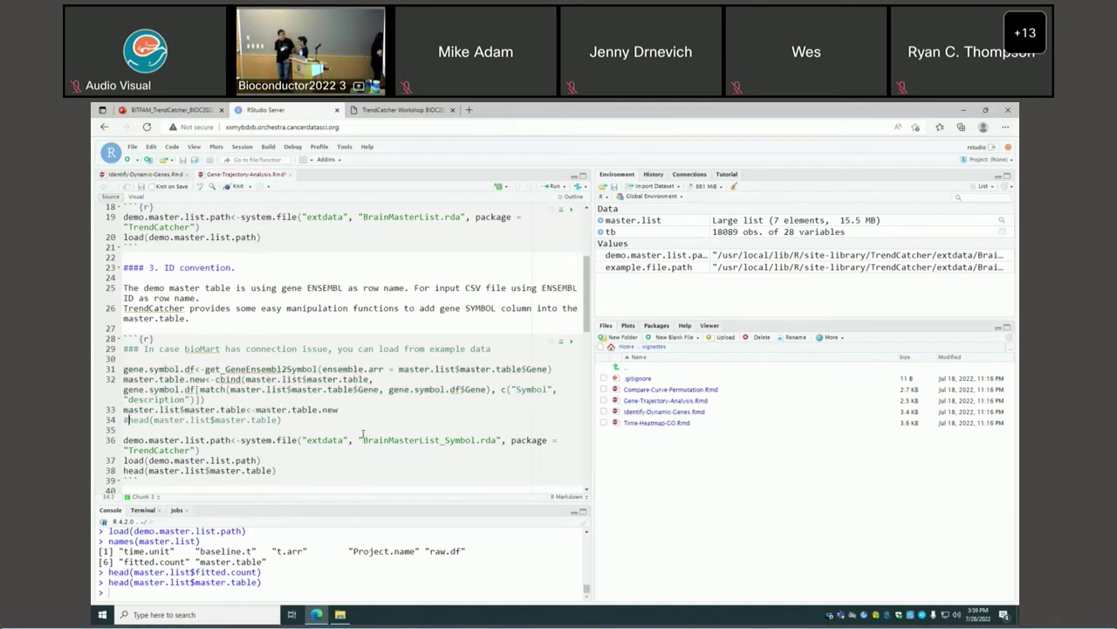
key("Down")
key("Delete")
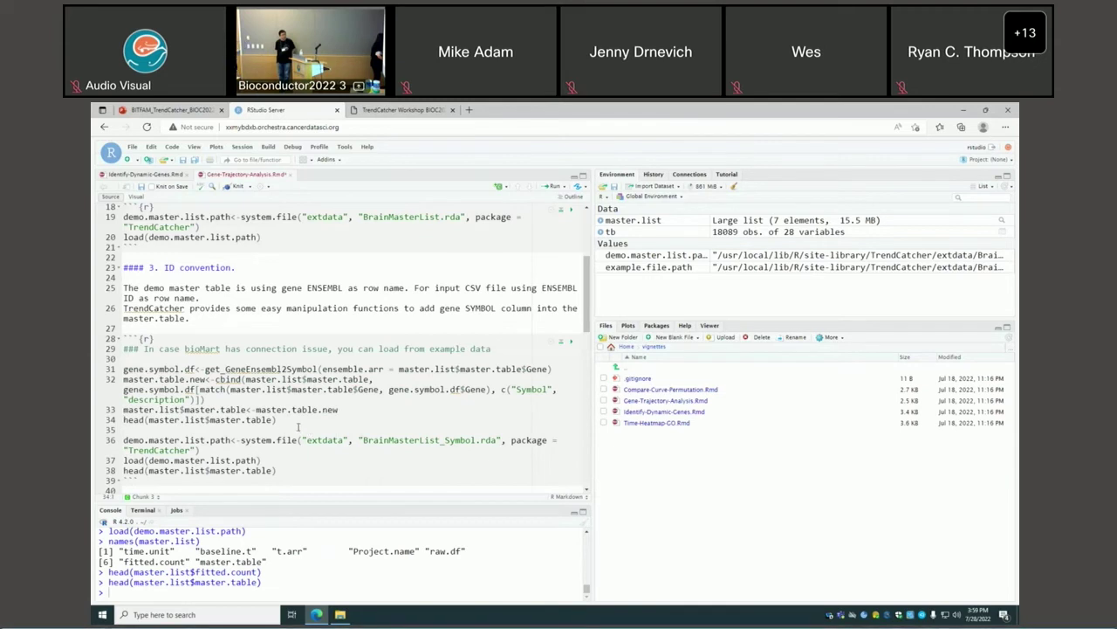
- Run the ID convention chunk and review the output table's columns through Symbol and description
left_click_drag(335, 433, 123, 369)
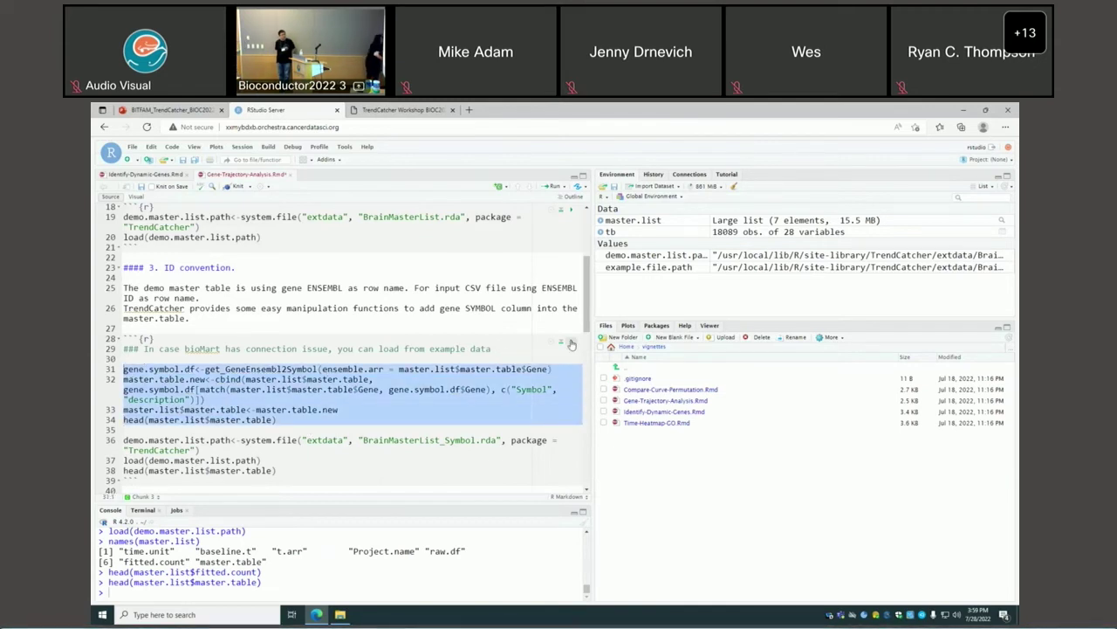
left_click(572, 342)
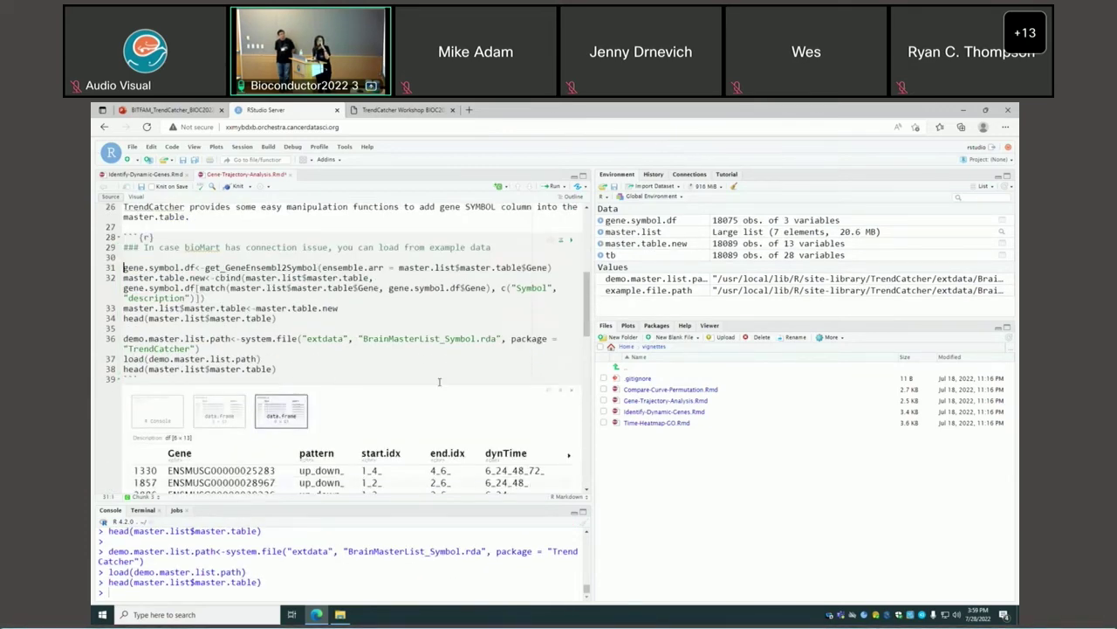
scroll(477, 375, "down", 3)
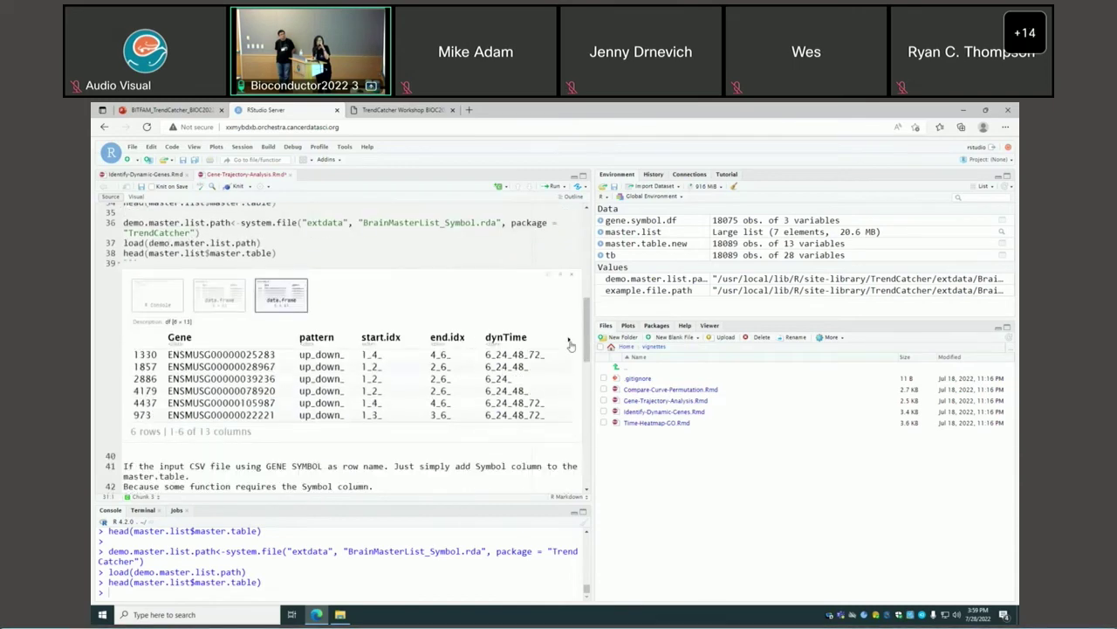
left_click(570, 339)
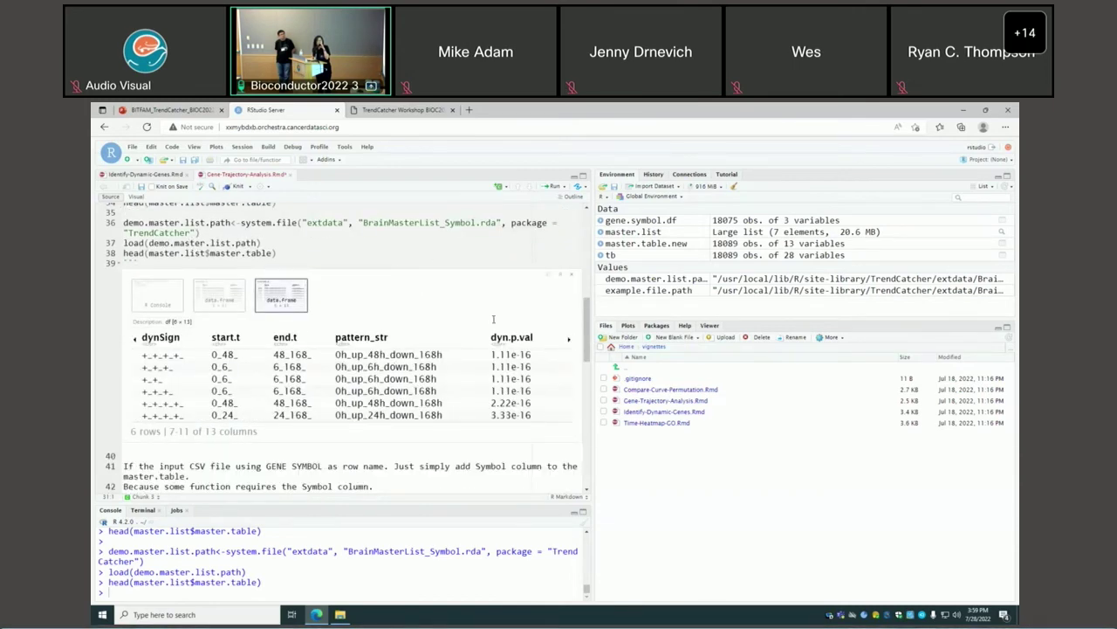
left_click(569, 338)
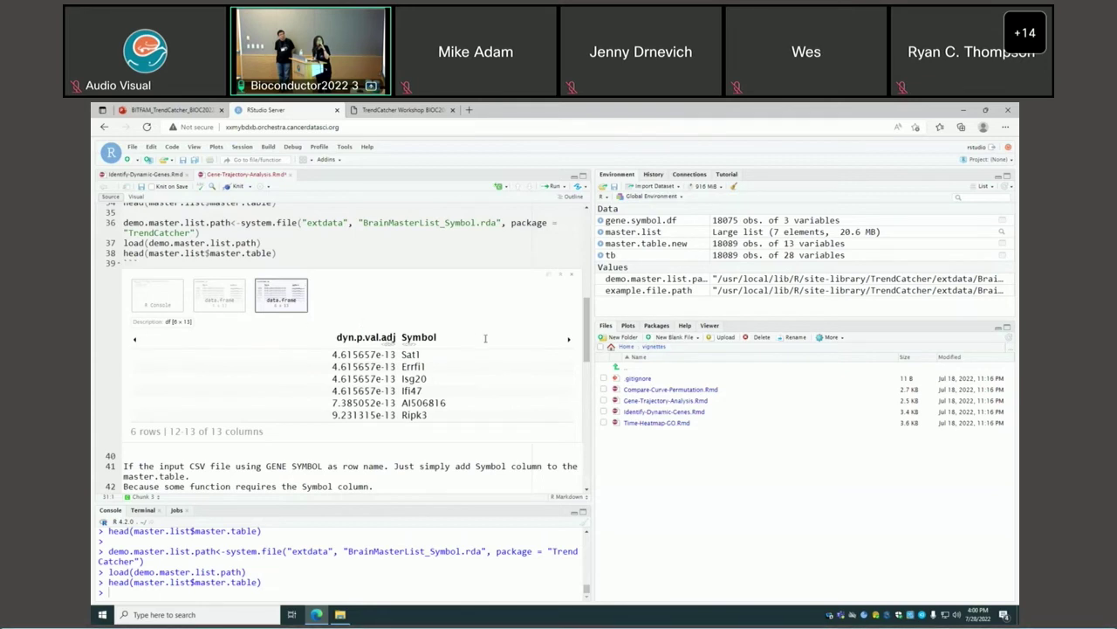
left_click(567, 341)
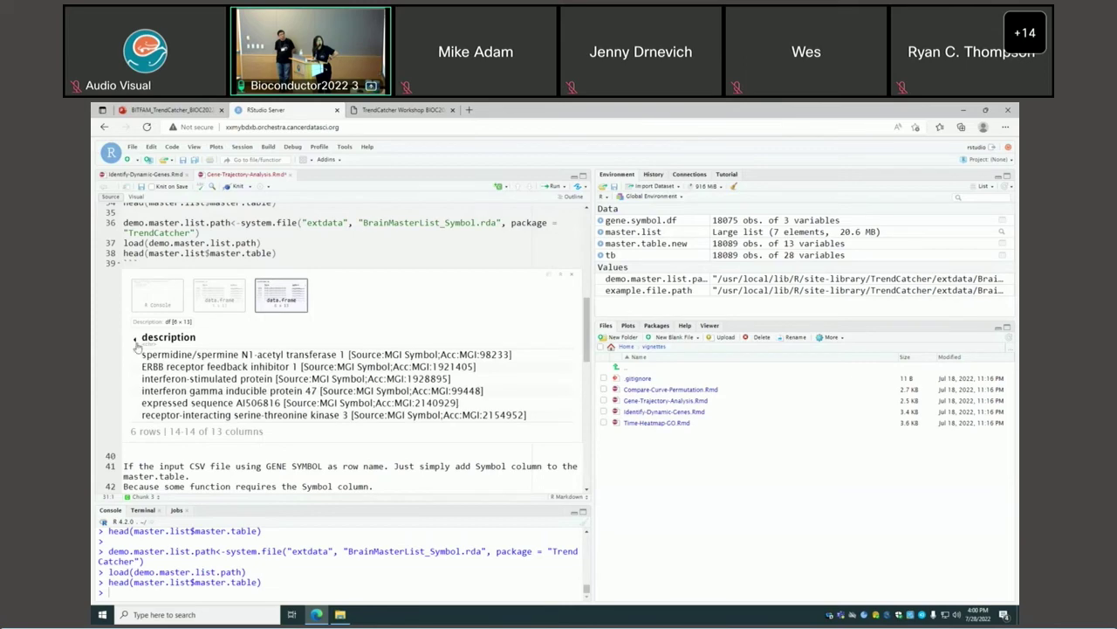
left_click(134, 341)
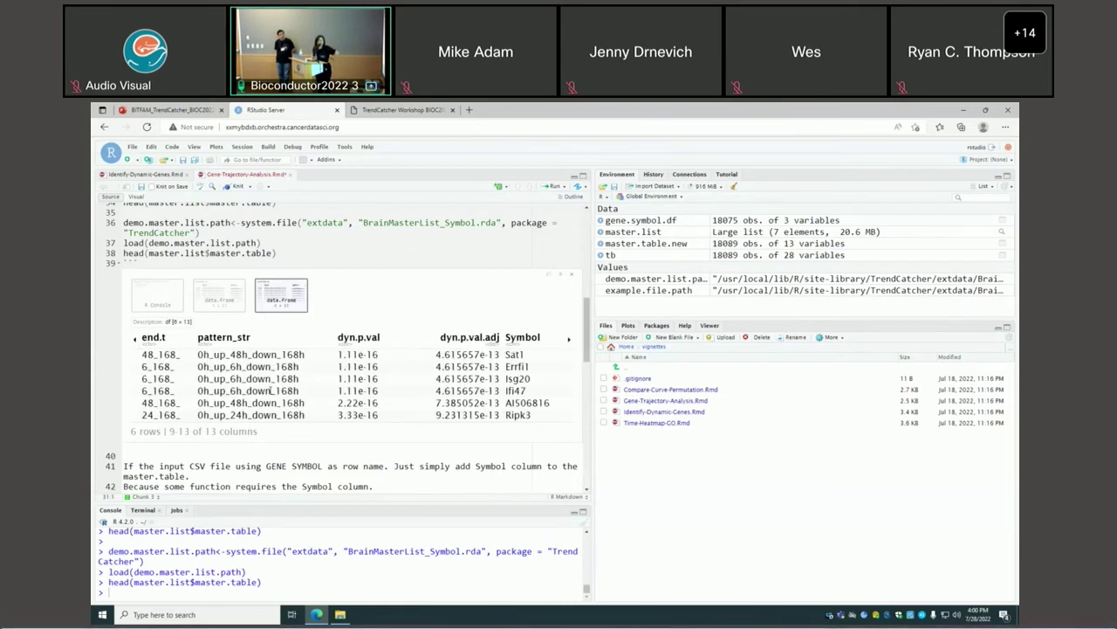
- Run the section 4 chunk that plots the first six gene symbols with draw_GeneTraj, using ncol = 3 and nrow = 2
scroll(281, 407, "down", 1)
scroll(281, 407, "down", 2)
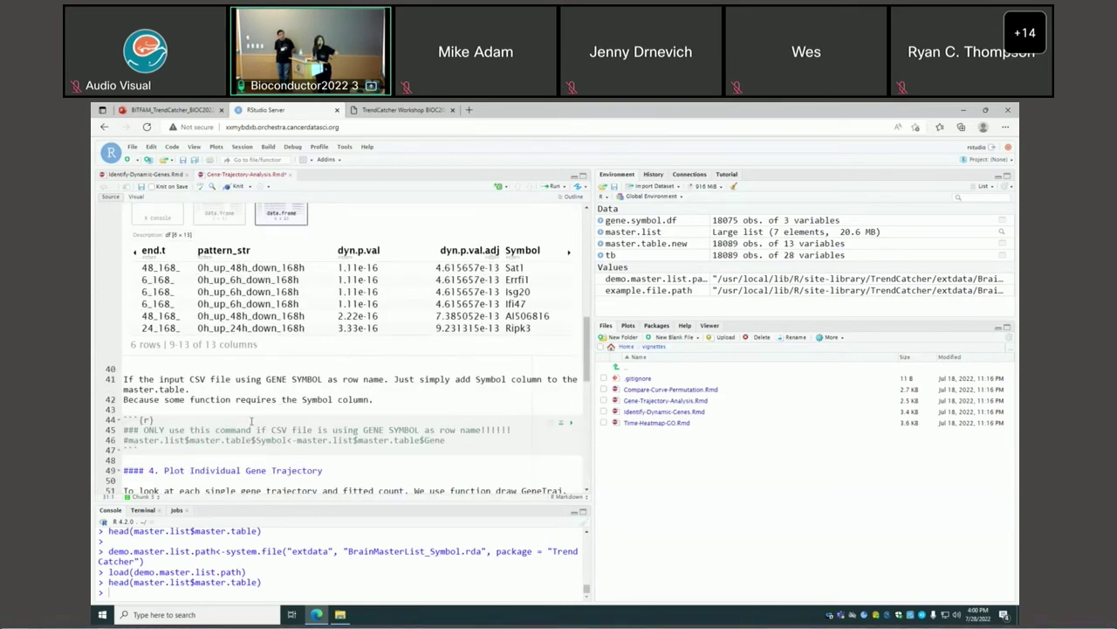
scroll(272, 399, "down", 6)
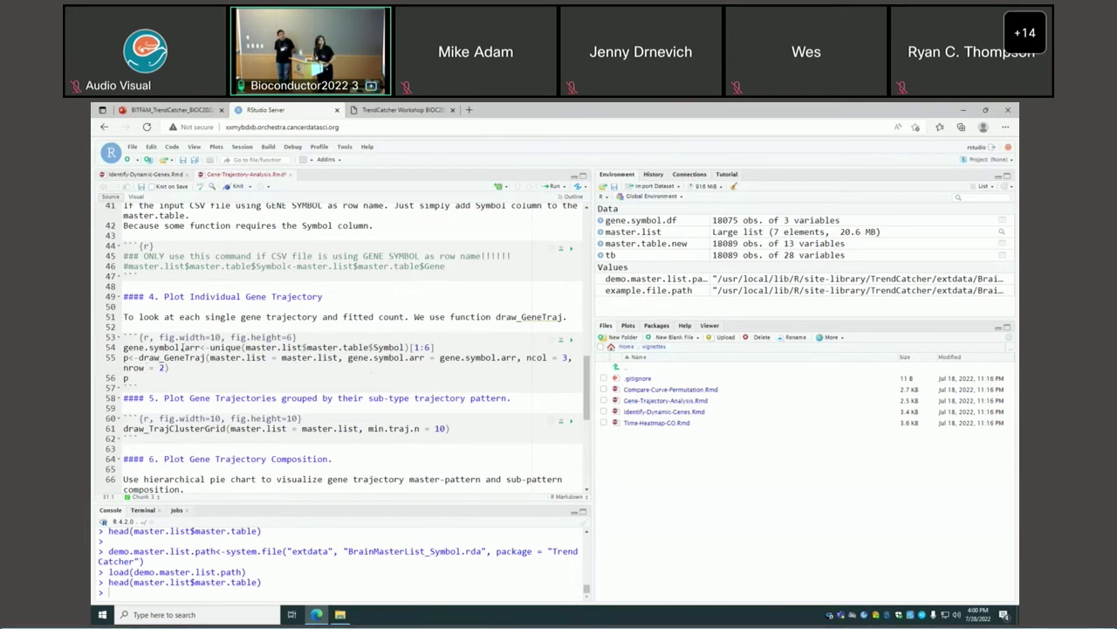
left_click_drag(139, 357, 207, 357)
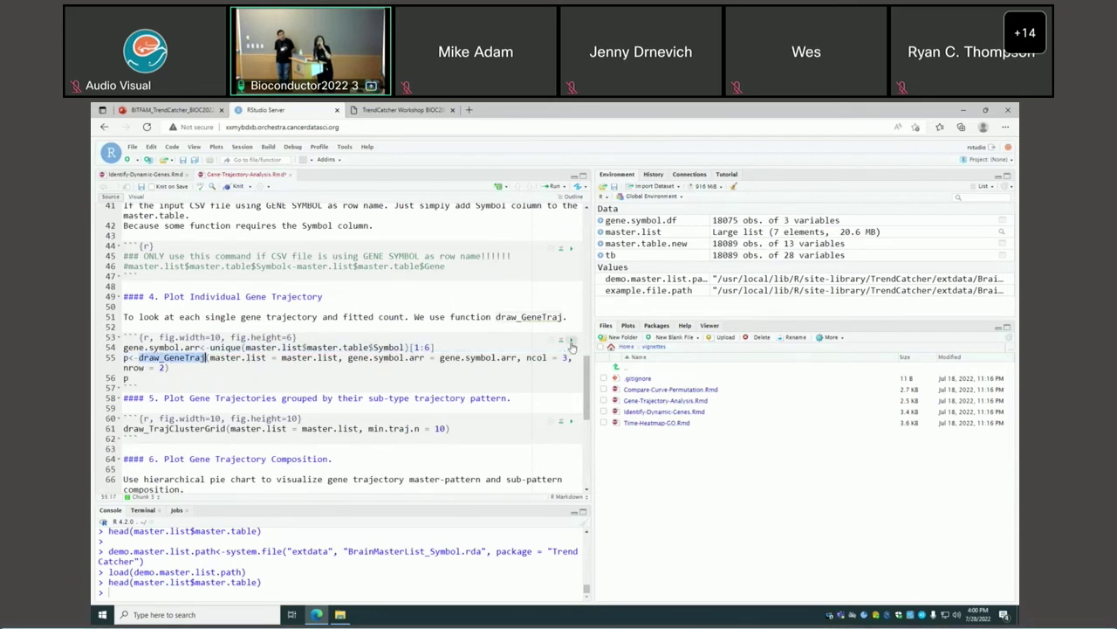
double_click(319, 359)
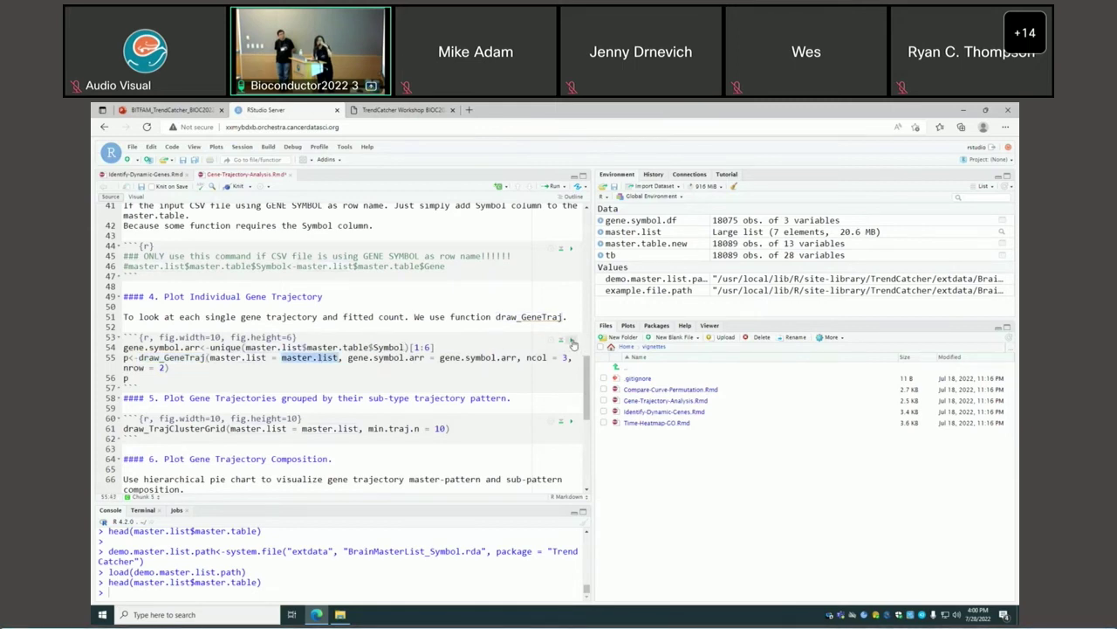
left_click(573, 343)
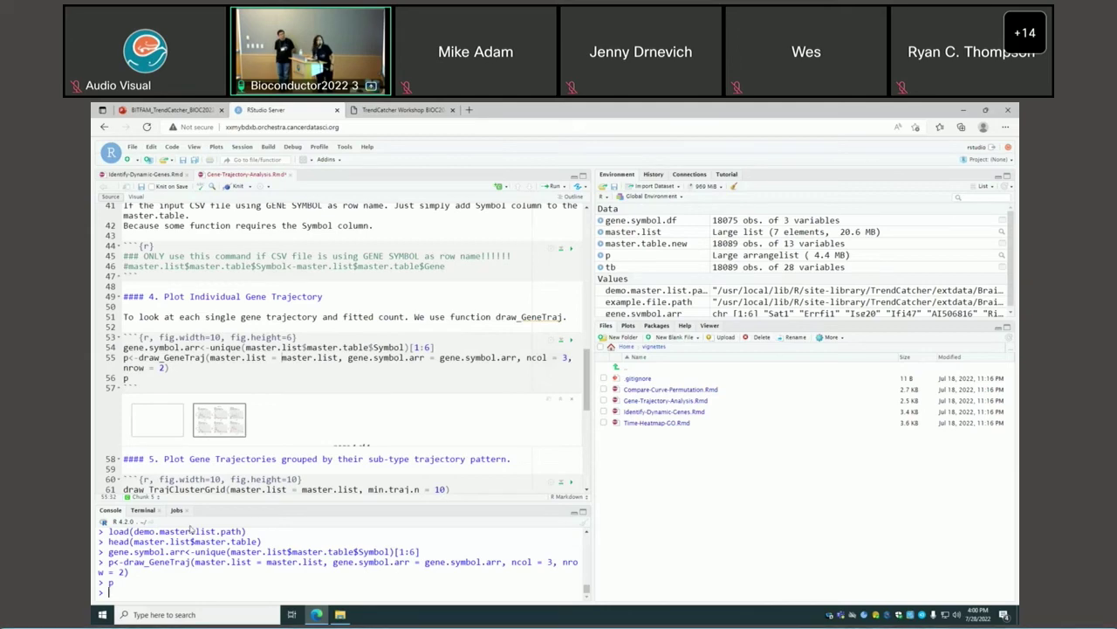
- Print the plot object p from the console to display the individual gene trajectories
scroll(276, 430, "up", 1)
scroll(262, 410, "down", 3)
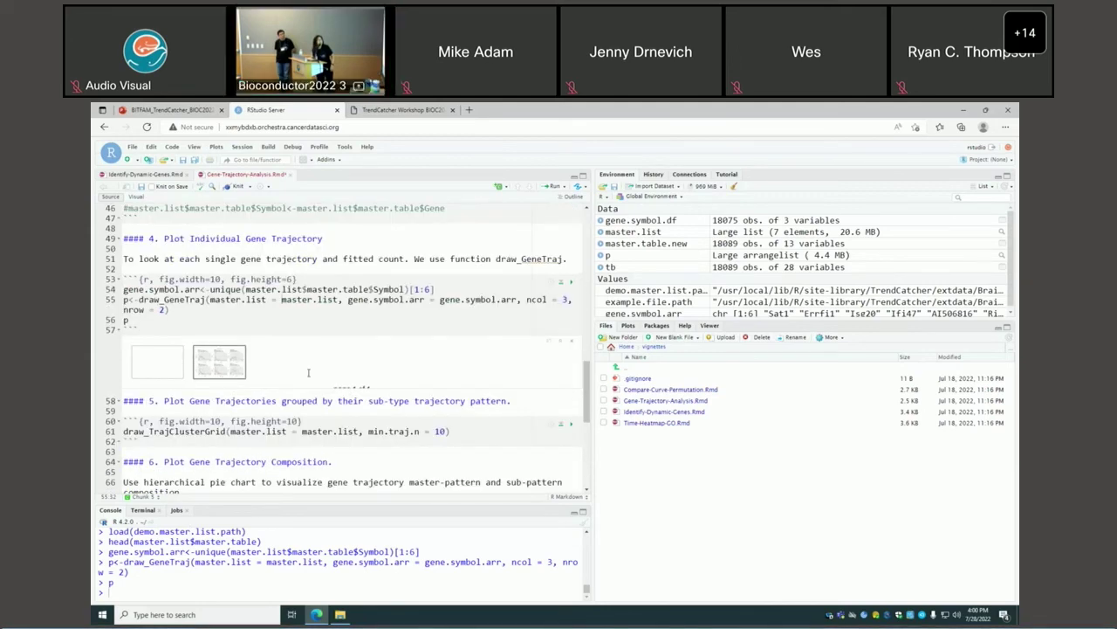
scroll(308, 373, "down", 3)
scroll(306, 384, "up", 3)
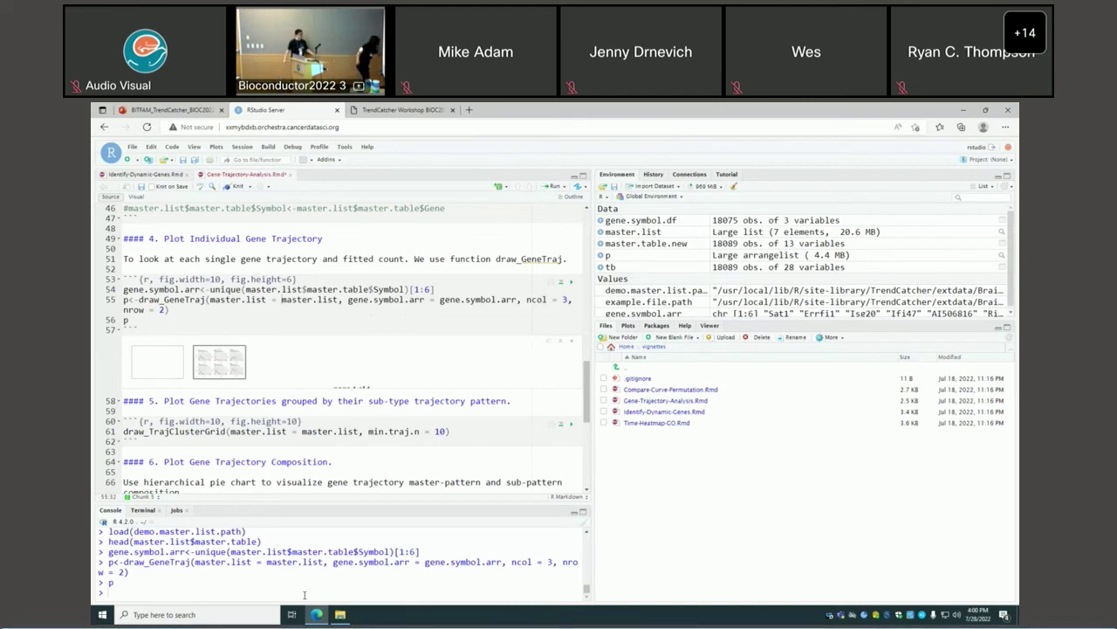
type("p")
key("Return")
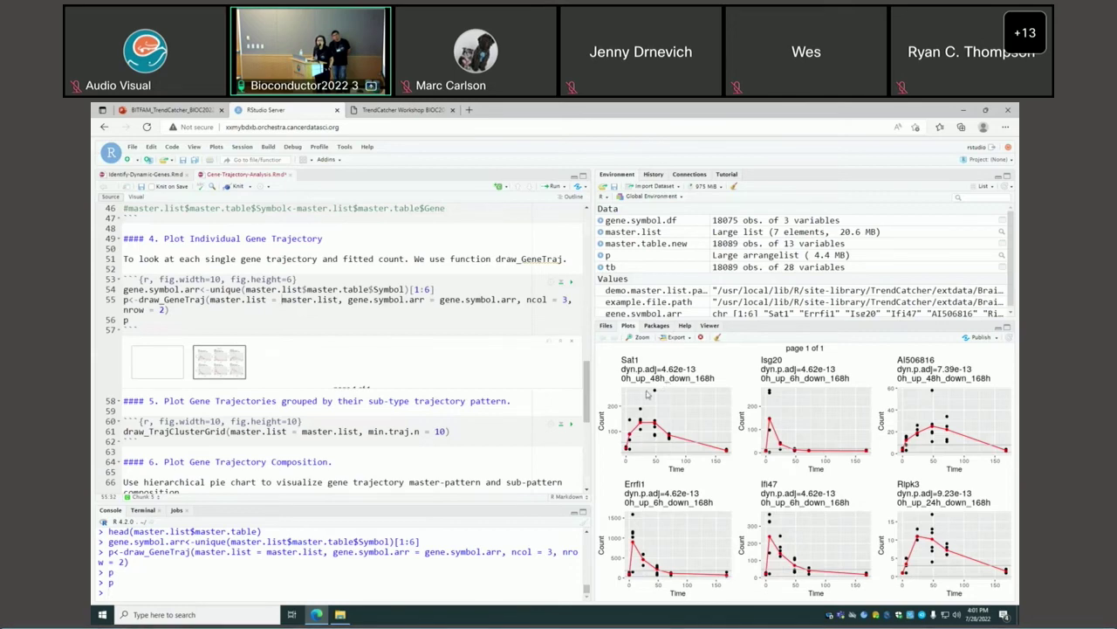
- Run draw_TrajClusterGrid on master.list with min.traj.n = 10 from section 5, and rerun it in the console
scroll(545, 398, "down", 3)
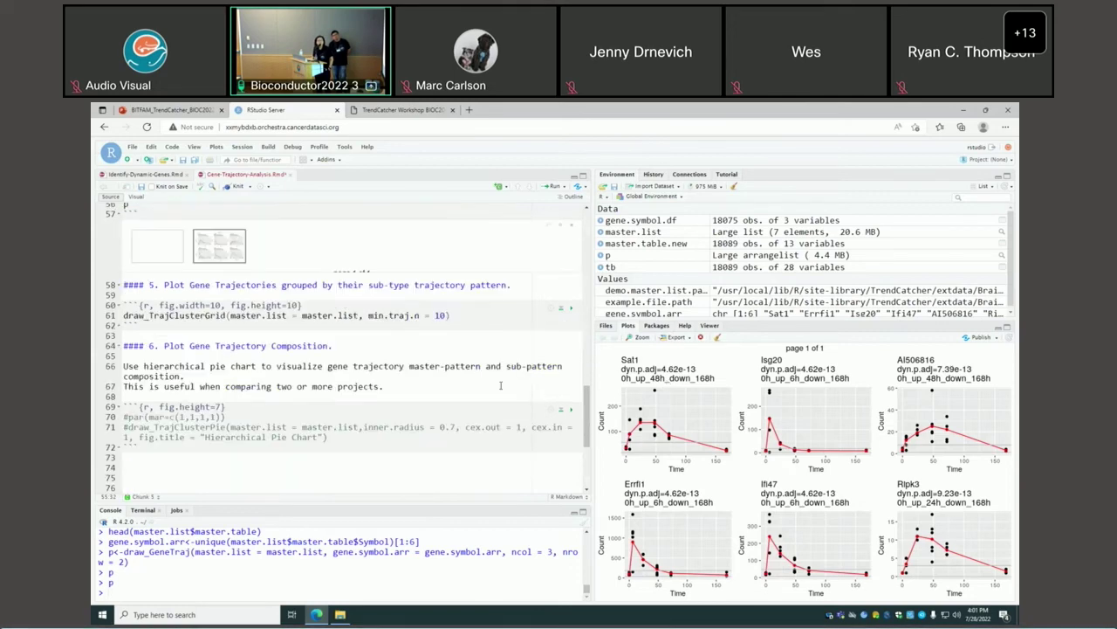
scroll(379, 388, "up", 2)
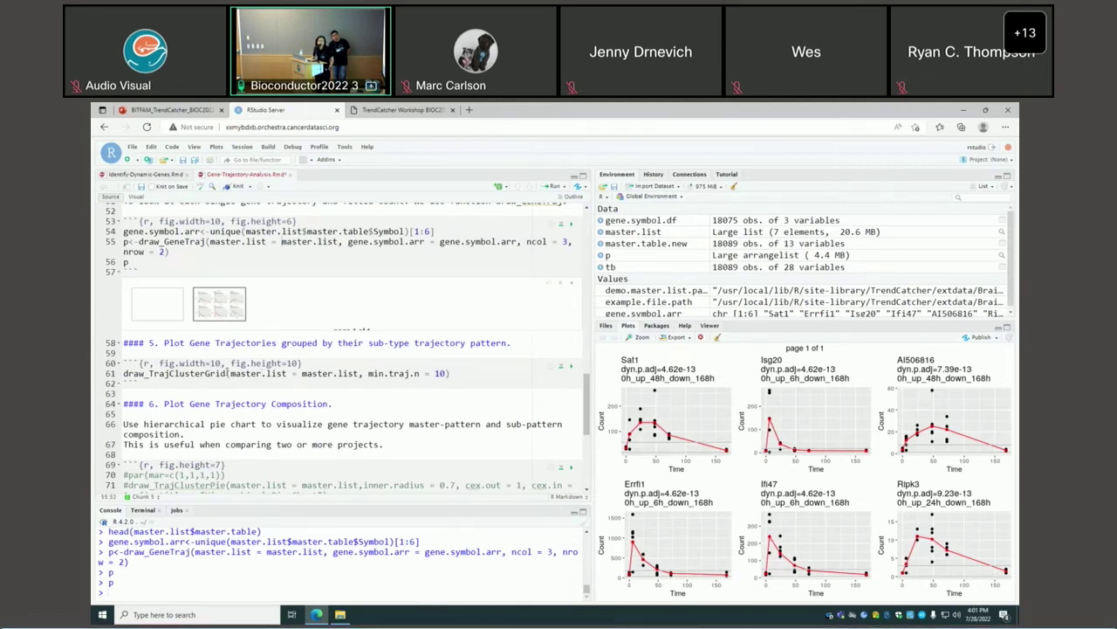
double_click(216, 373)
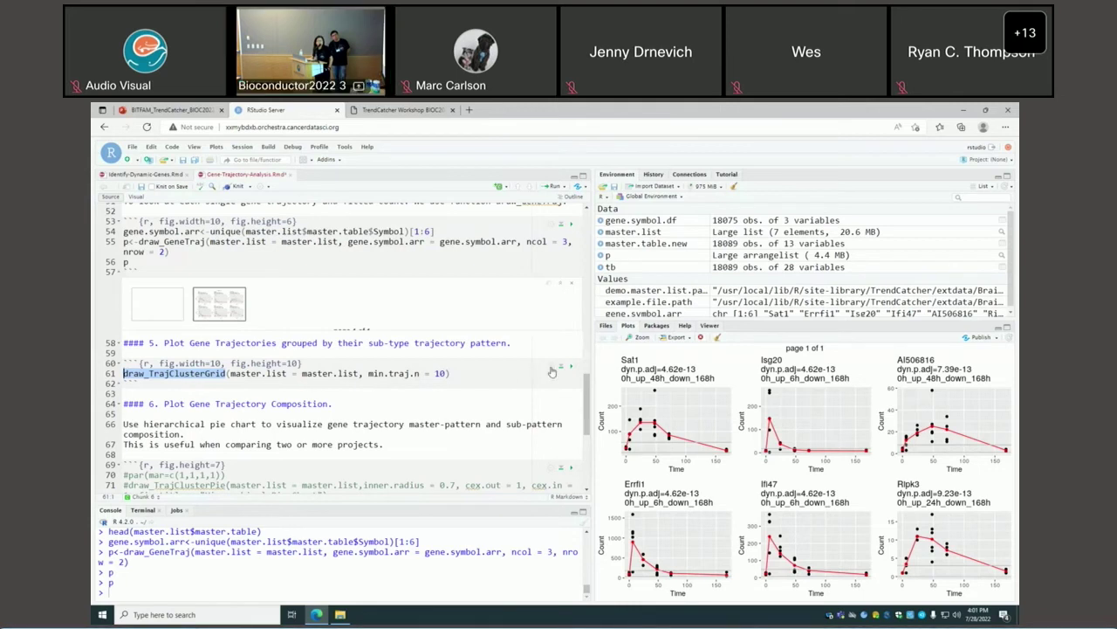
key("ctrl+Return")
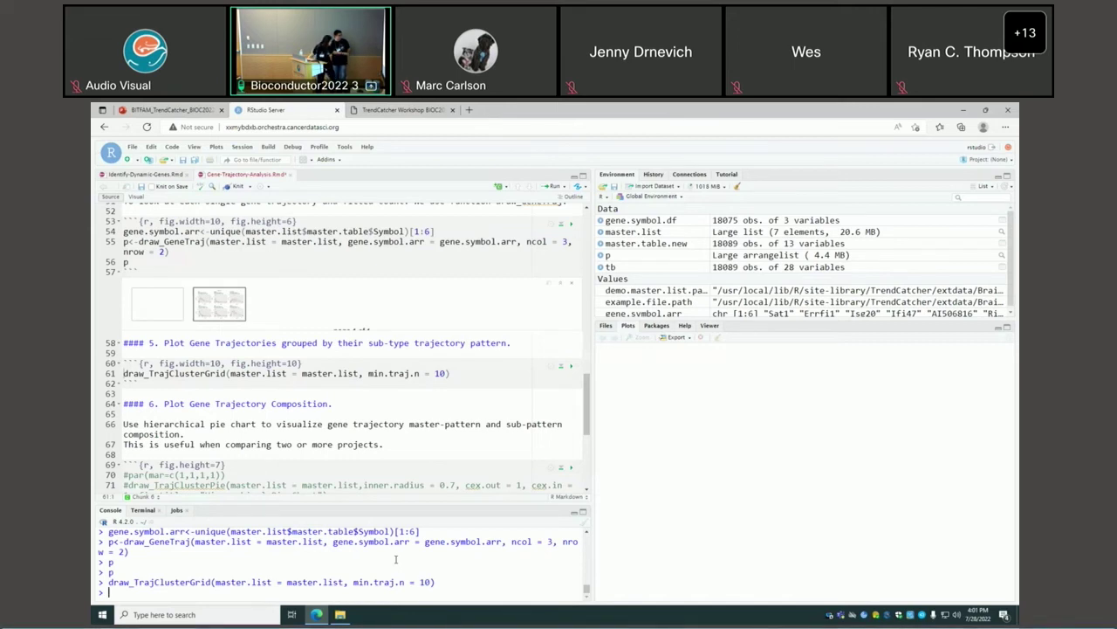
key("Up")
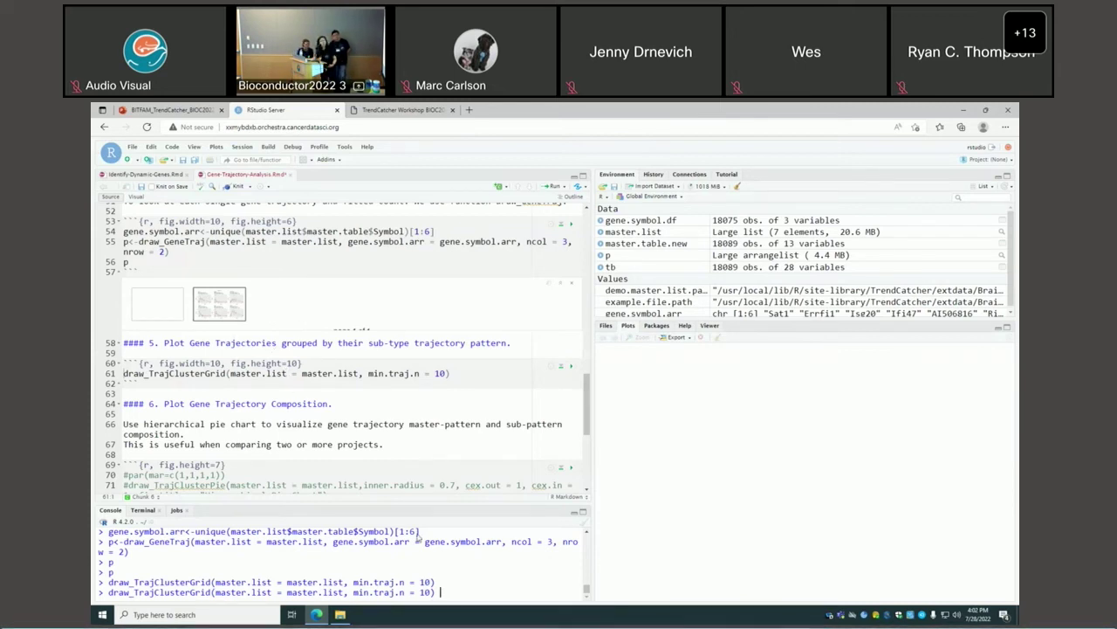
key("Return")
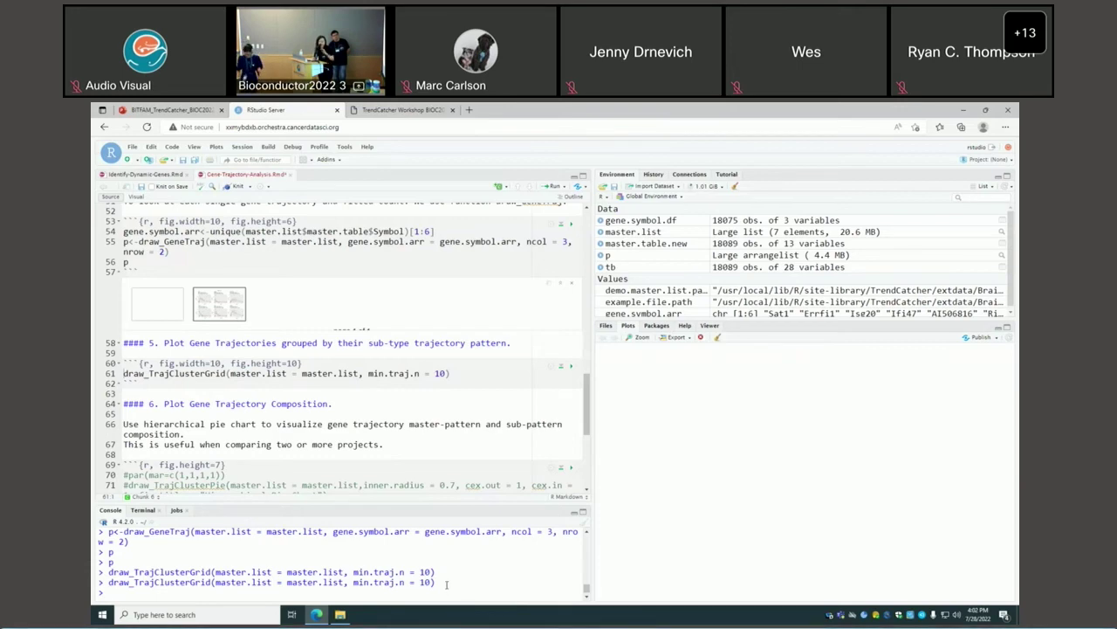
- View the grouped trajectory grid enlarged in a separate zoom window, and close that window
left_click(639, 337)
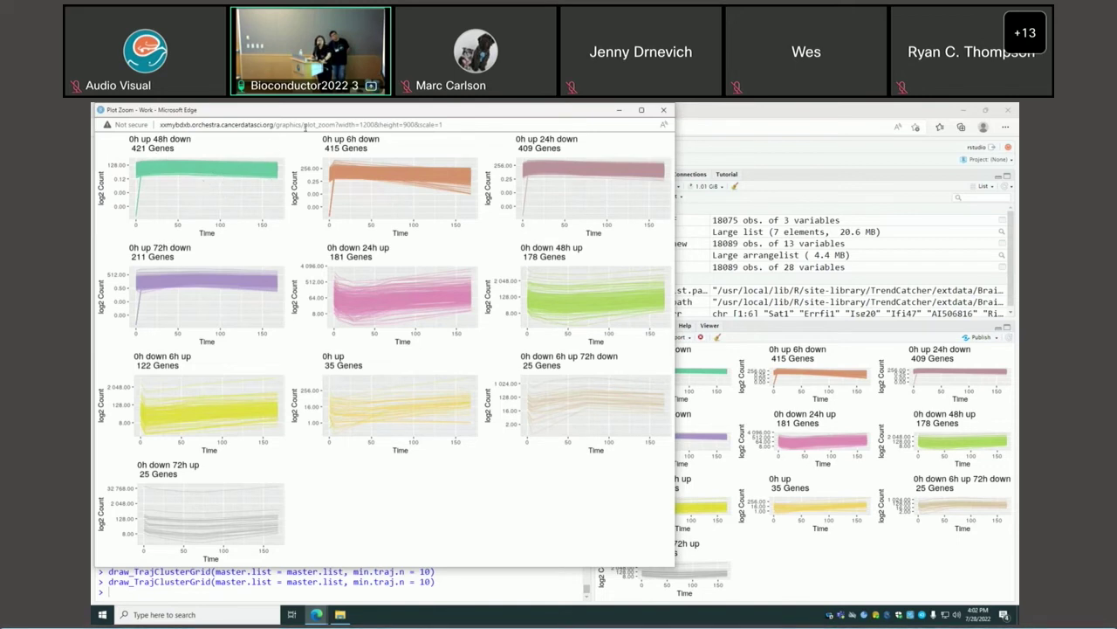
left_click_drag(314, 116, 354, 234)
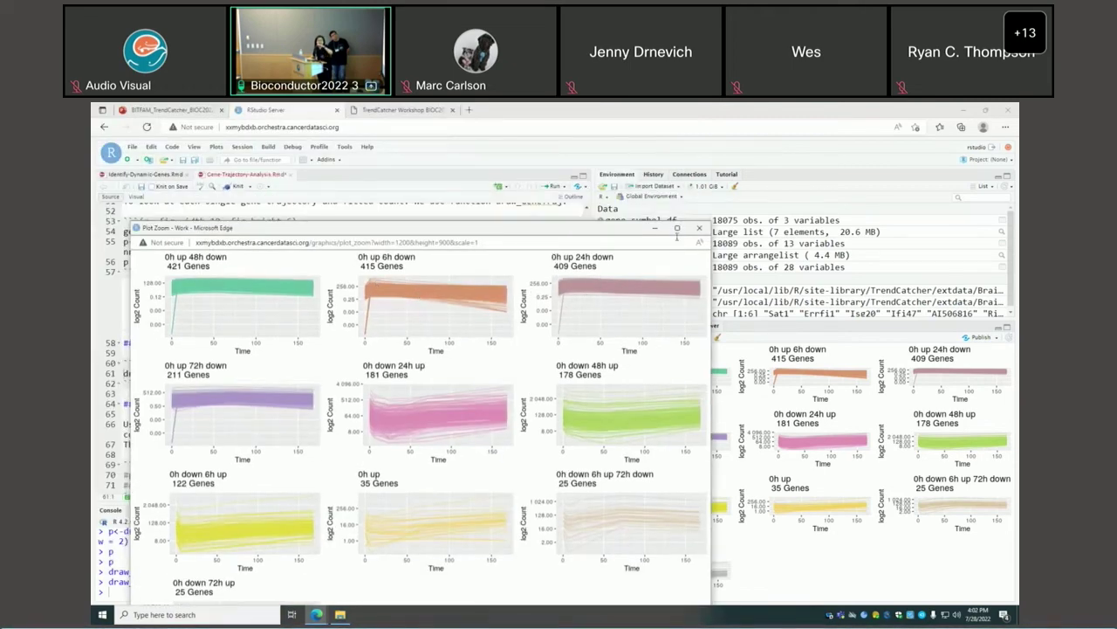
left_click(697, 229)
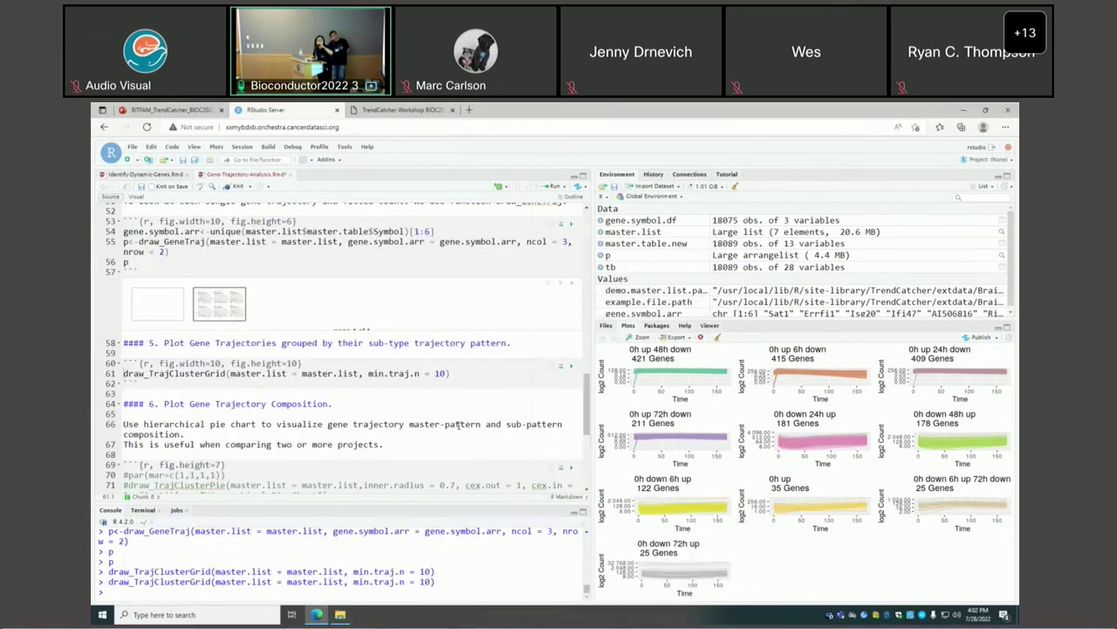
- Open Time-Heatmap-GO.Rmd from the vignettes folder
left_click(653, 325)
scroll(393, 422, "down", 1)
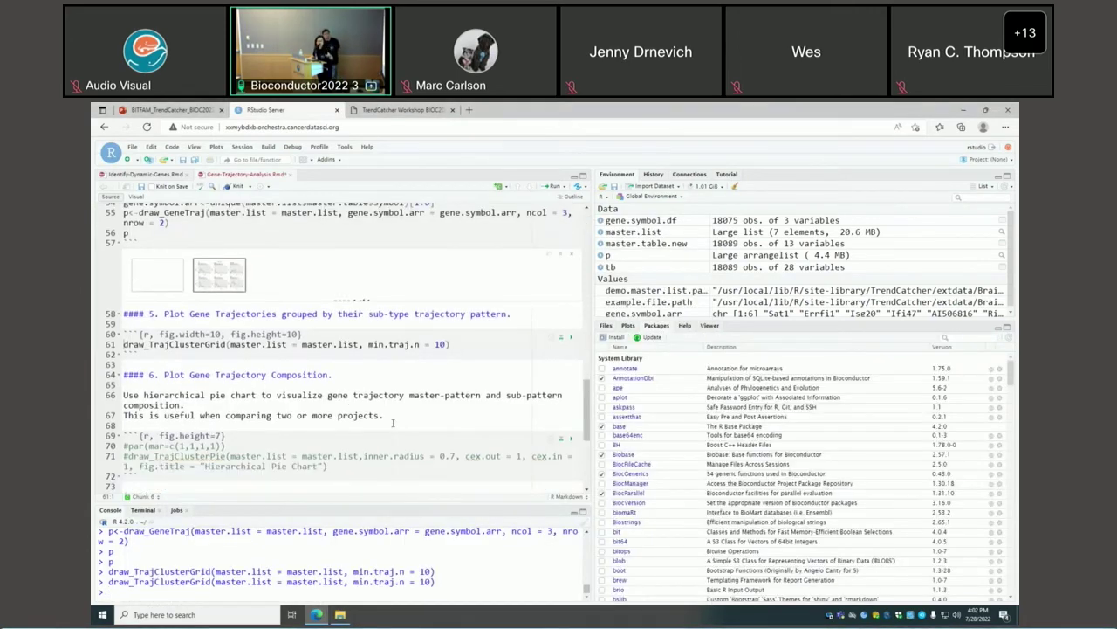
scroll(393, 423, "down", 1)
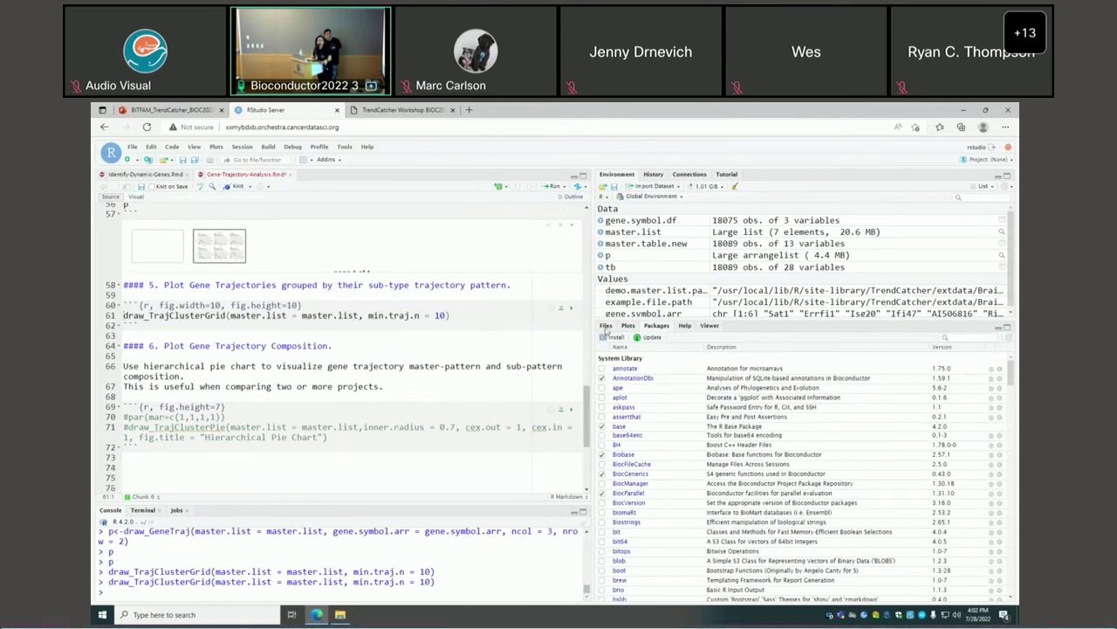
left_click(606, 326)
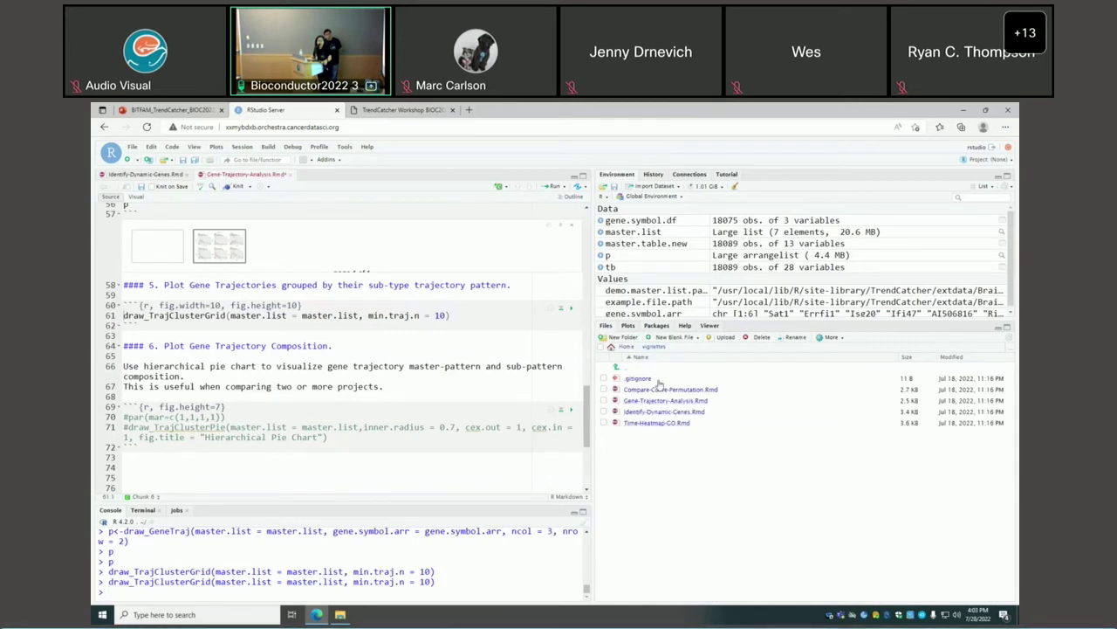
left_click(657, 422)
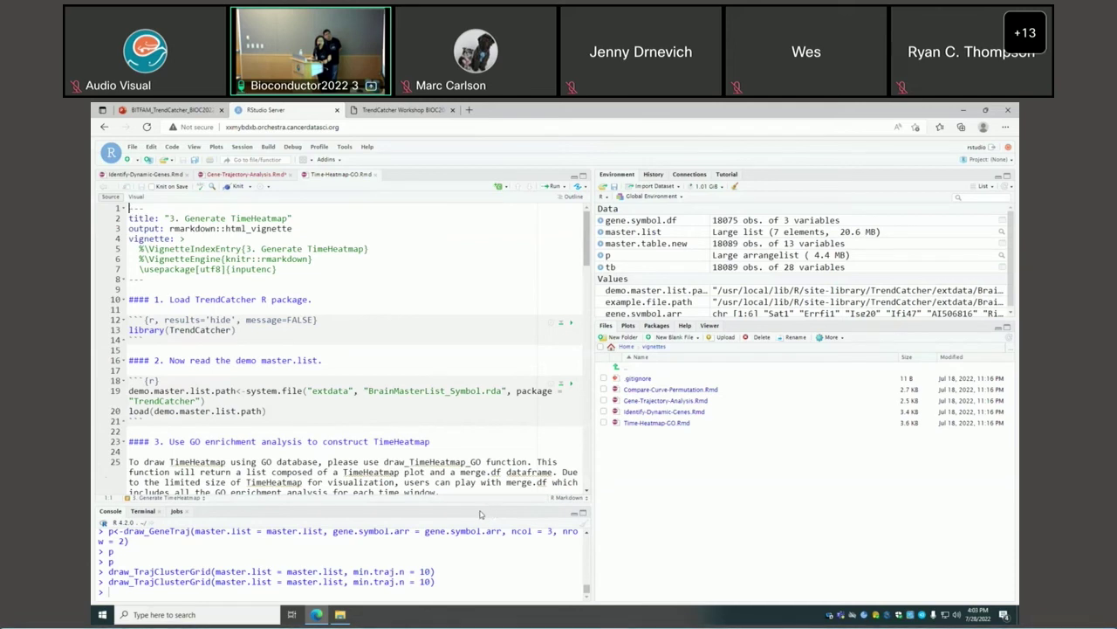
- Uncomment the draw_TimeHeatmap_GO call in the section 3 chunk
scroll(399, 408, "down", 3)
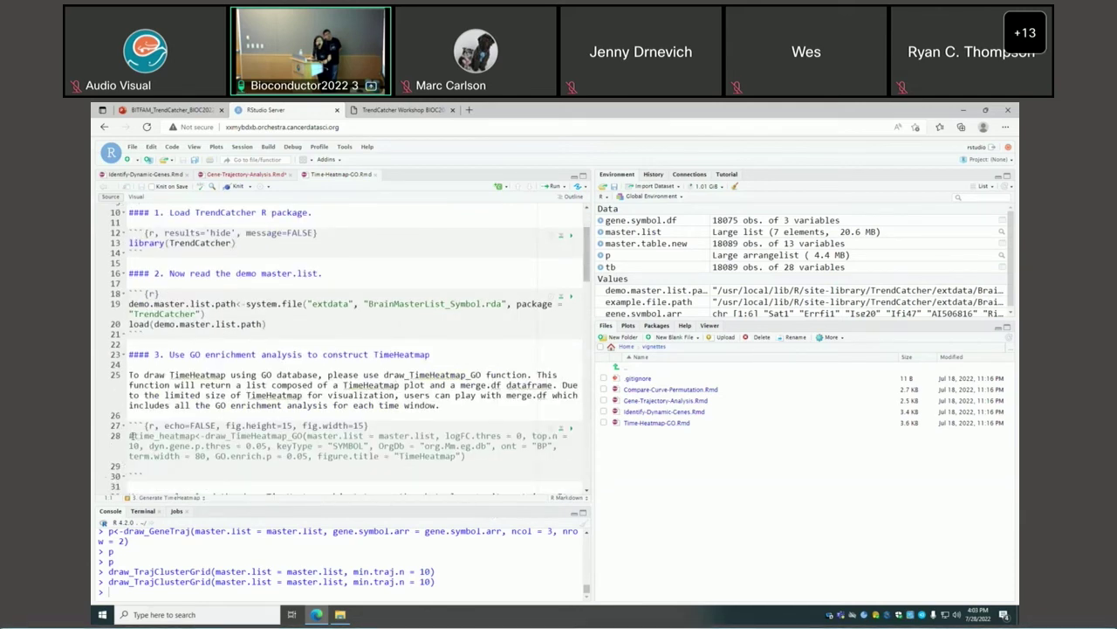
left_click(131, 435)
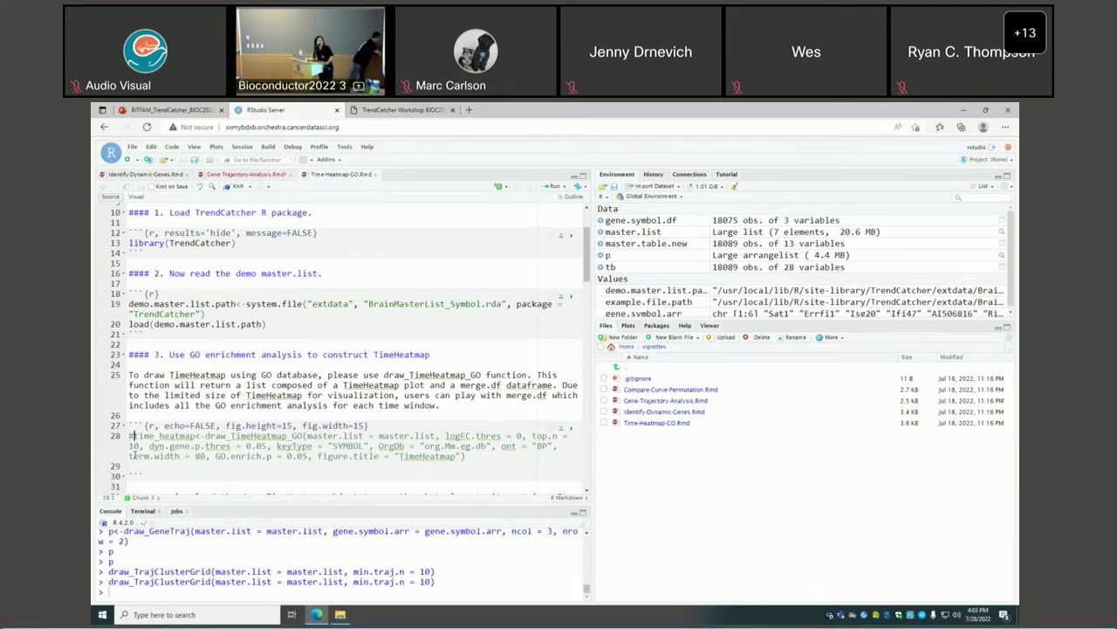
key("Delete")
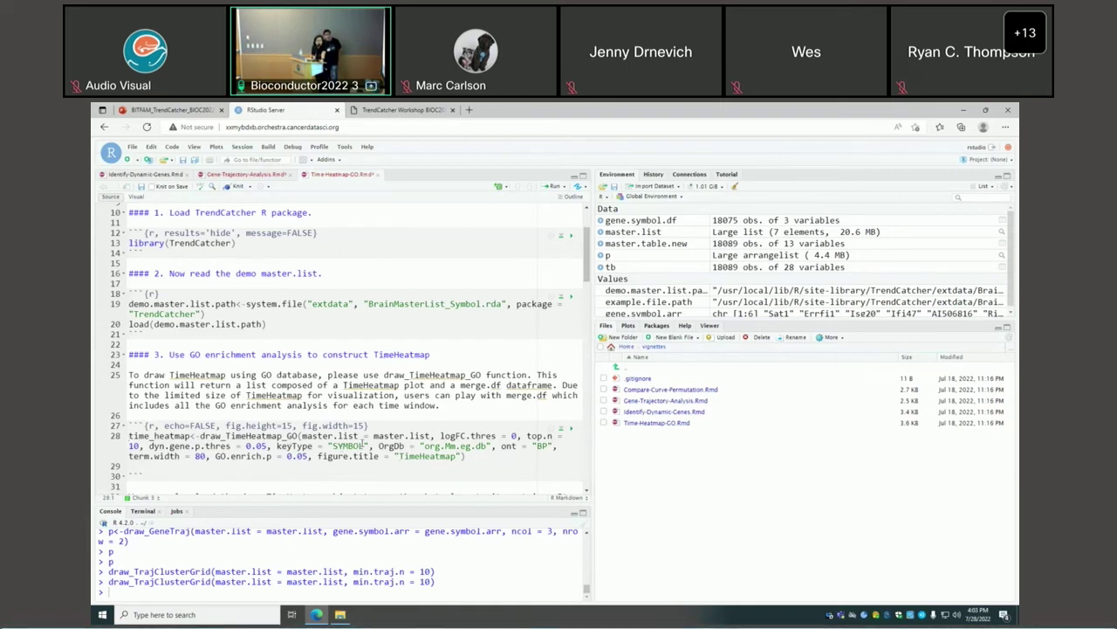
- Examine the draw_TimeHeatmap_GO call, highlighting its master.list argument, the ont = "BP" option and the whole statement
left_click_drag(399, 435, 426, 436)
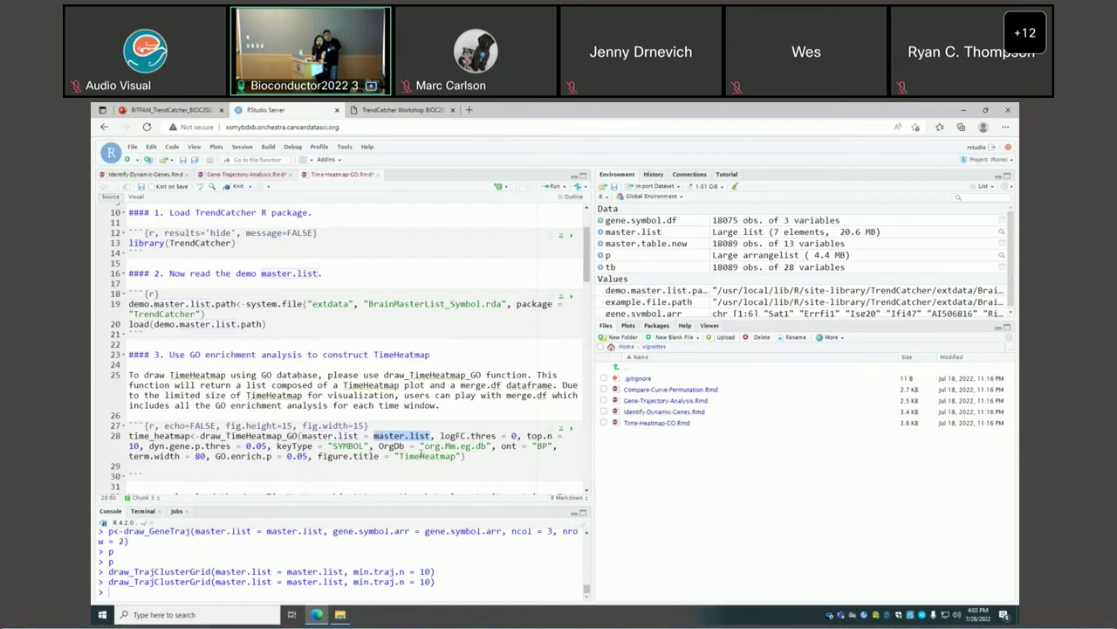
left_click_drag(501, 446, 553, 446)
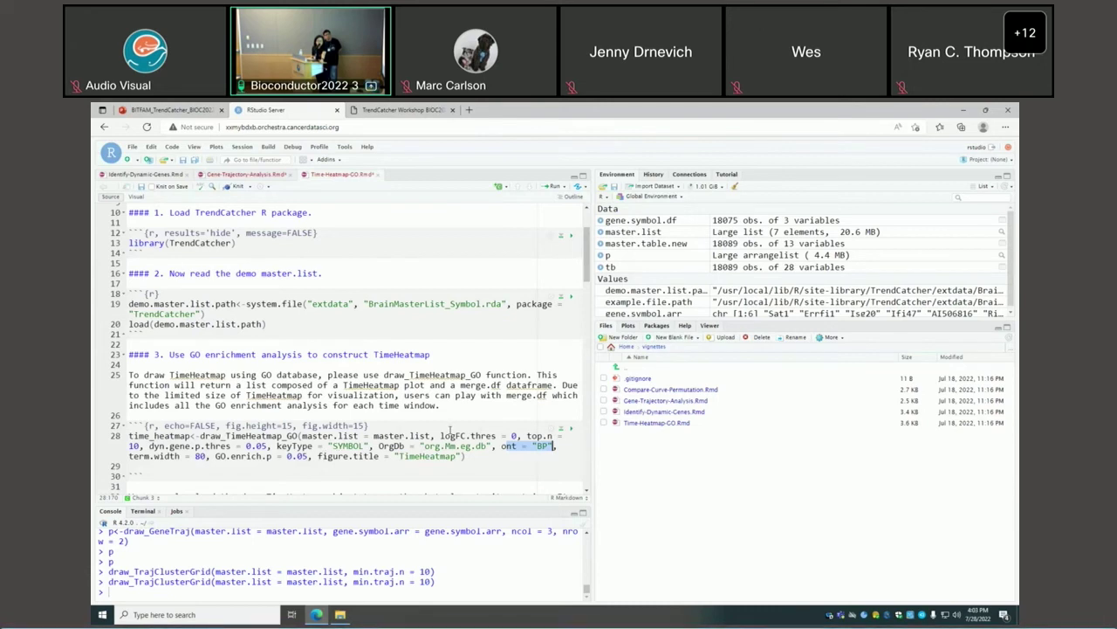
scroll(441, 428, "down", 3)
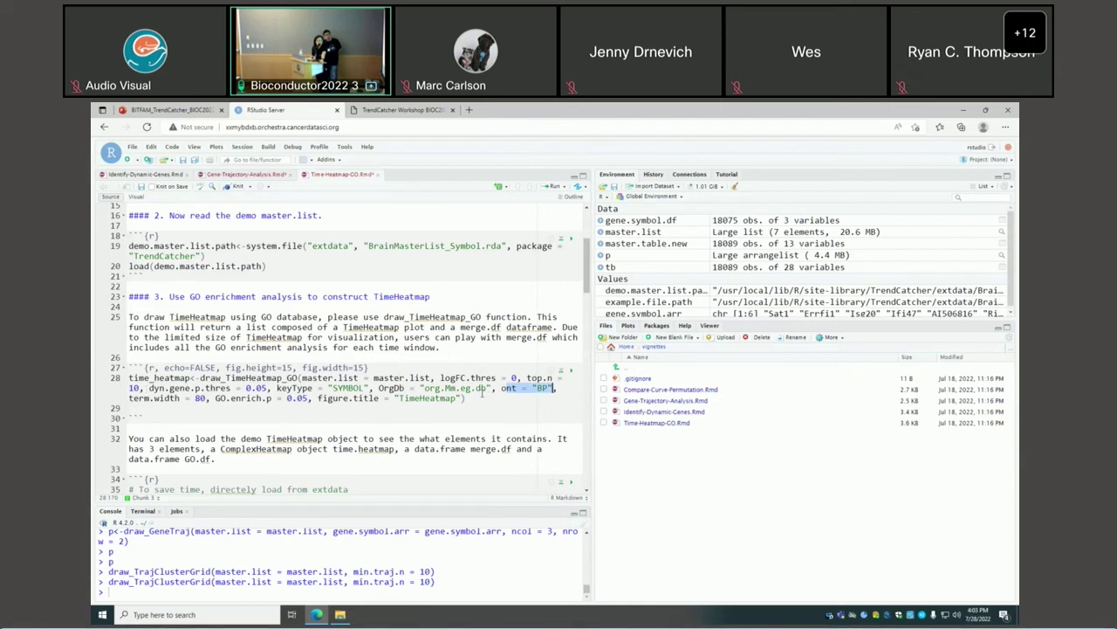
scroll(356, 370, "down", 2)
scroll(263, 359, "up", 2)
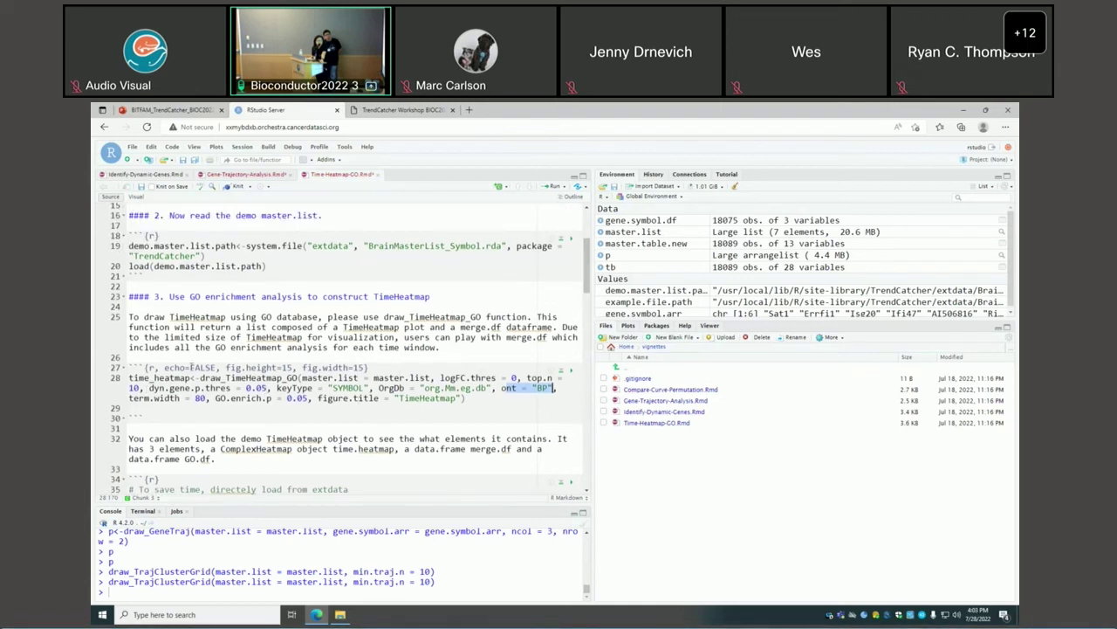
scroll(196, 387, "down", 2)
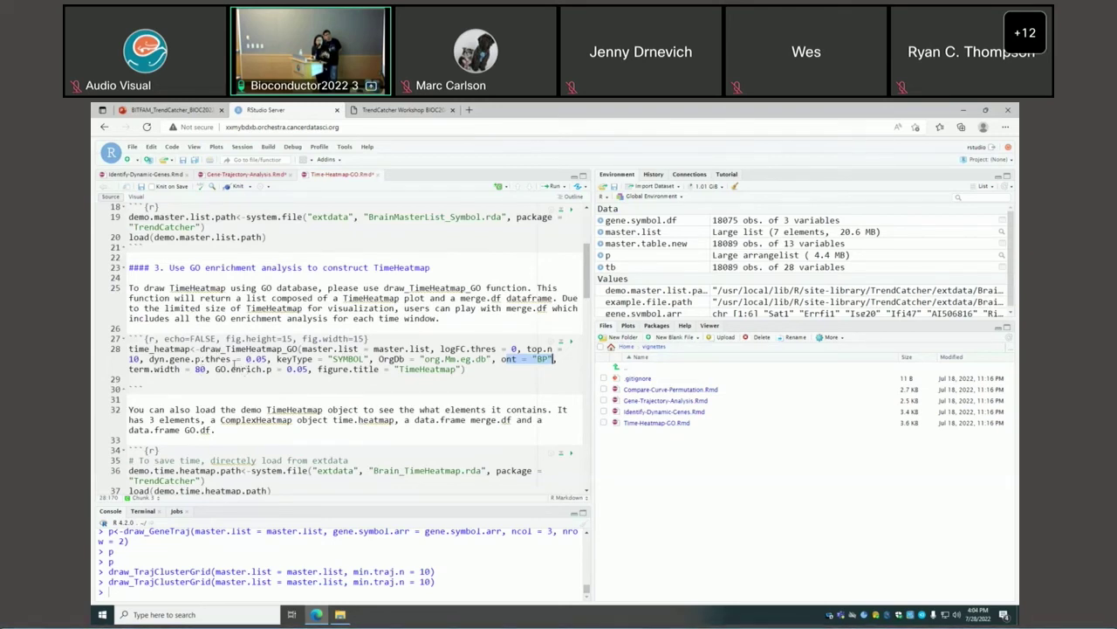
scroll(236, 373, "down", 2)
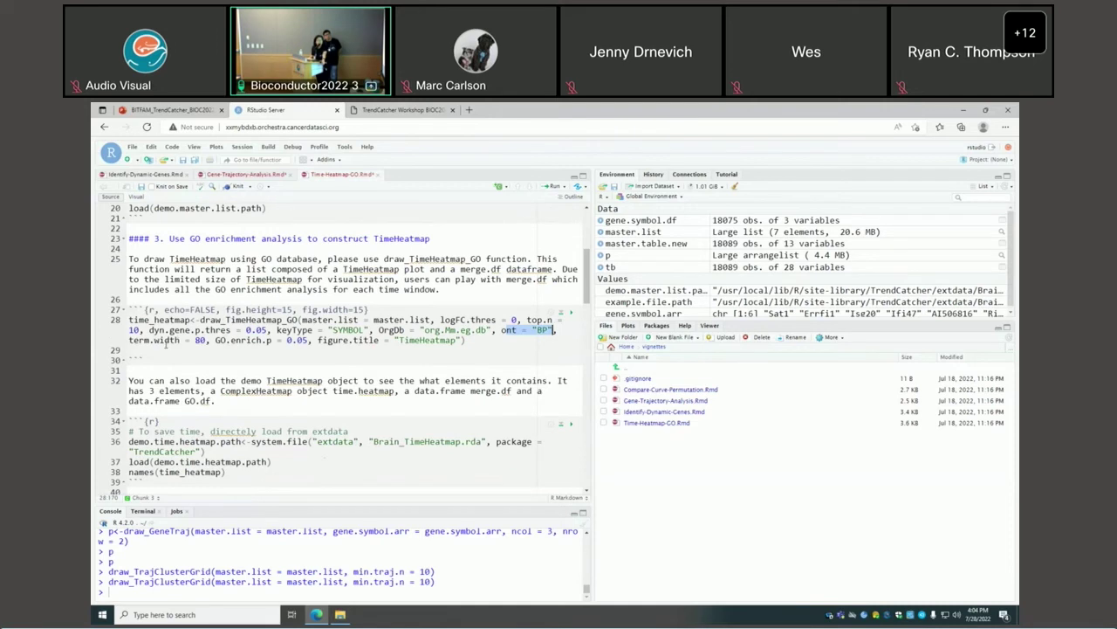
left_click_drag(165, 346, 130, 320)
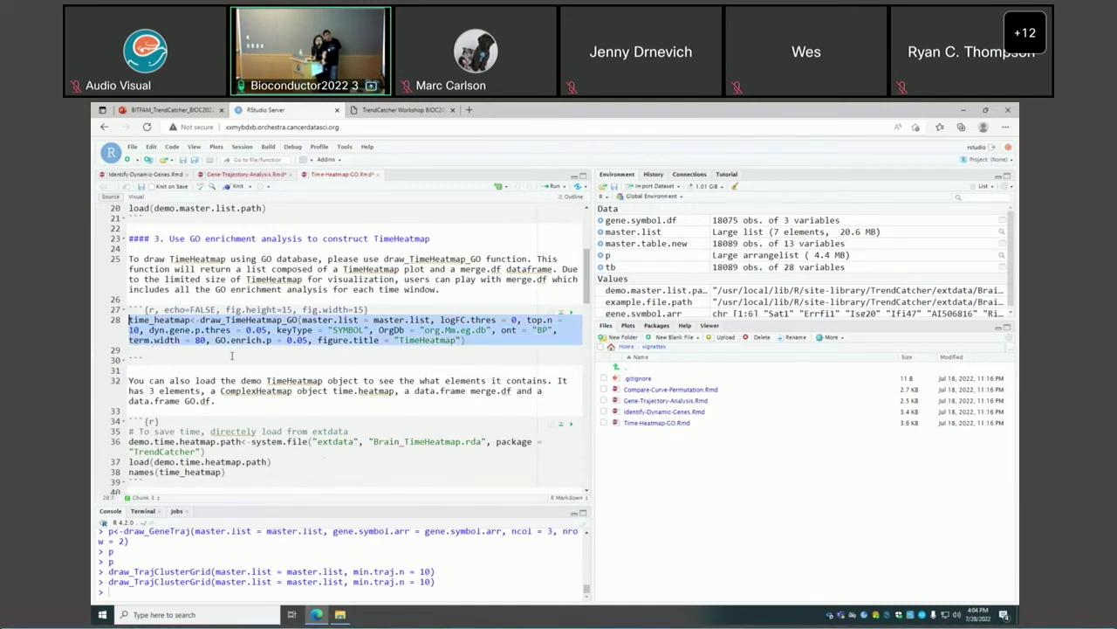
- Run the chunk that loads Brain_TimeHeatmap.rda from extdata and lists the element names of time_heatmap, and review its output
scroll(262, 376, "down", 2)
scroll(320, 423, "down", 1)
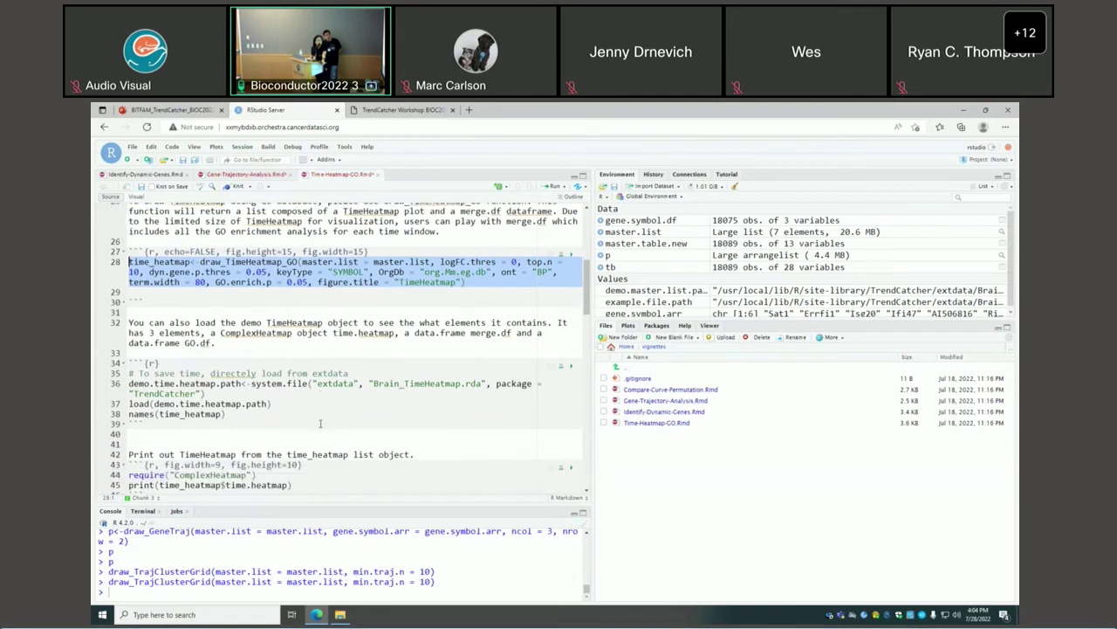
left_click(571, 366)
scroll(255, 382, "down", 1)
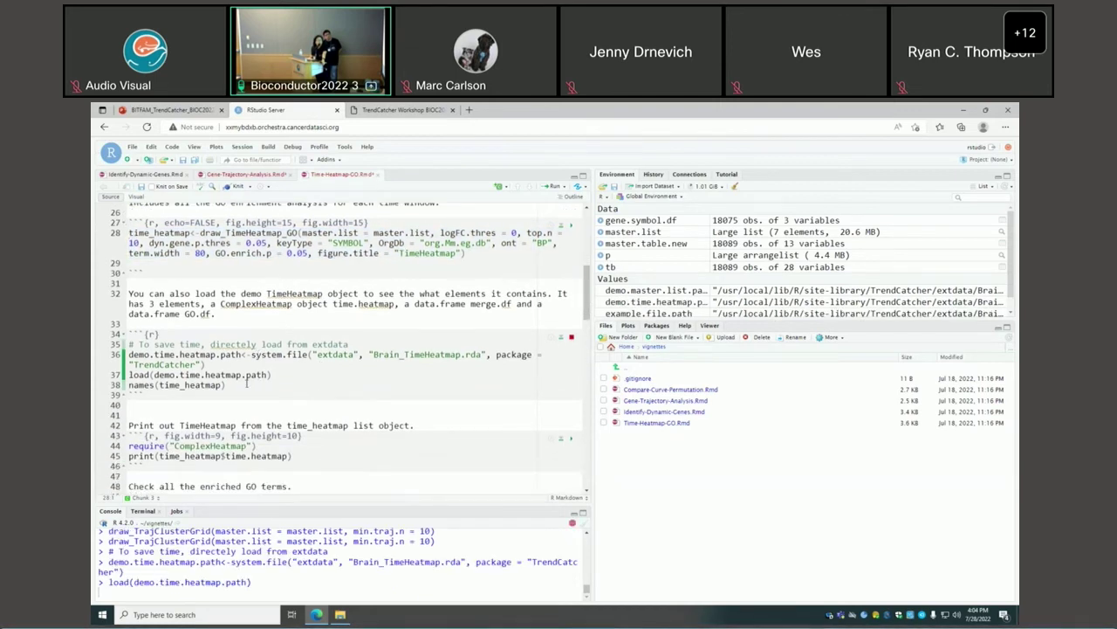
scroll(384, 329, "down", 1)
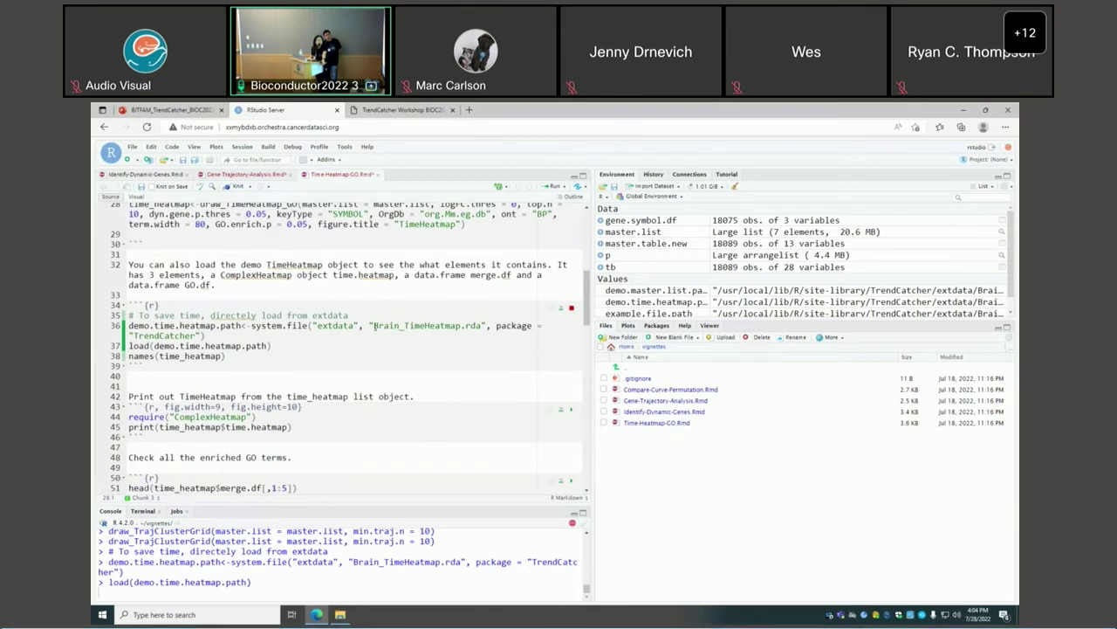
left_click_drag(374, 325, 482, 325)
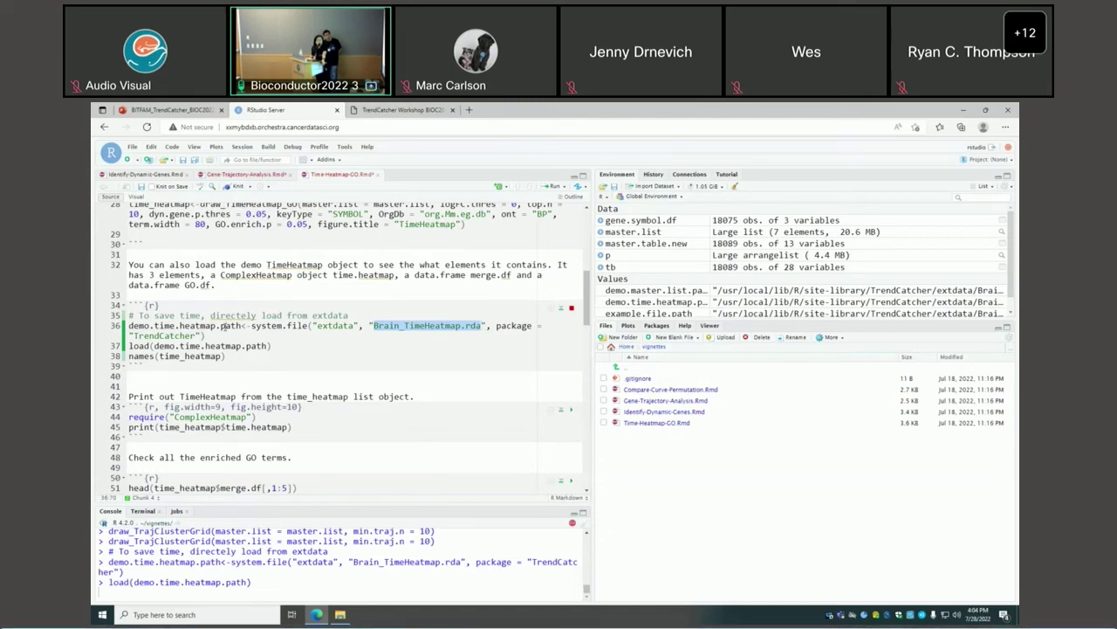
scroll(223, 326, "down", 1)
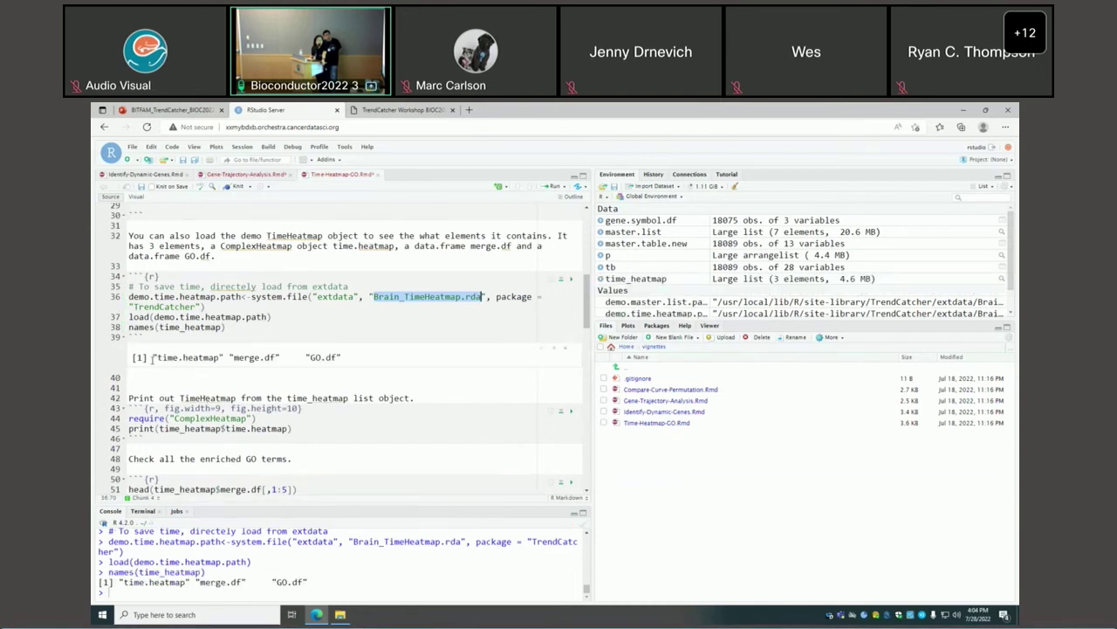
left_click_drag(152, 357, 346, 362)
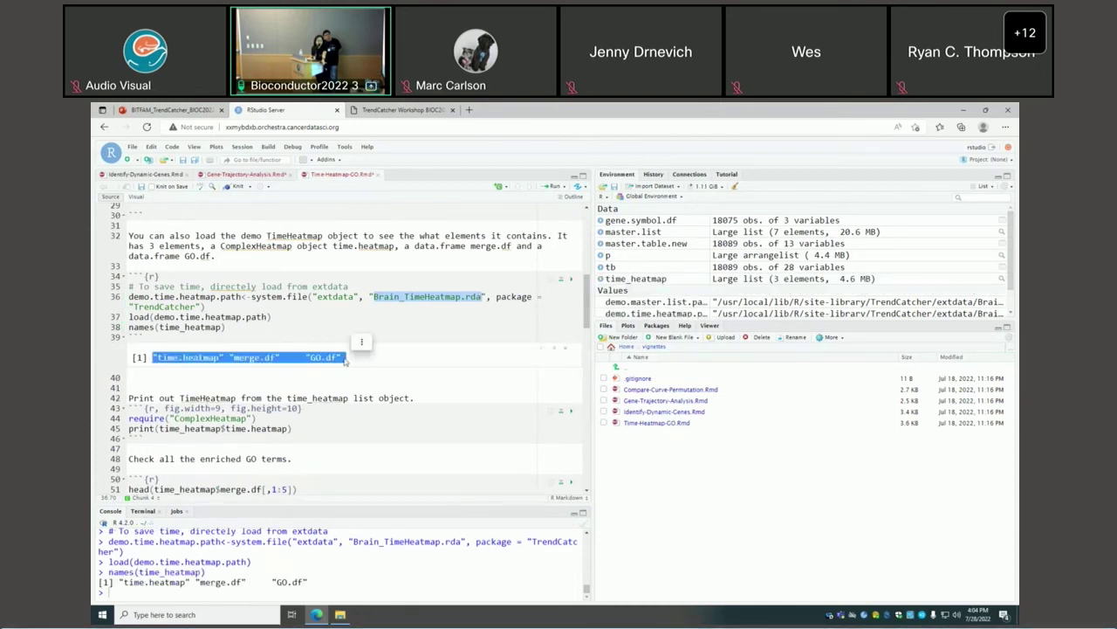
left_click(219, 357)
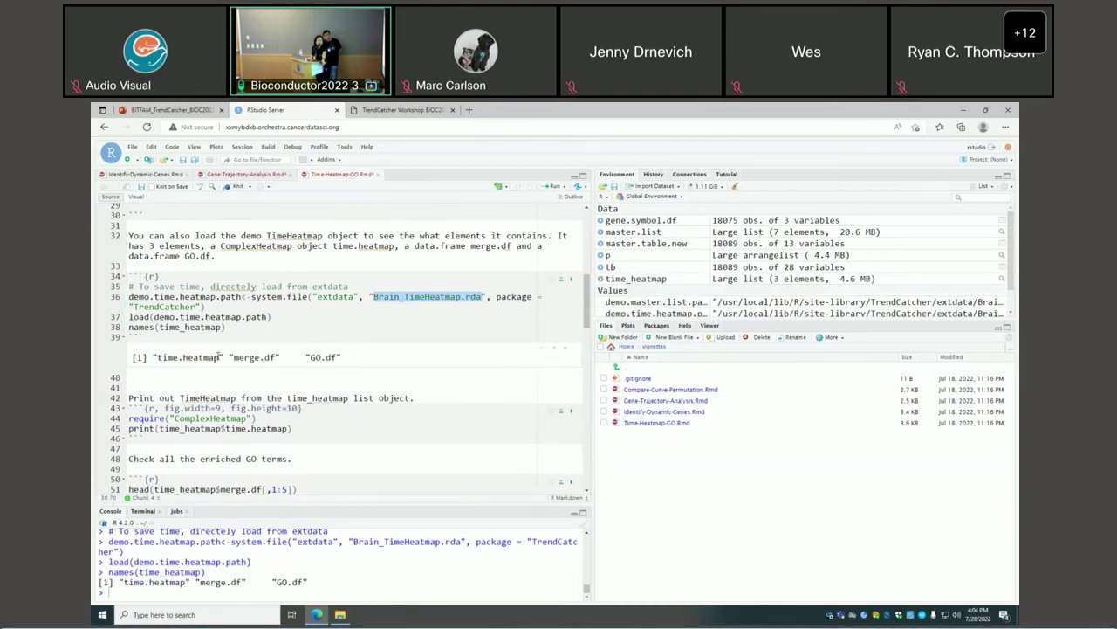
- Run the chunk that loads ComplexHeatmap and prints time_heatmap$time.heatmap, and review the GO terms in the TimeHeatmap
left_click(572, 418)
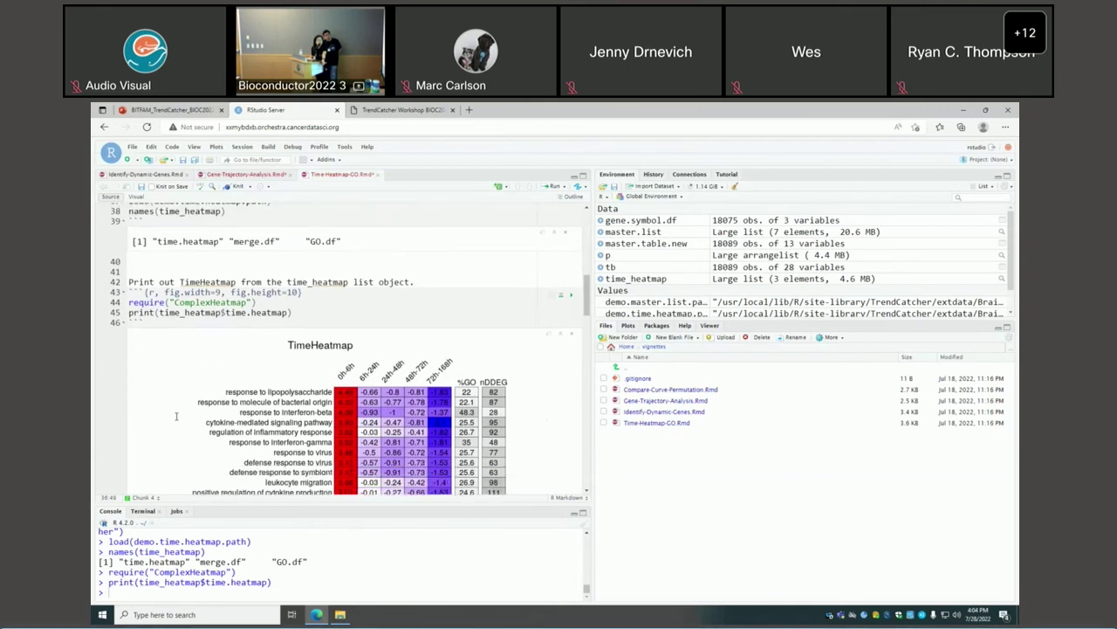
scroll(176, 417, "down", 3)
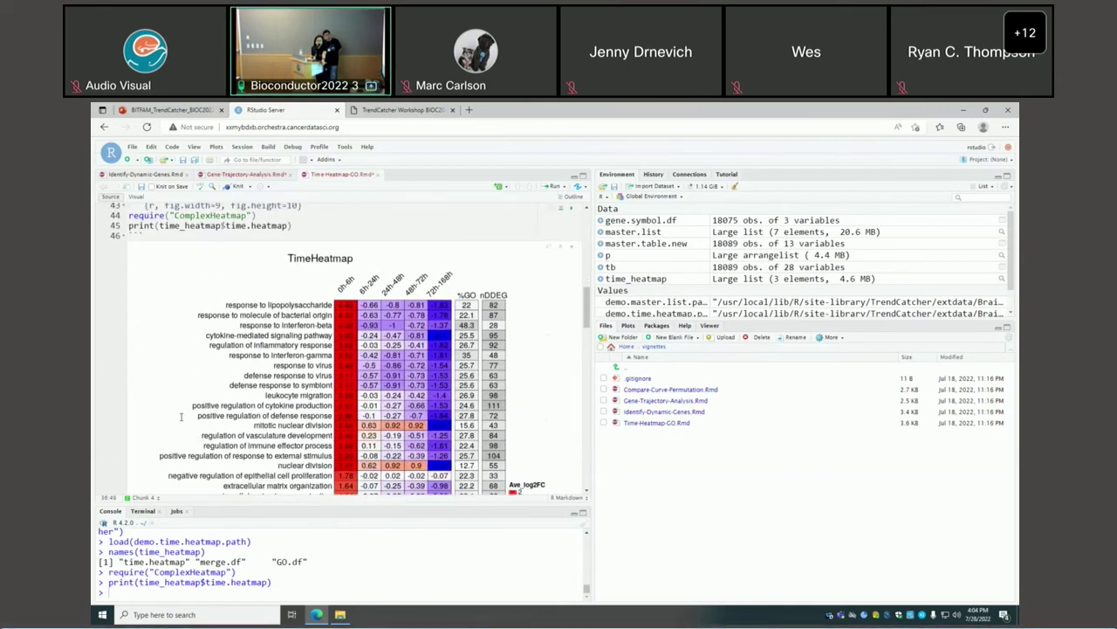
scroll(200, 420, "down", 1)
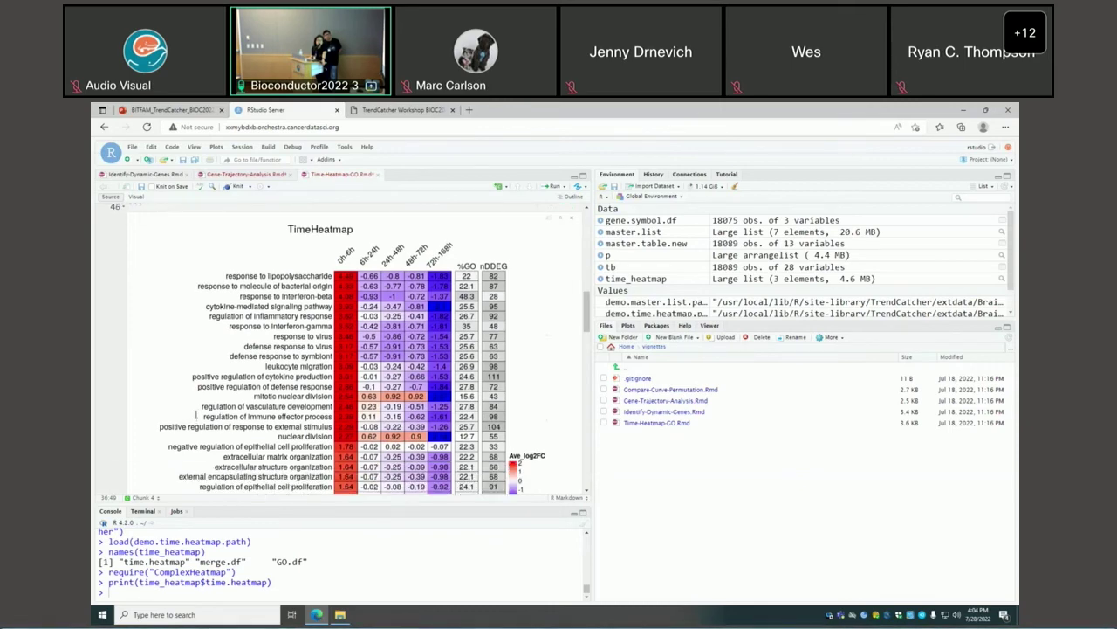
scroll(196, 413, "up", 2)
scroll(196, 414, "down", 5)
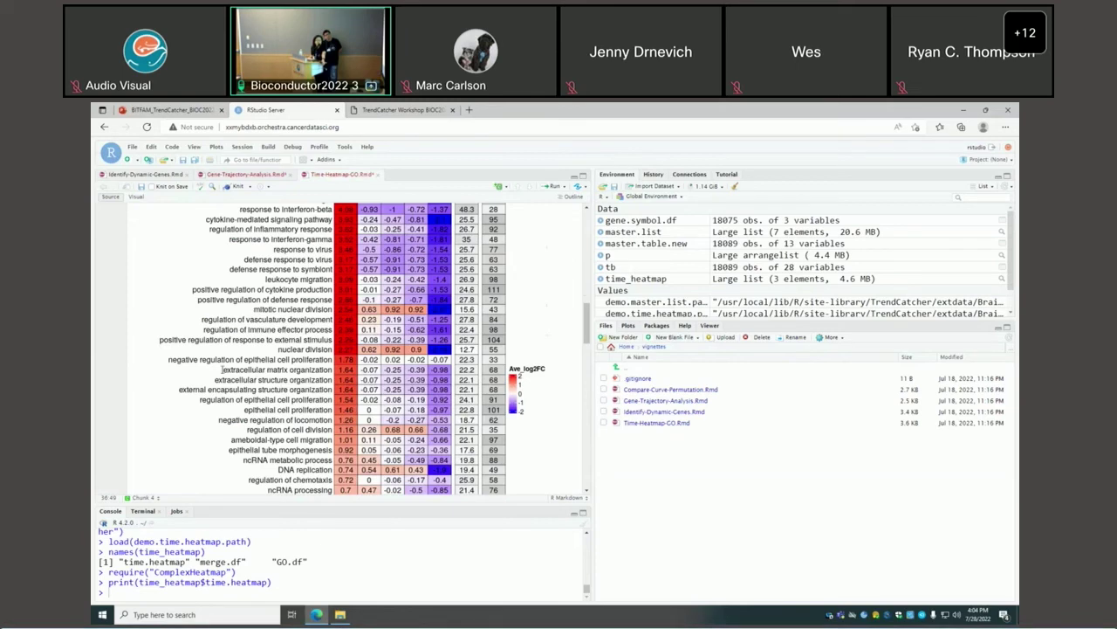
scroll(325, 367, "up", 3)
scroll(262, 401, "down", 2)
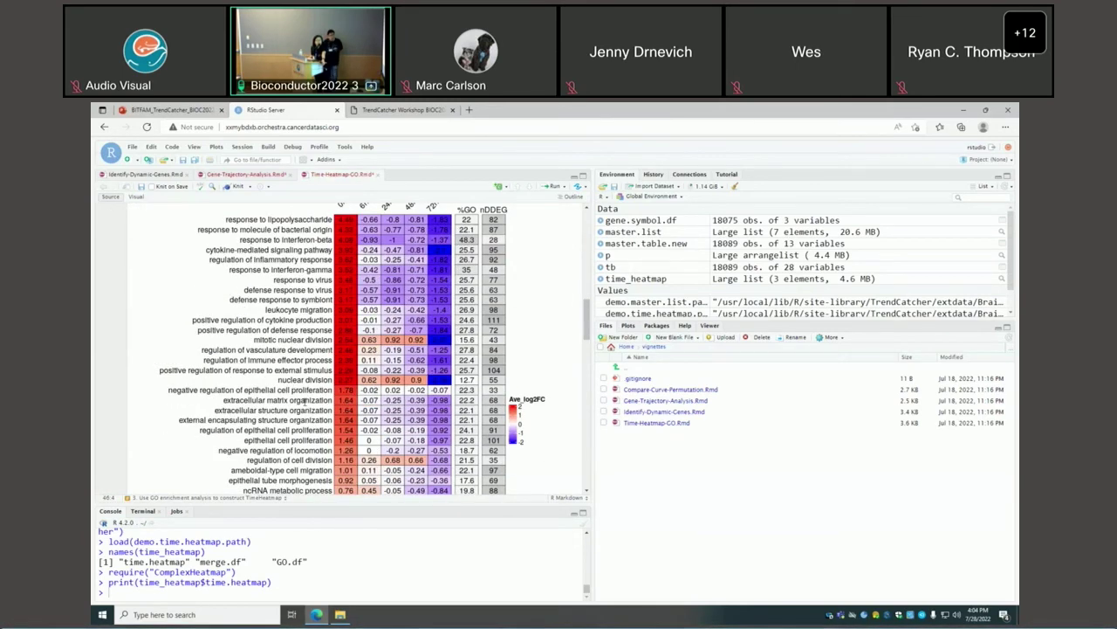
- Run the section 4 chunk that calls draw_TimeHeatmap_selGO with GO descriptions [1:5], and review the reduced TimeHeatmap
scroll(331, 407, "down", 1)
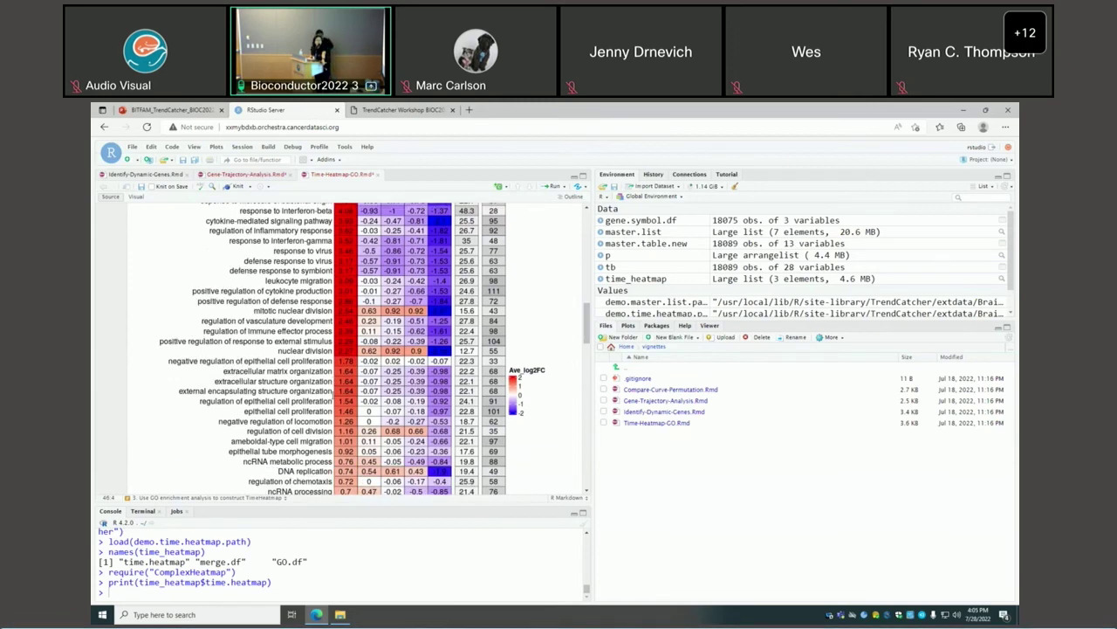
scroll(338, 399, "down", 10)
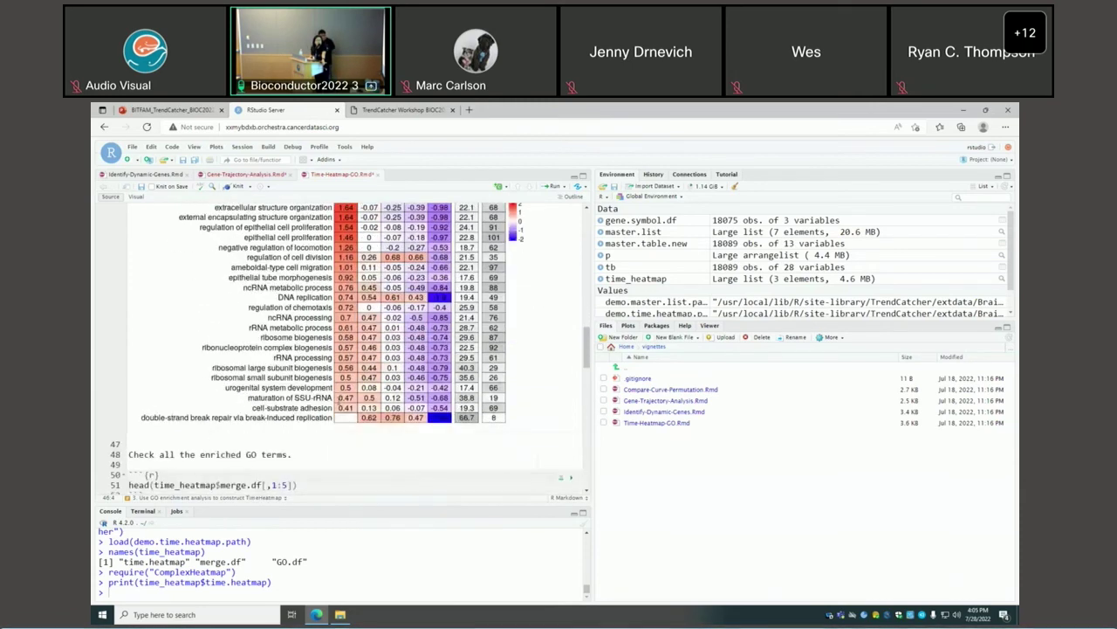
scroll(339, 399, "down", 2)
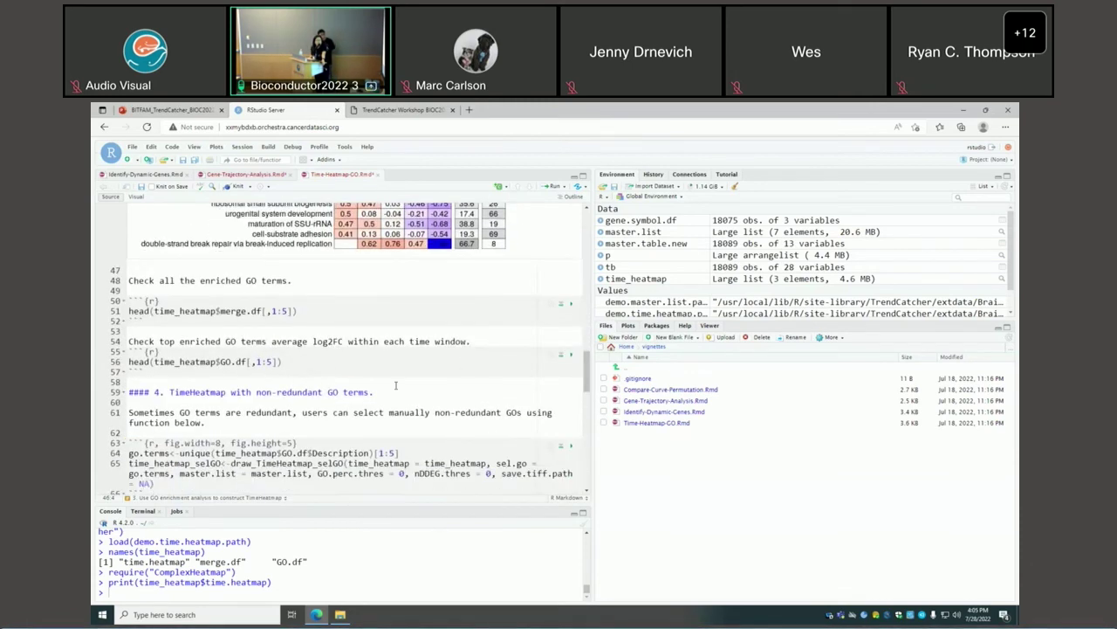
scroll(328, 402, "down", 2)
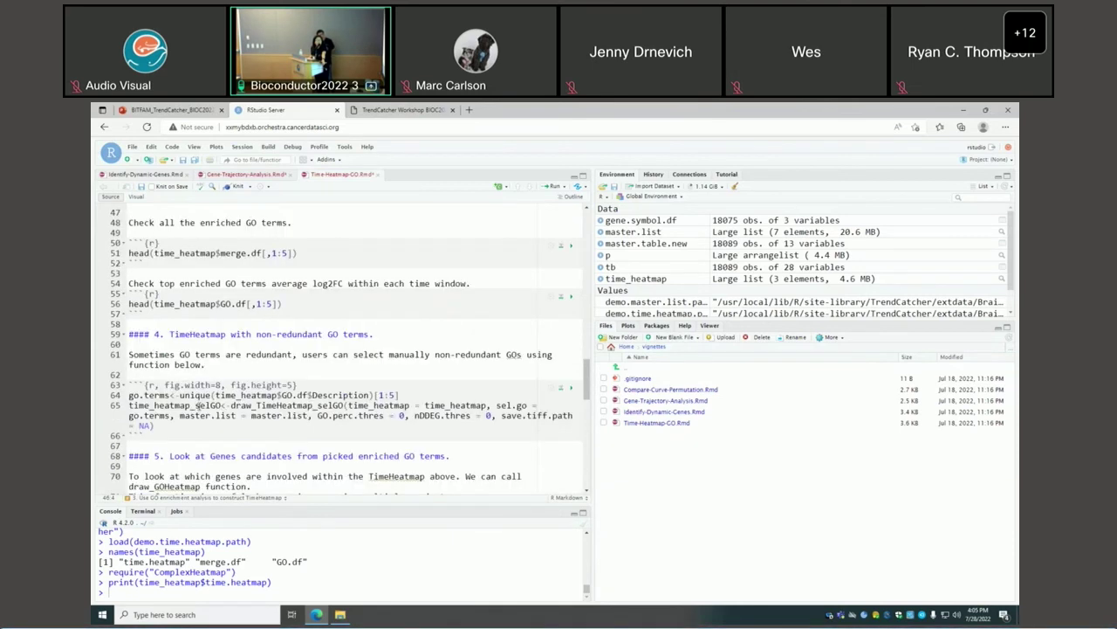
double_click(197, 405)
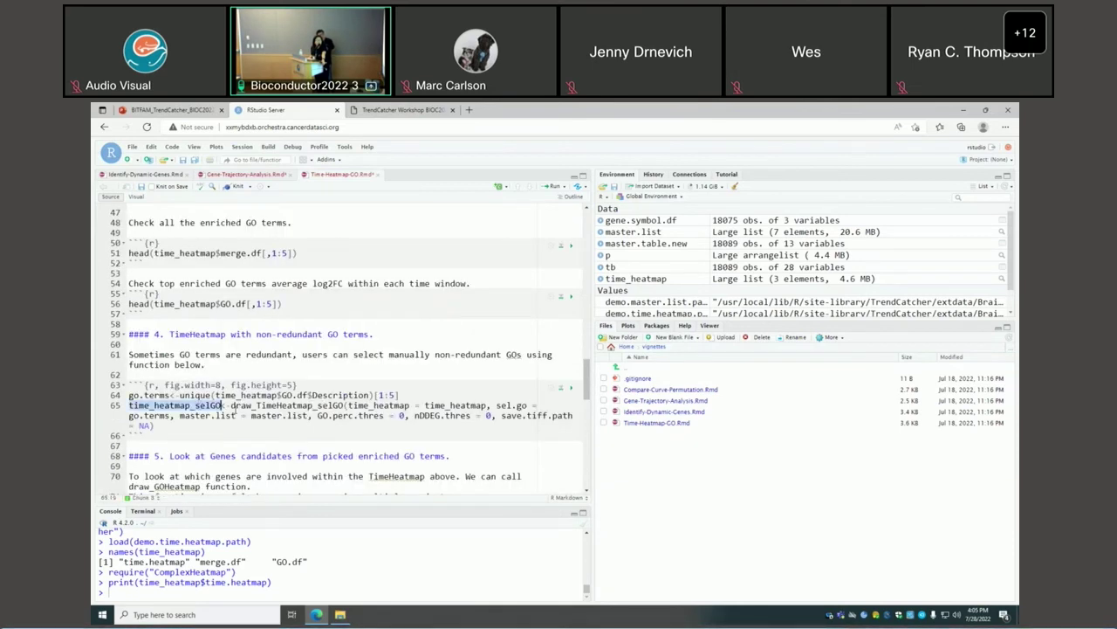
left_click_drag(225, 406, 266, 395)
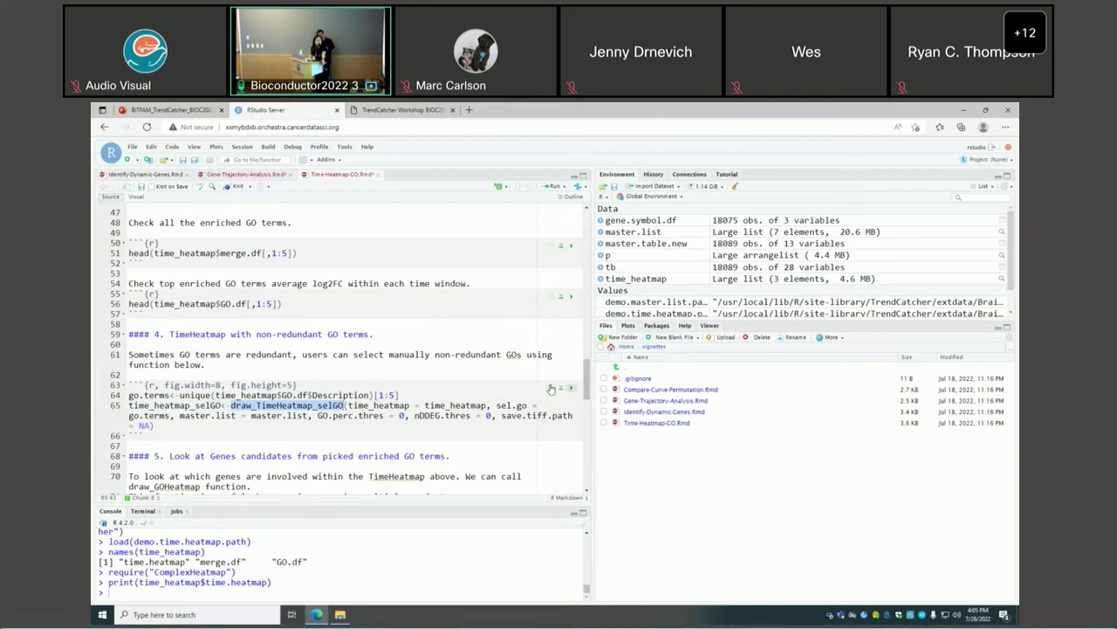
left_click(571, 388)
scroll(323, 311, "down", 4)
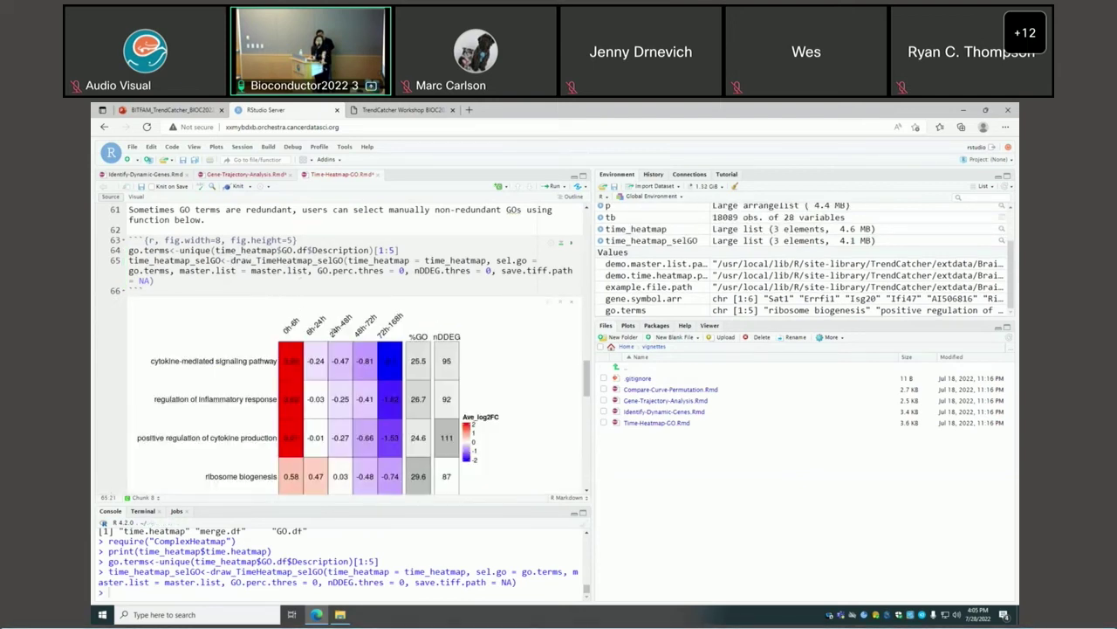
scroll(290, 333, "down", 2)
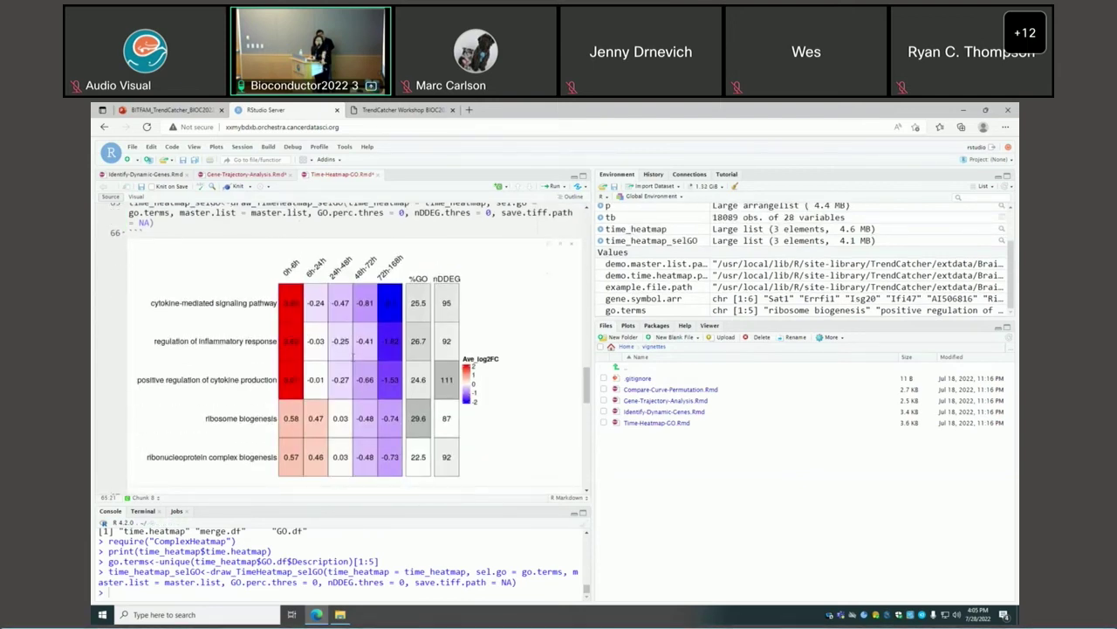
- Run the section 5 chunk that calls draw_GOHeatmap on the picked GO terms with time.window = "0h-6h" and logFC.thres = 5
scroll(332, 349, "down", 8)
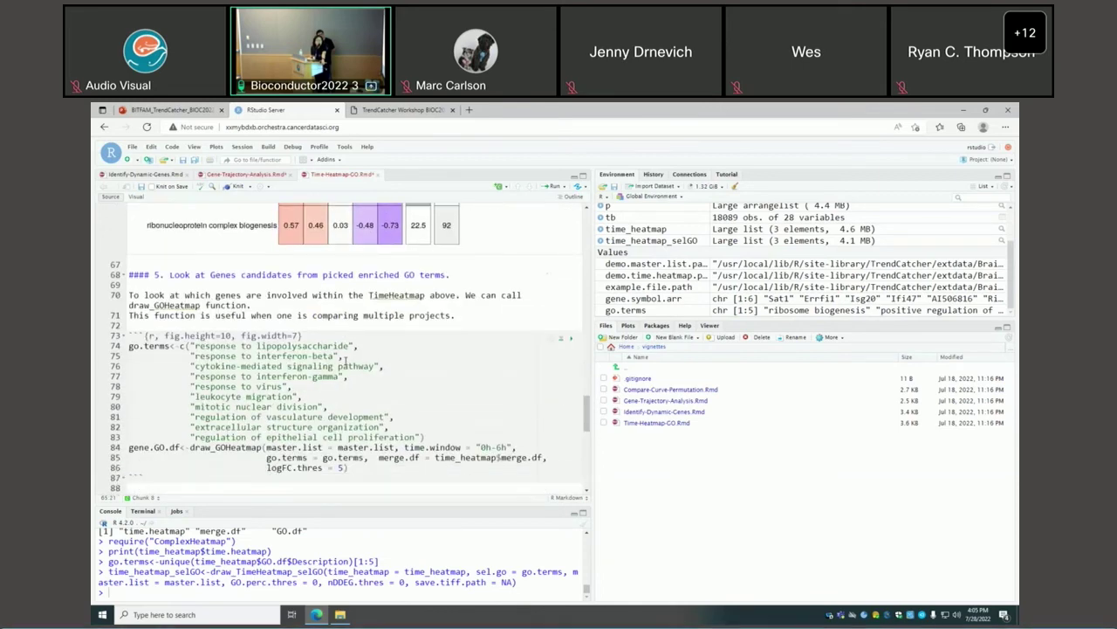
scroll(345, 361, "down", 1)
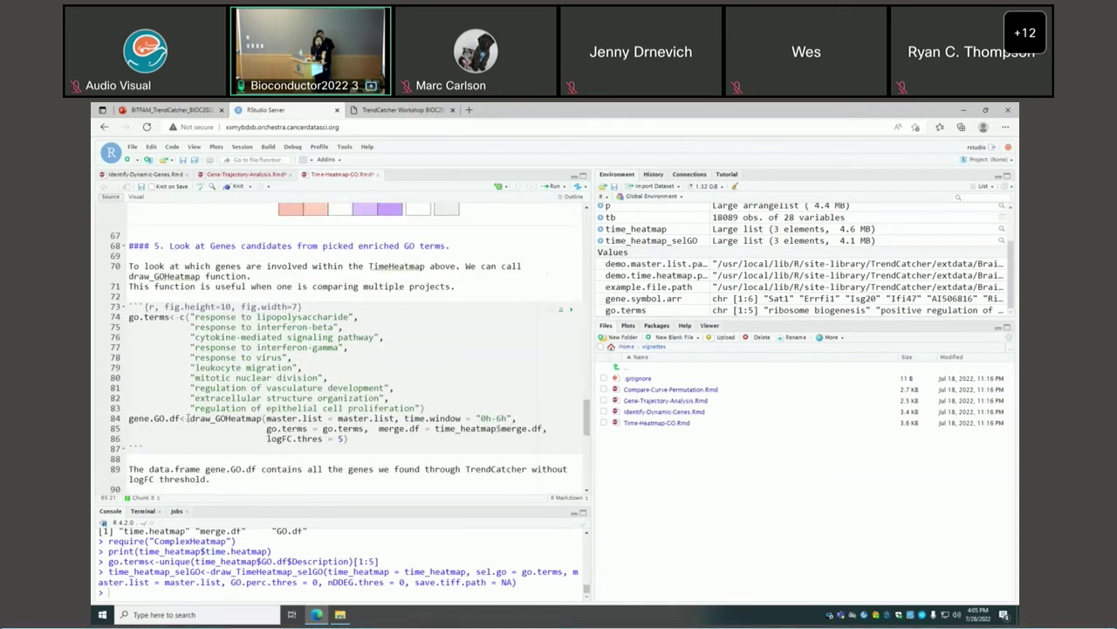
left_click_drag(199, 418, 262, 418)
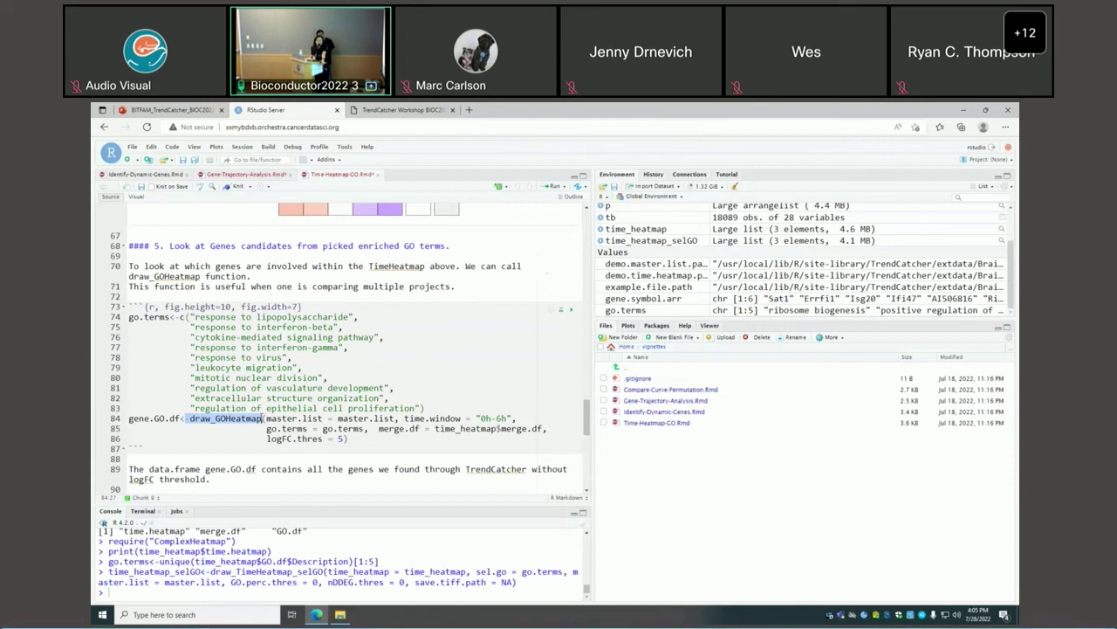
mouse_move(232, 424)
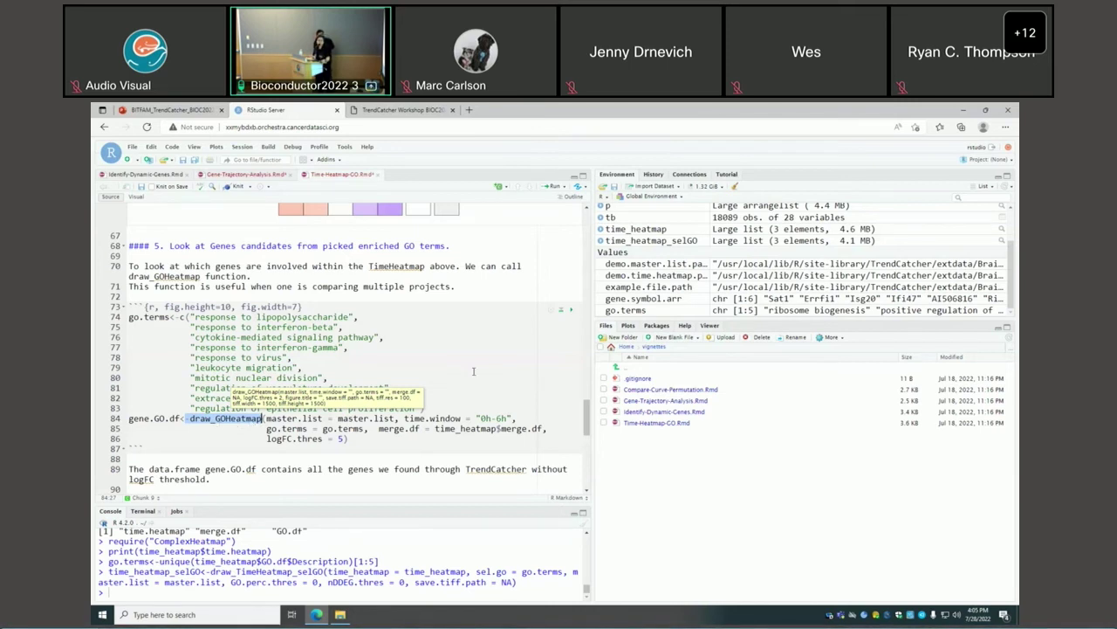
left_click(572, 310)
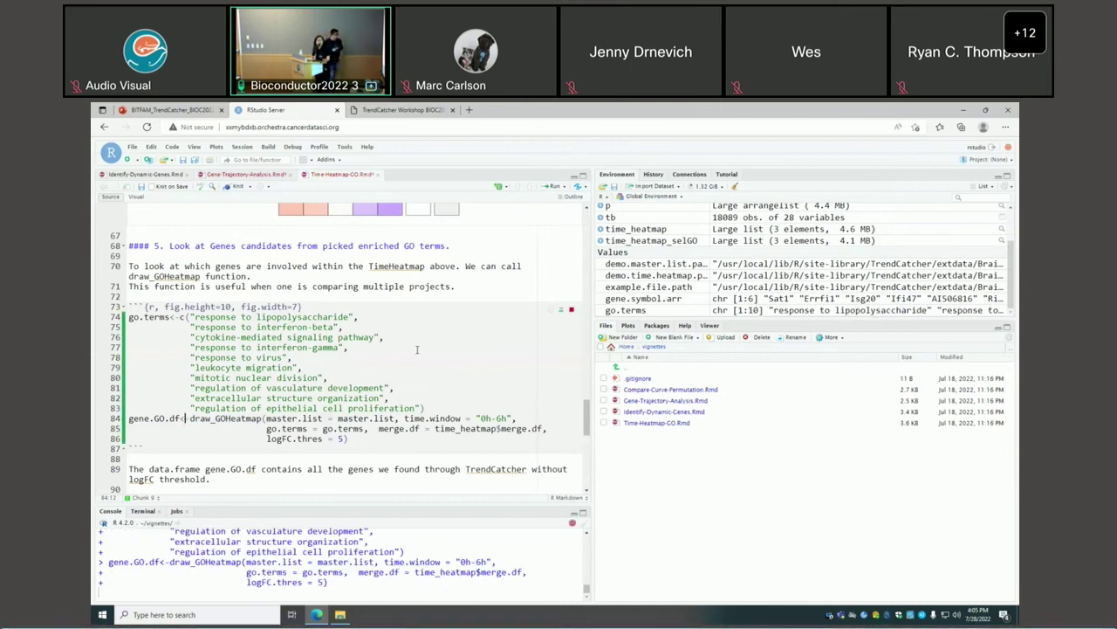
- Examine the draw_GOHeatmap call, its list of GO terms and the column descriptions of the gene.GO.df data frame
scroll(189, 389, "down", 1)
left_click_drag(189, 389, 263, 389)
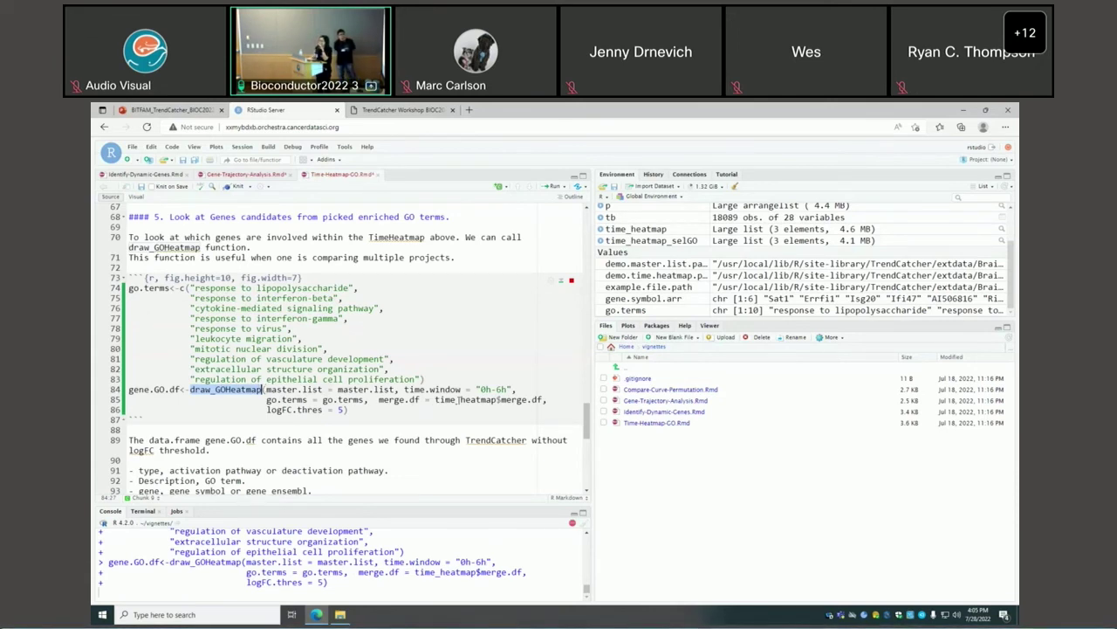
scroll(198, 316, "down", 3)
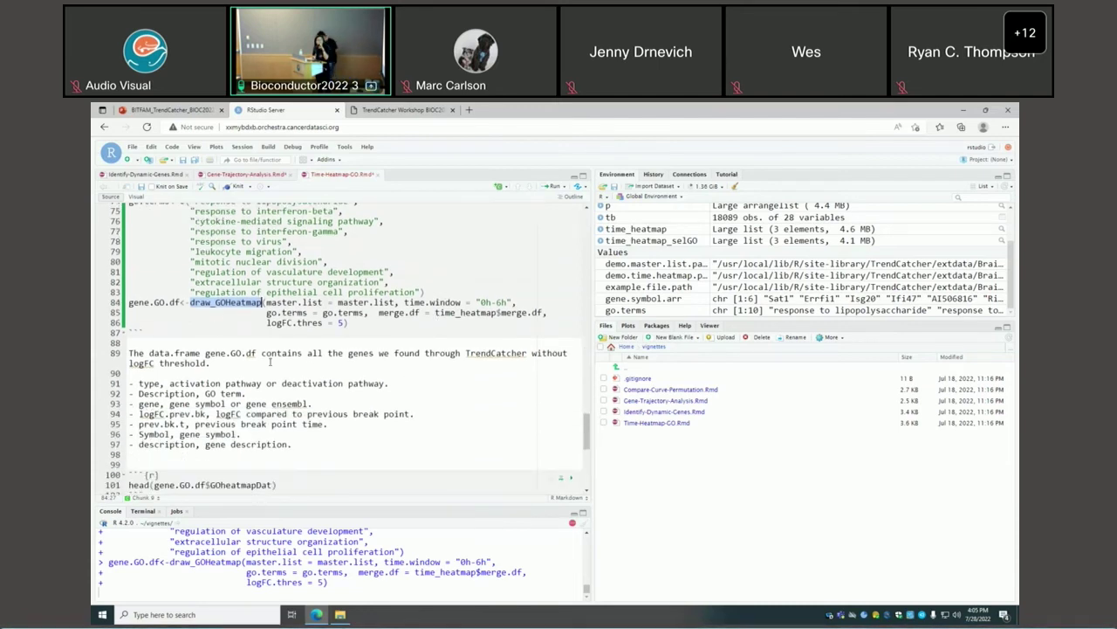
scroll(270, 361, "up", 1)
scroll(262, 358, "down", 3)
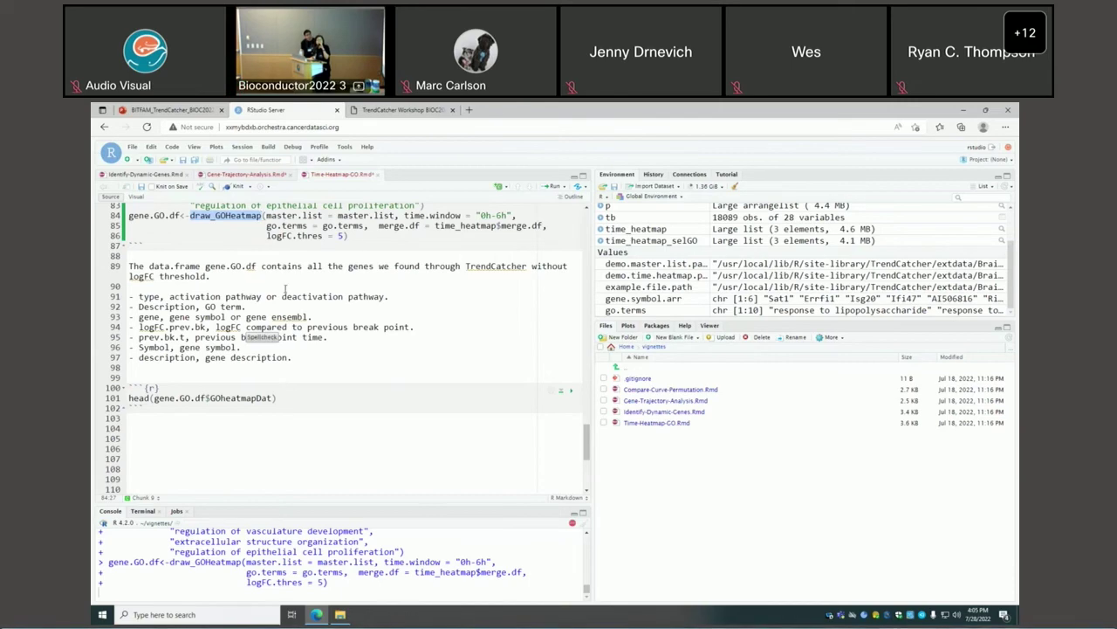
scroll(251, 313, "up", 4)
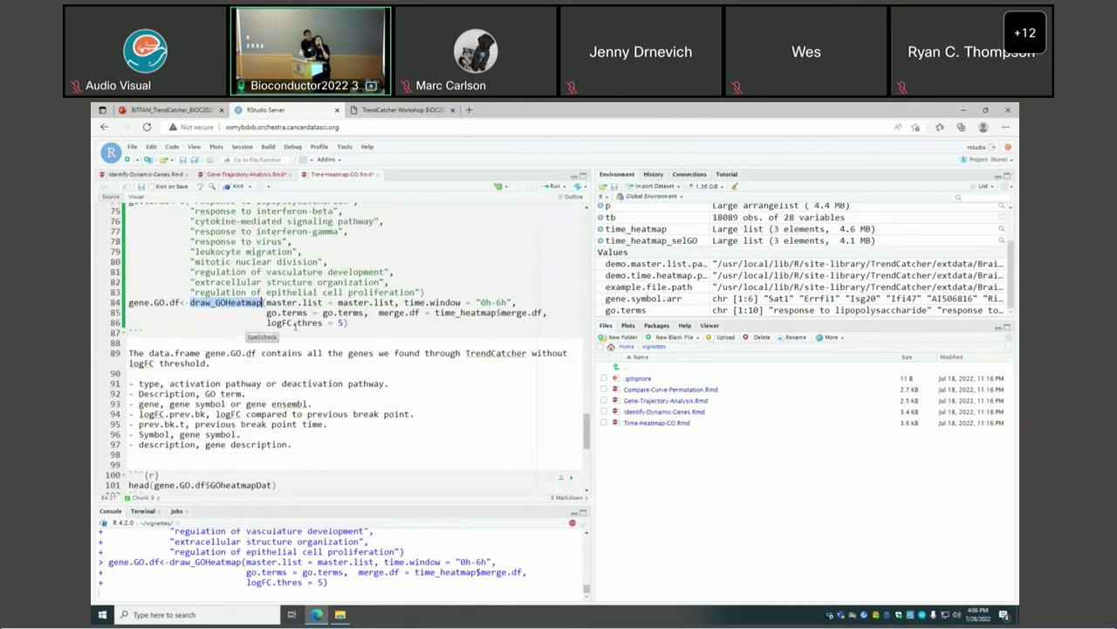
scroll(295, 329, "up", 1)
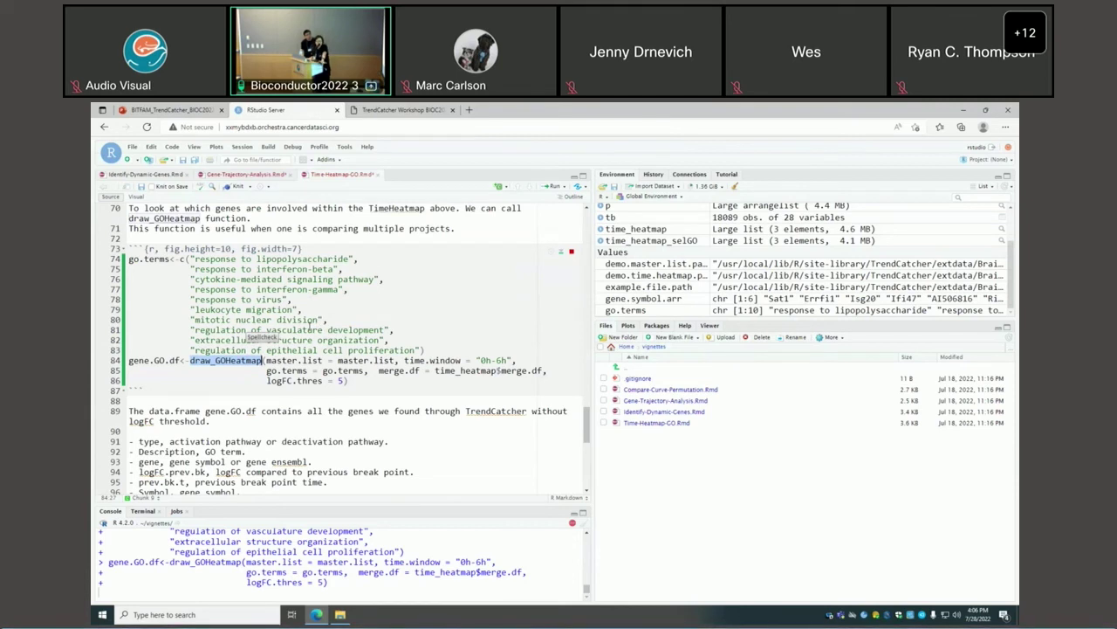
key("shift+Right")
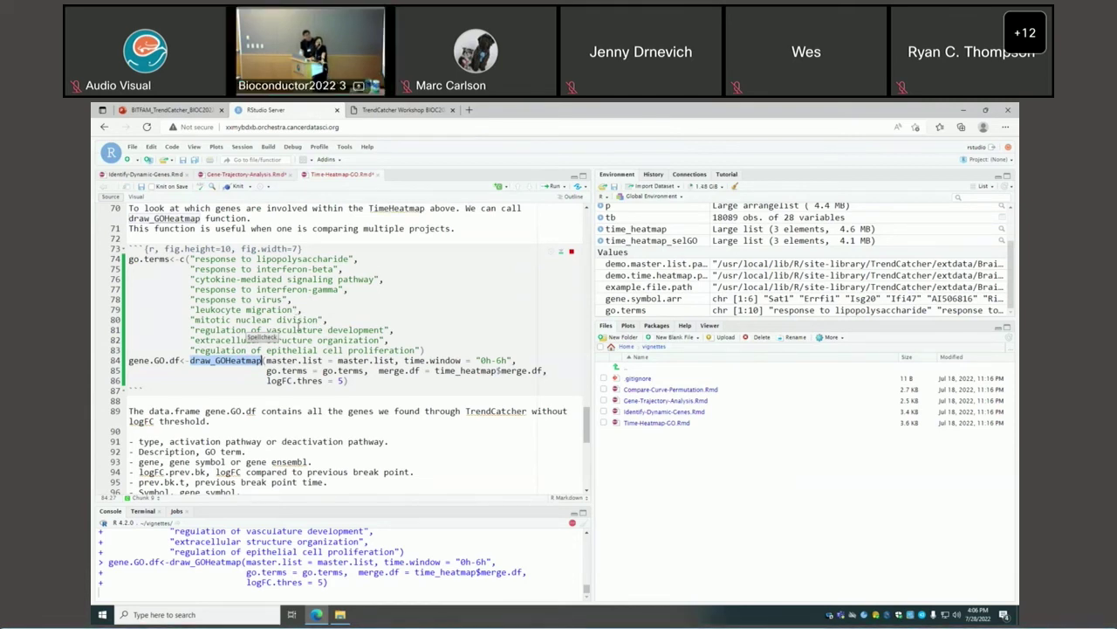
scroll(296, 332, "up", 1)
scroll(296, 331, "down", 2)
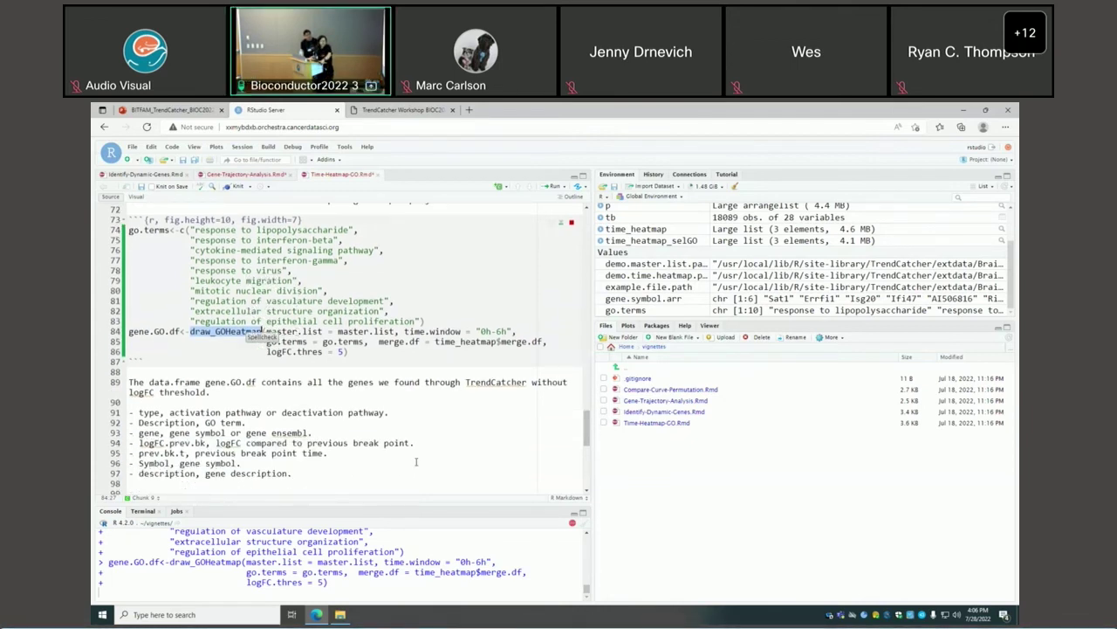
- Enlarge the source area by shrinking the console, and examine the 0h-6h gene heatmap through its last gene row
left_click_drag(383, 504, 384, 482)
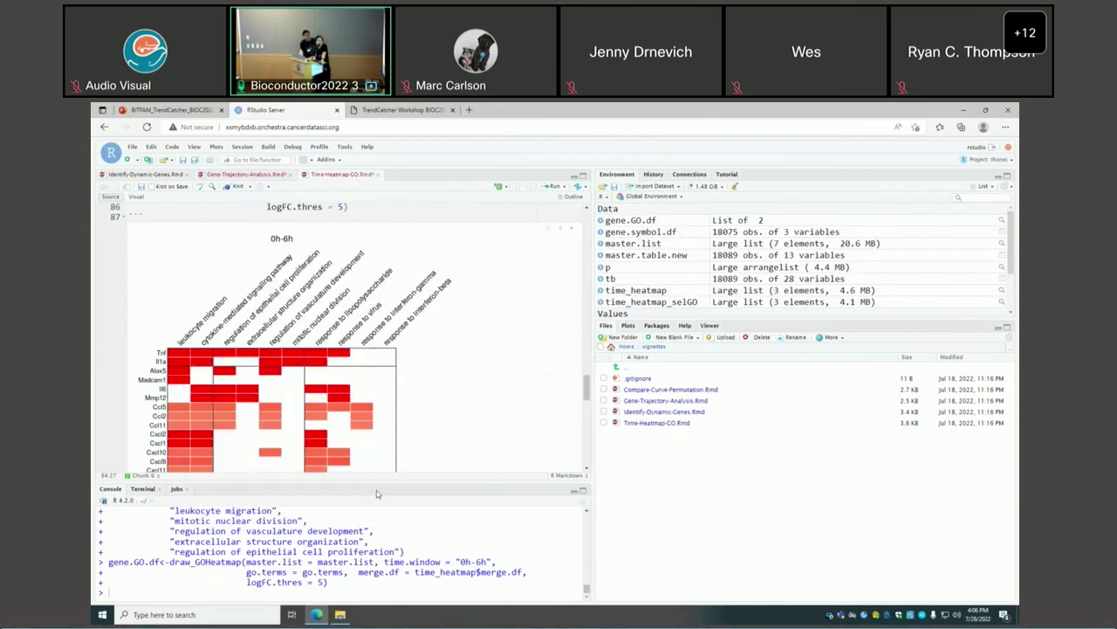
left_click_drag(369, 481, 377, 517)
scroll(161, 333, "down", 1)
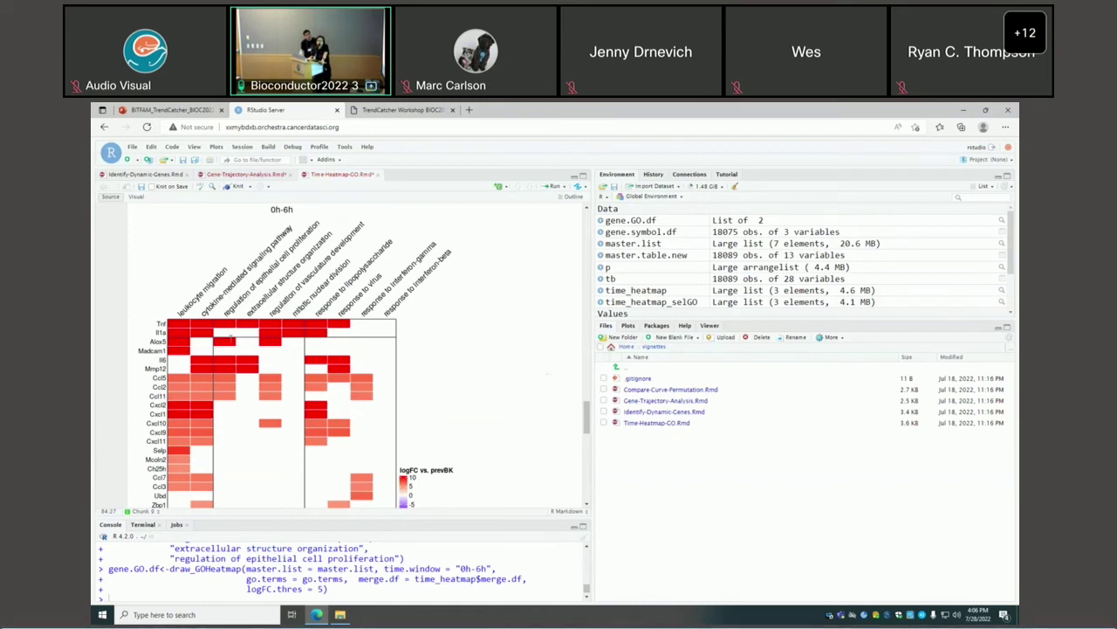
scroll(231, 338, "down", 1)
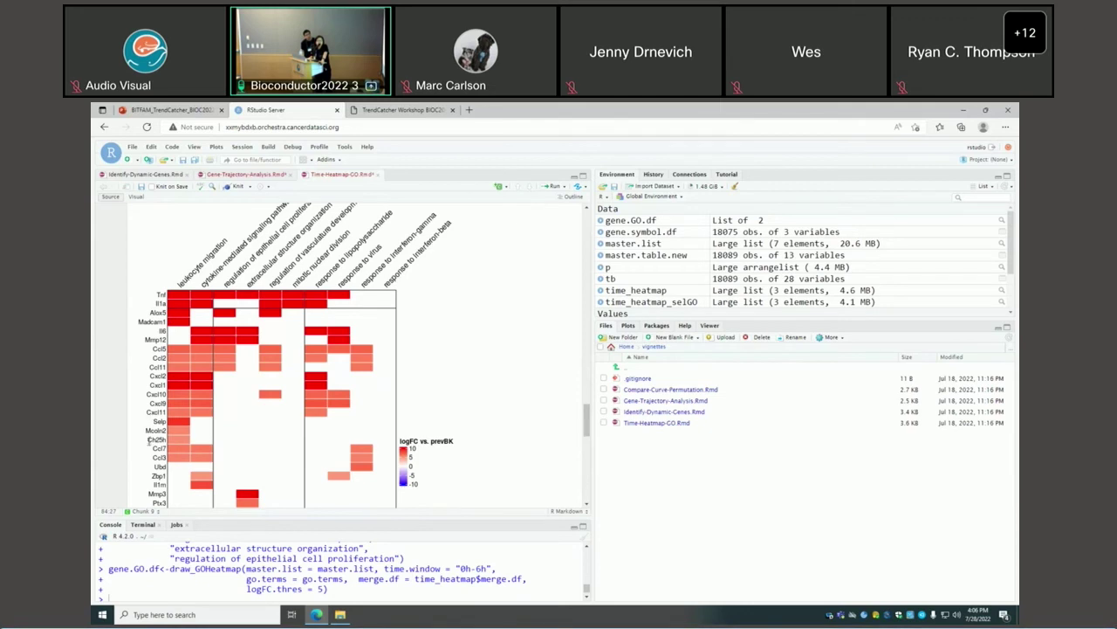
scroll(150, 440, "down", 1)
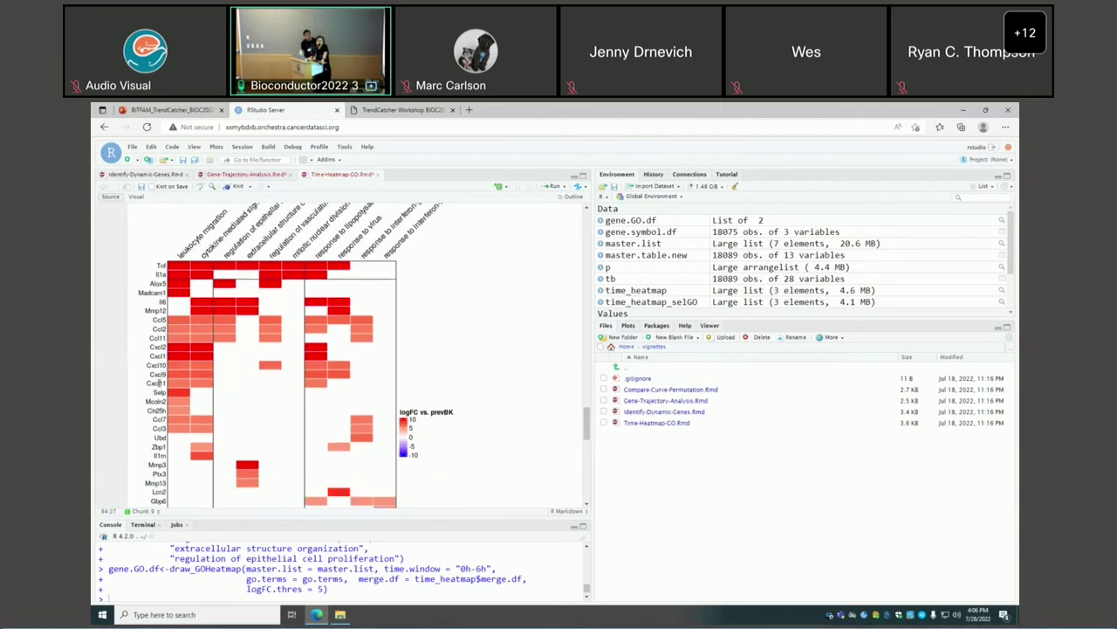
scroll(155, 365, "down", 3)
scroll(470, 356, "down", 2)
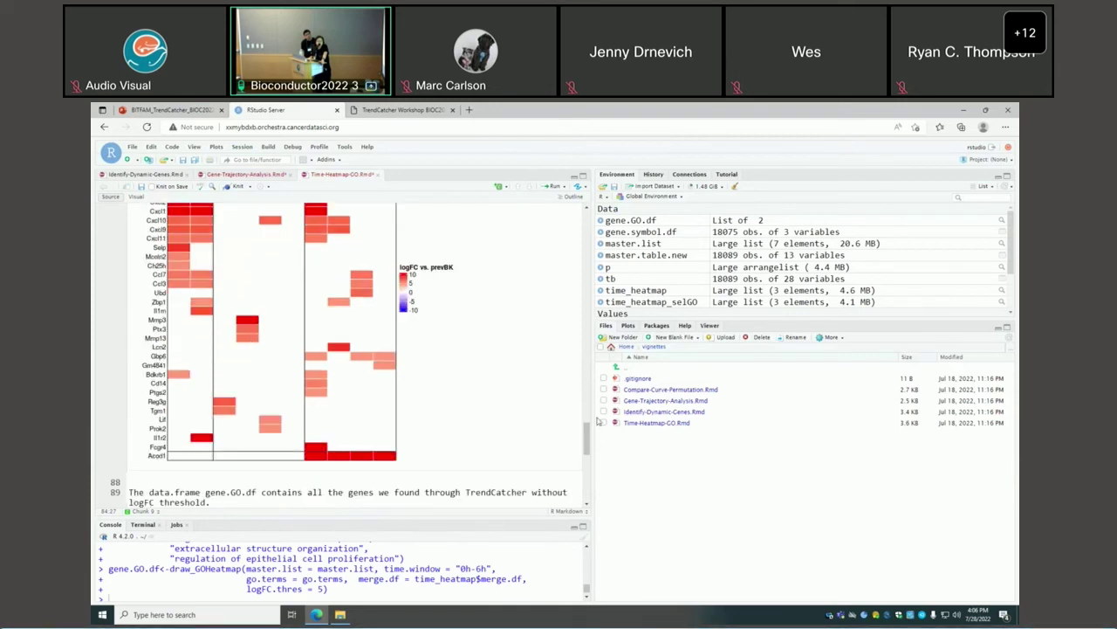
- Open Compare-Curve-Permutation.Rmd and run the chunk that loads MasterListSevere.rda, MasterListModerate.rda and htSevere.rda
left_click(680, 390)
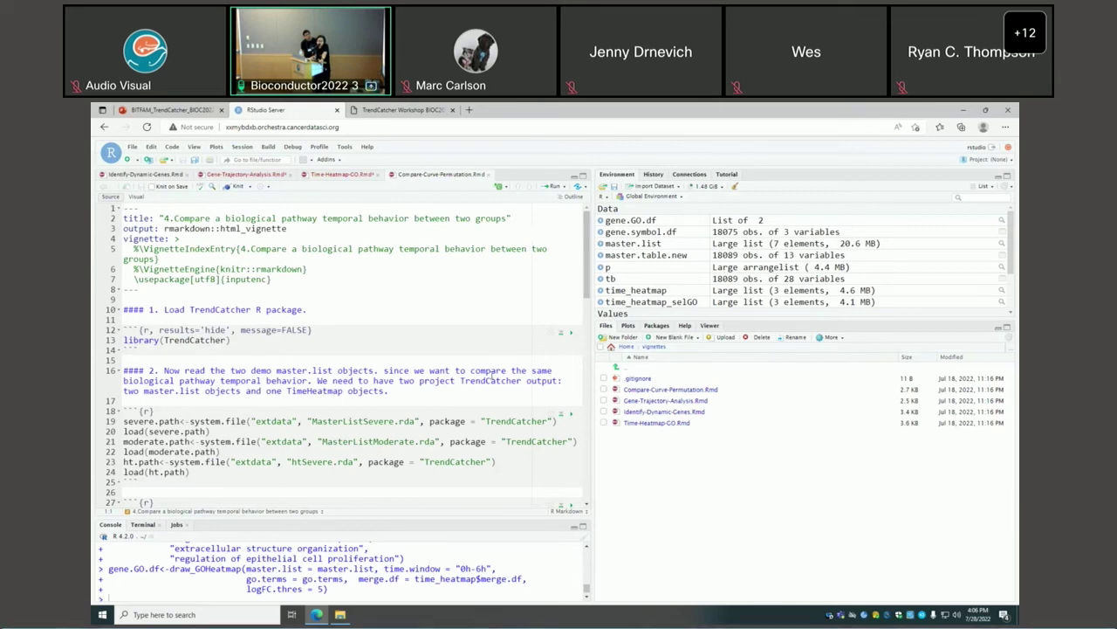
scroll(507, 379, "down", 1)
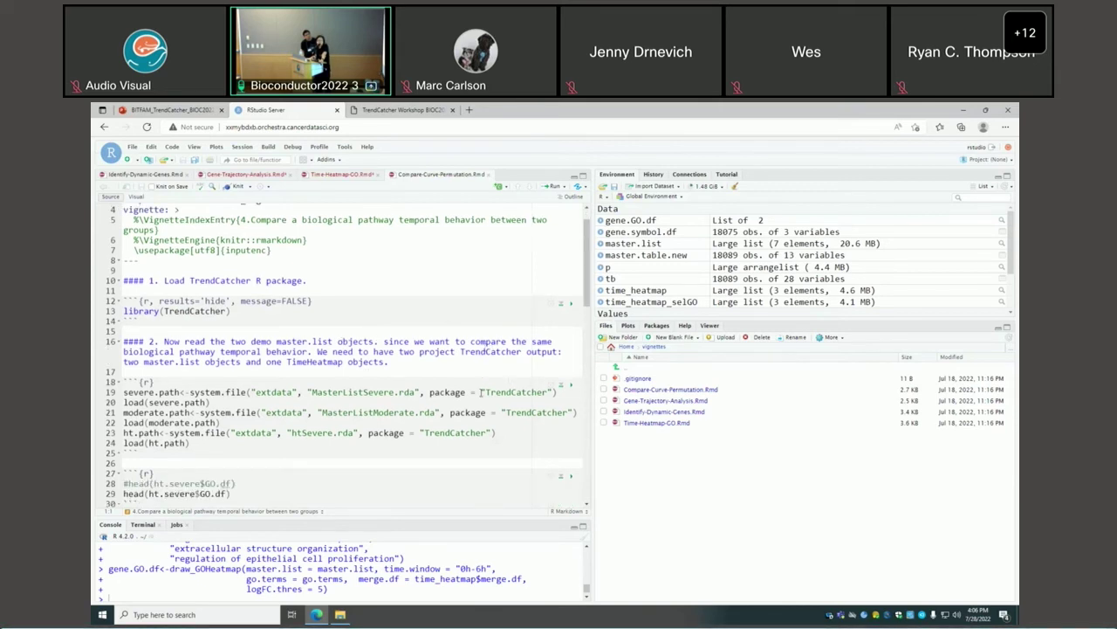
left_click(571, 384)
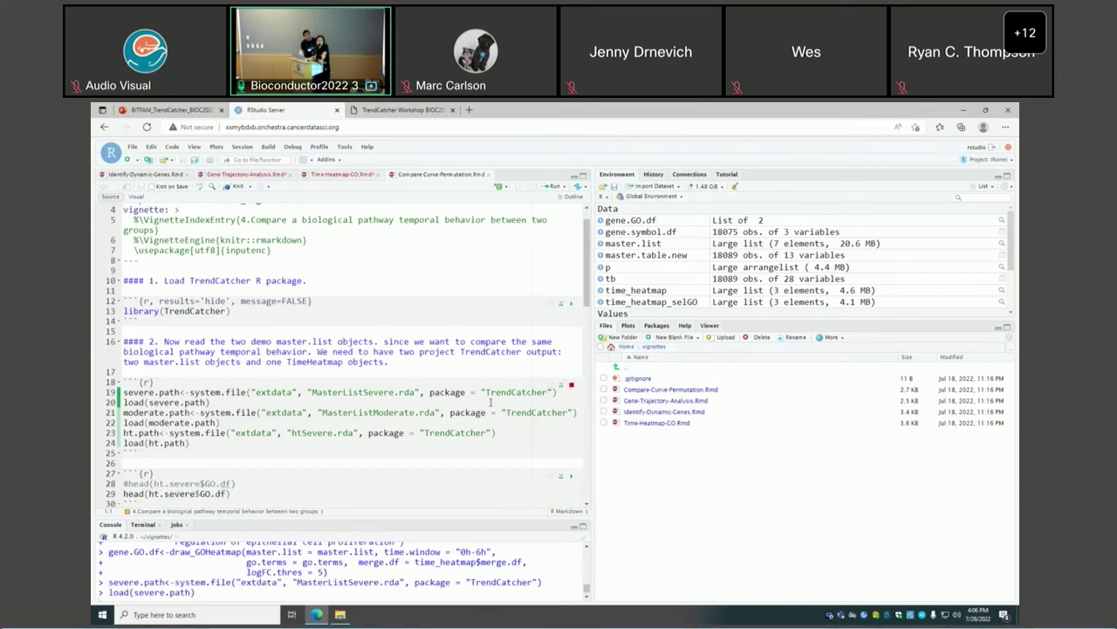
scroll(488, 399, "down", 2)
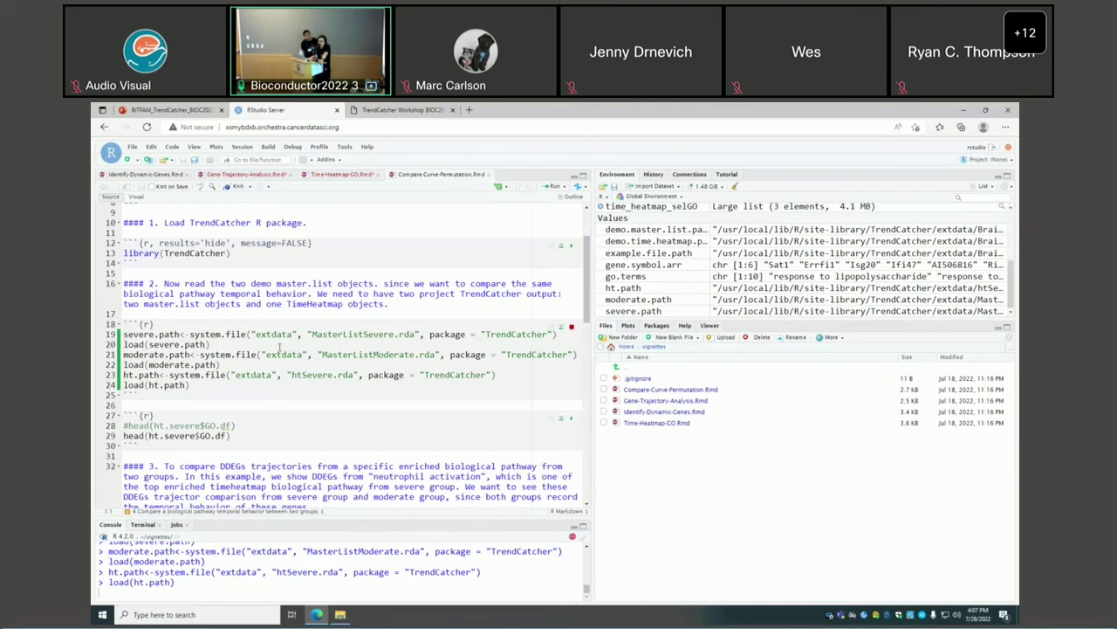
- Examine the loading chunk, the "neutrophil activation" comparison section, and the draw_CurveComp and draw_CurveComp_Perm calls
scroll(224, 335, "down", 1)
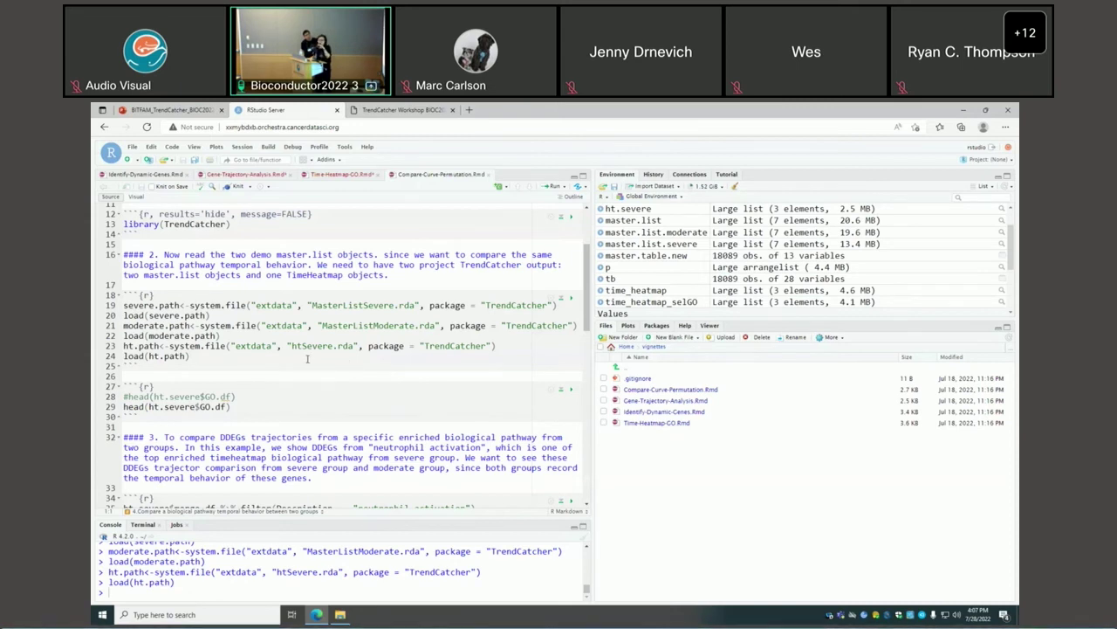
scroll(323, 369, "down", 1)
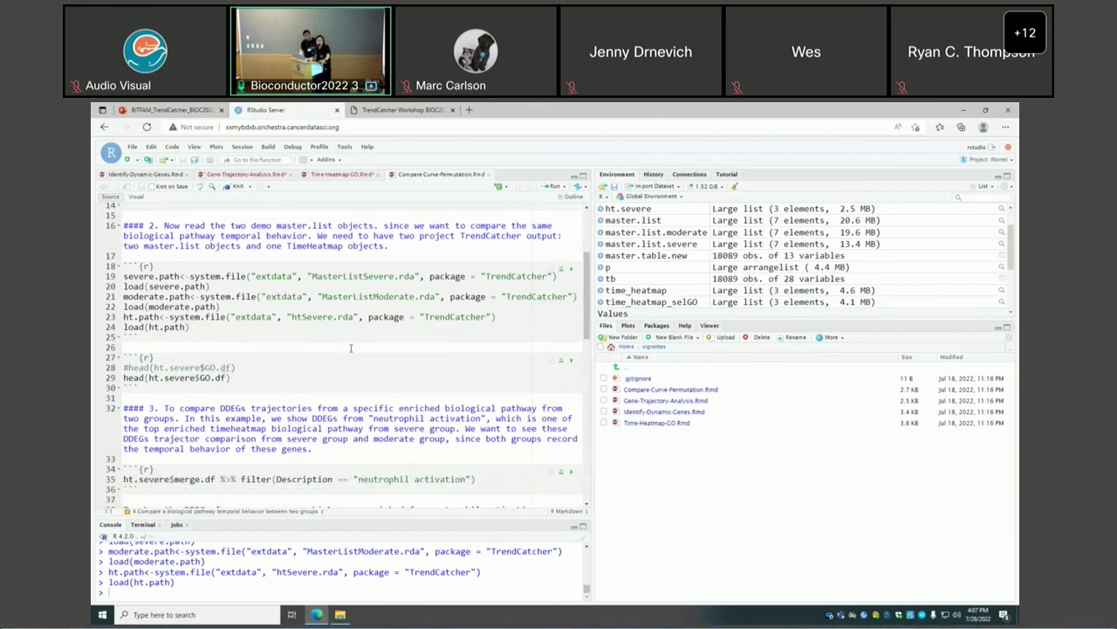
scroll(351, 347, "up", 2)
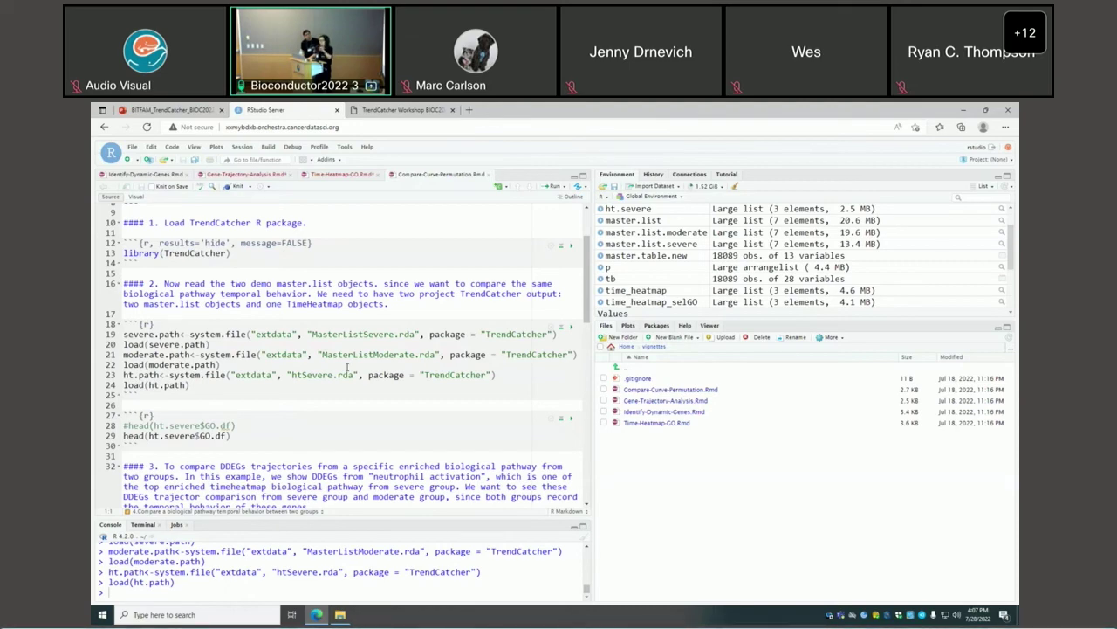
scroll(349, 366, "down", 1)
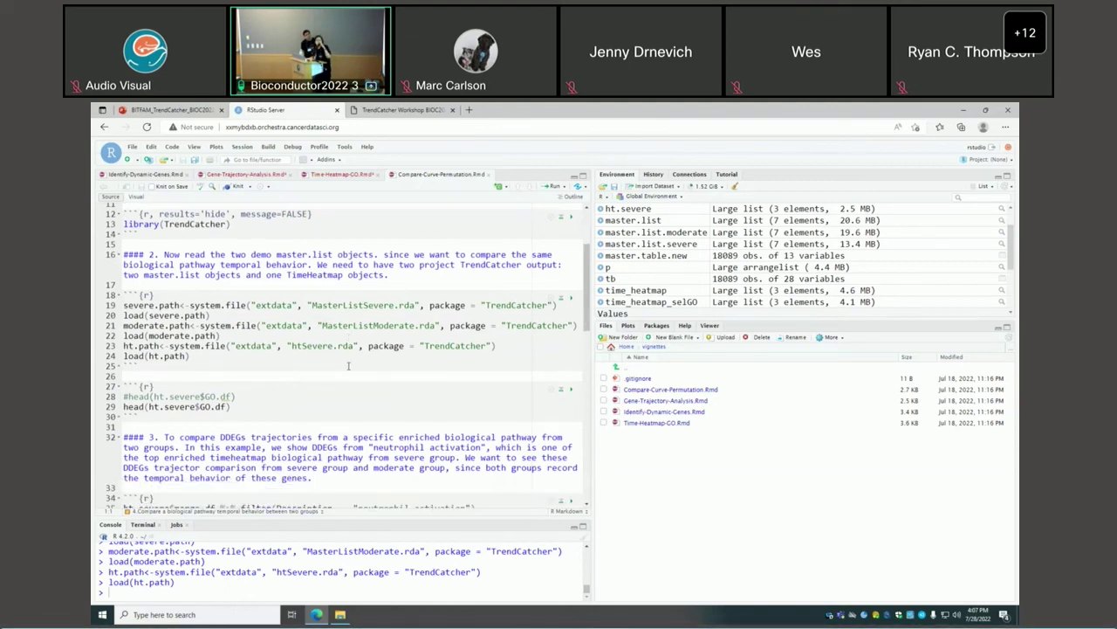
scroll(348, 366, "down", 8)
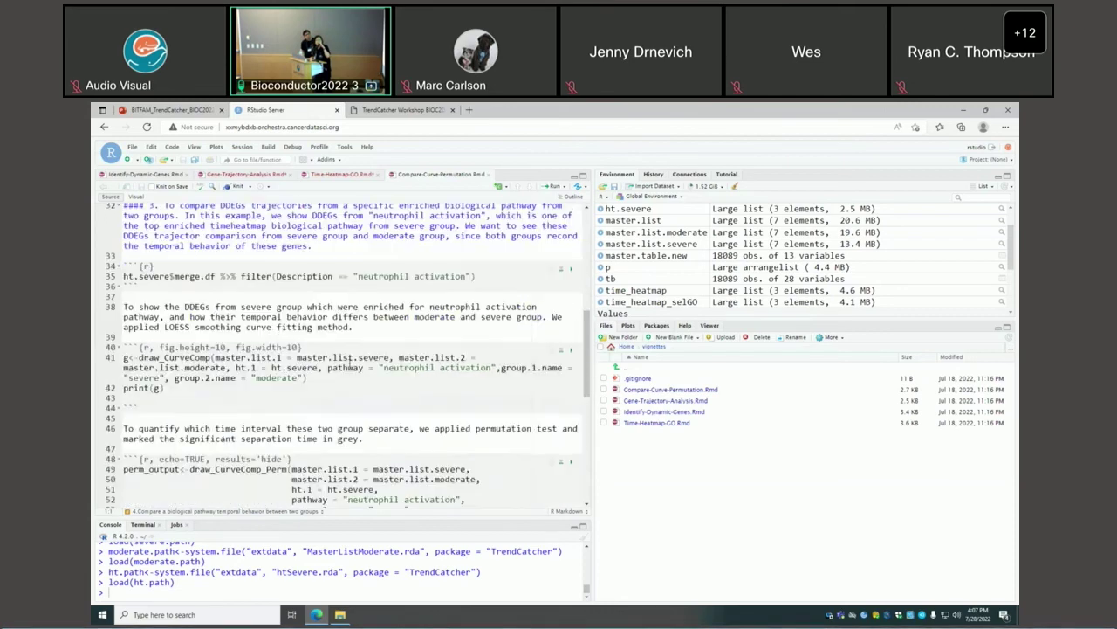
scroll(348, 368, "down", 3)
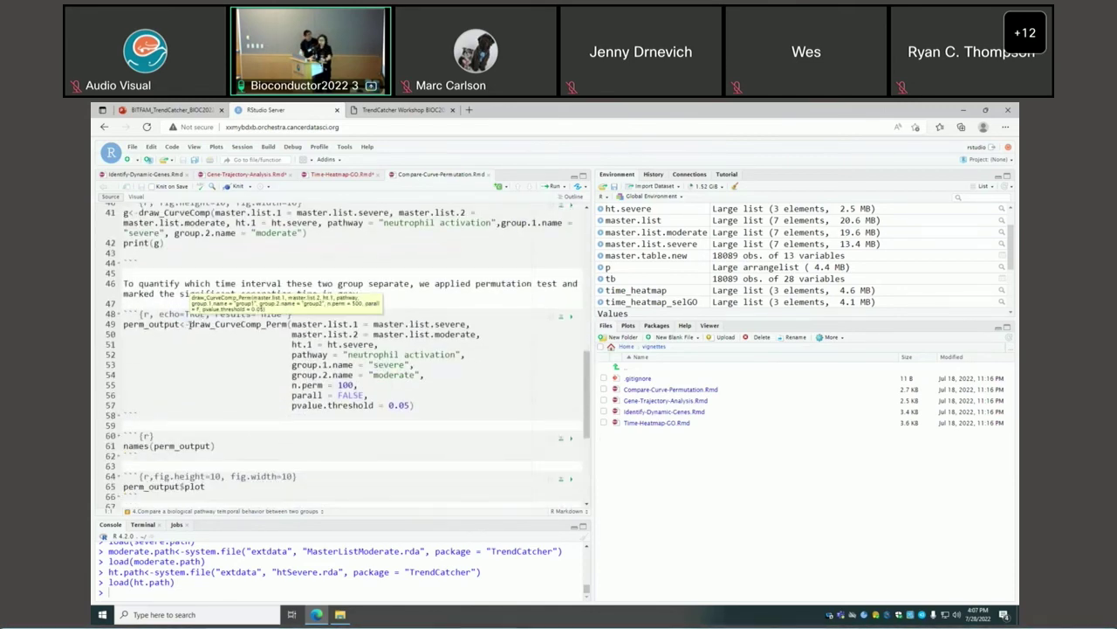
- Run the draw_CurveComp_Perm chunk comparing "neutrophil activation" between severe and moderate groups with 100 permutations and a 0.05 p-value threshold
left_click_drag(189, 323, 288, 325)
left_click(211, 331)
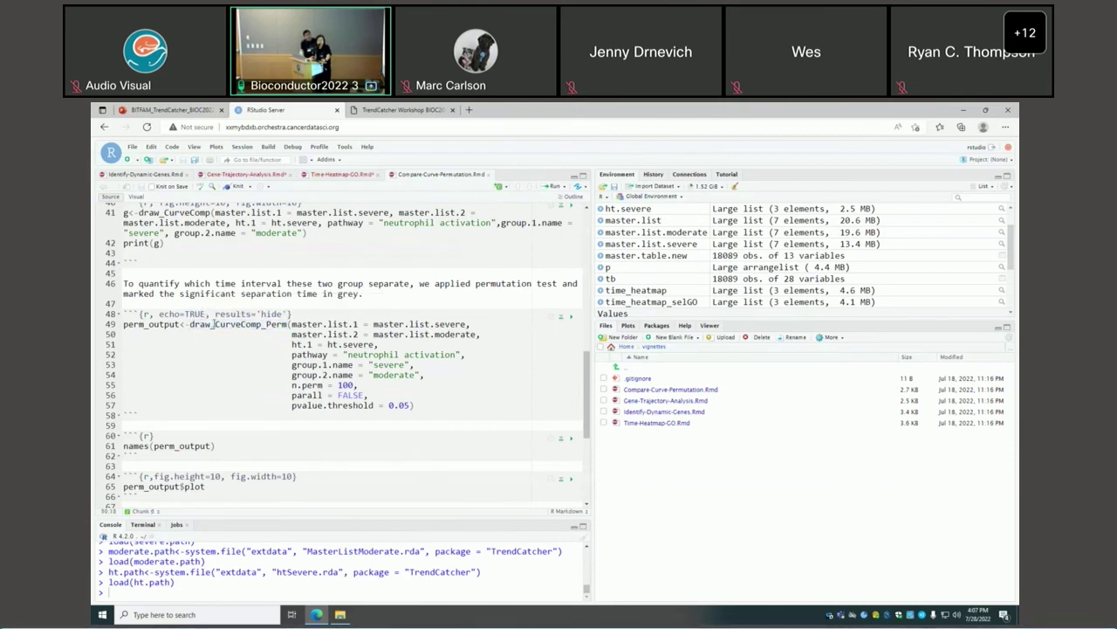
double_click(283, 325)
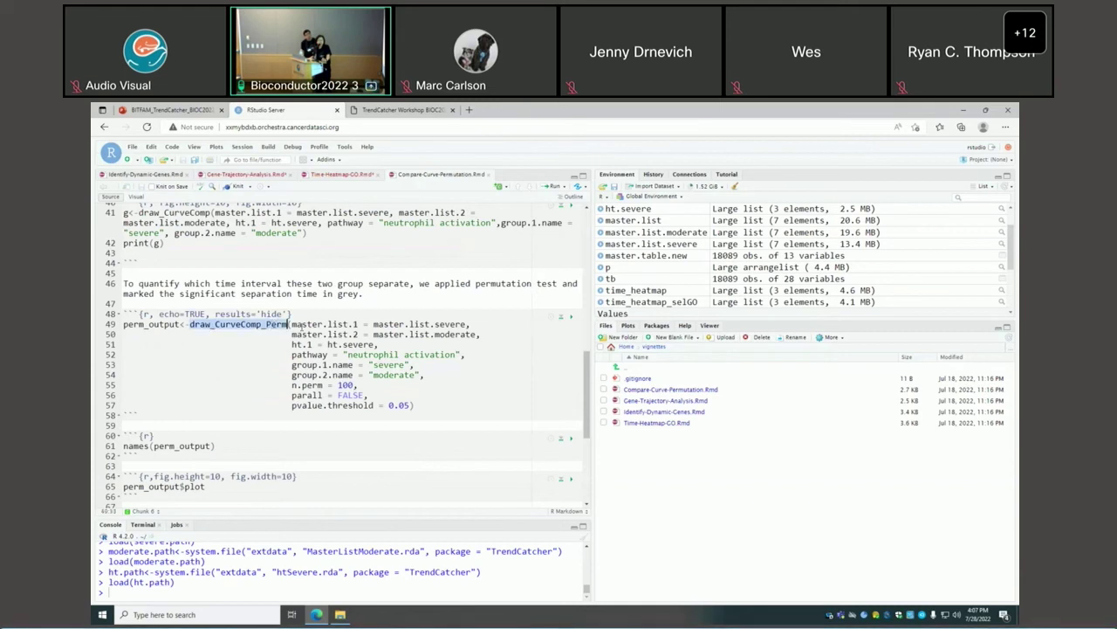
left_click(571, 316)
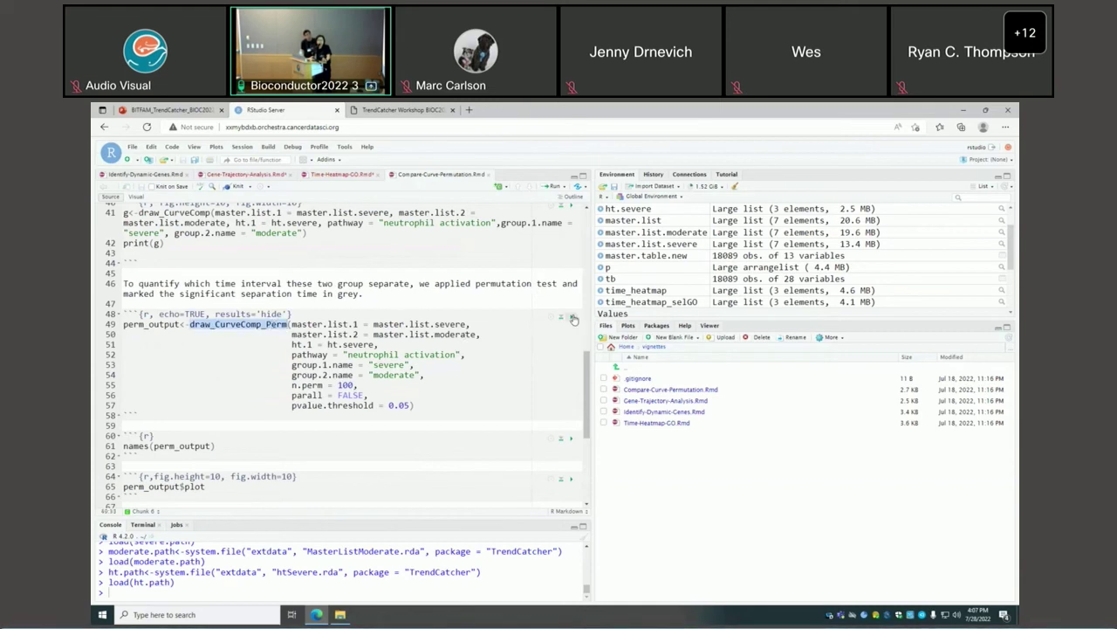
scroll(352, 438, "down", 2)
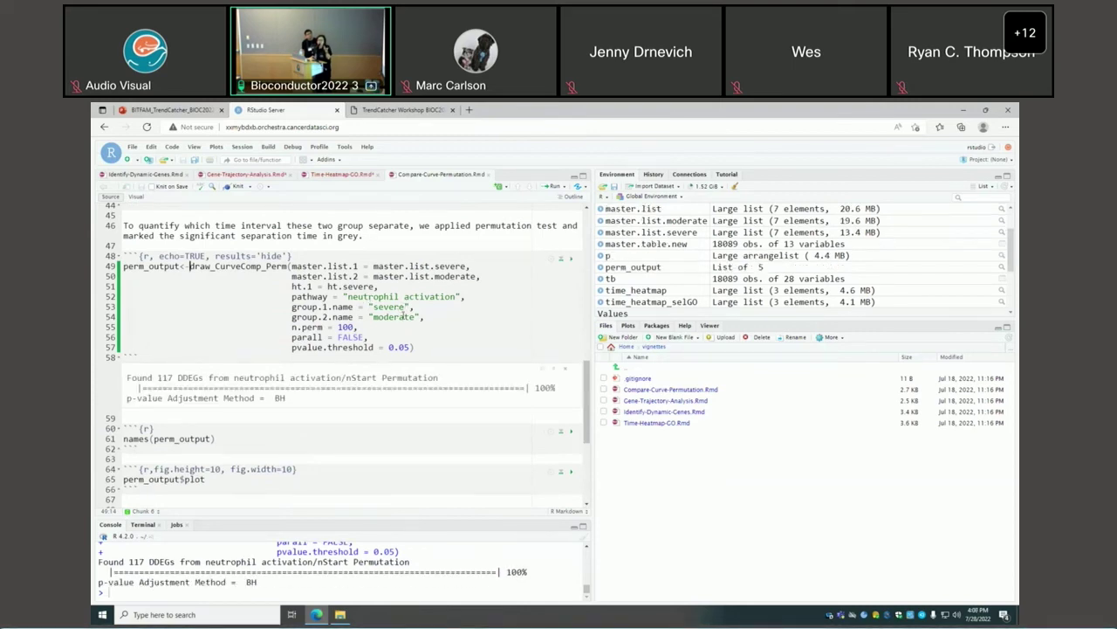
- Run the perm_output$plot chunk and examine the neutrophil activation curves and the grey separation area between the severe and moderate groups
scroll(418, 348, "down", 2)
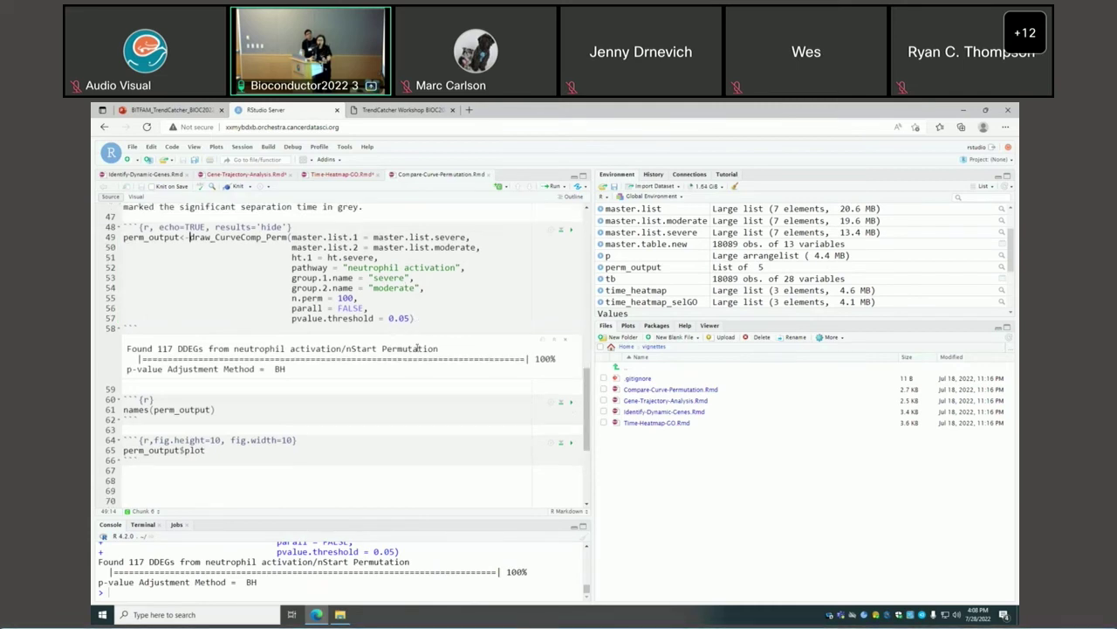
left_click(566, 415)
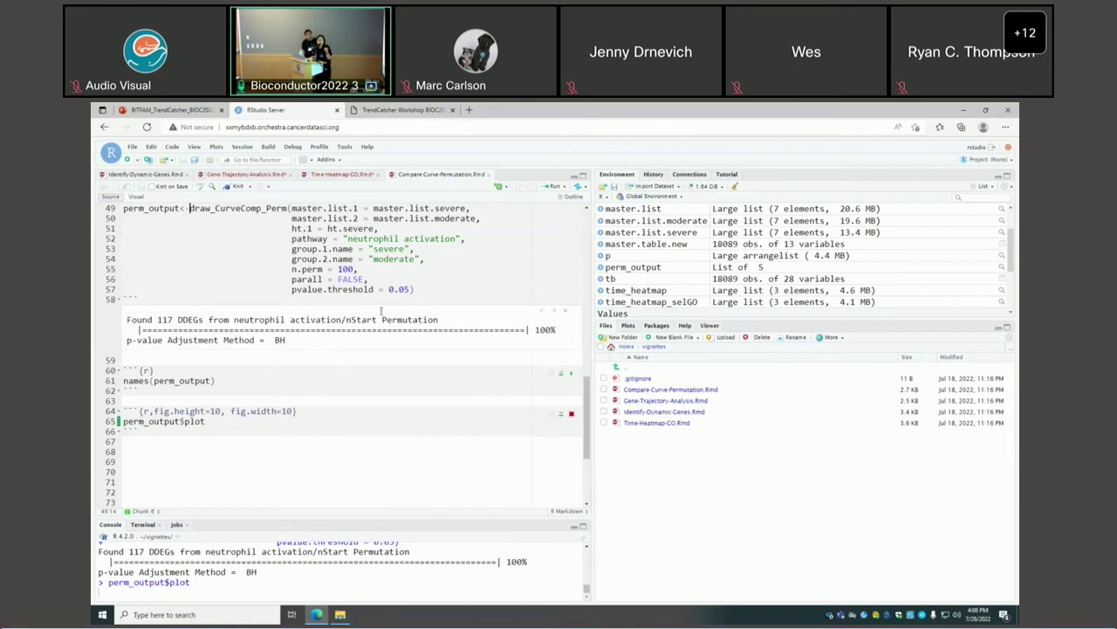
scroll(367, 340, "down", 5)
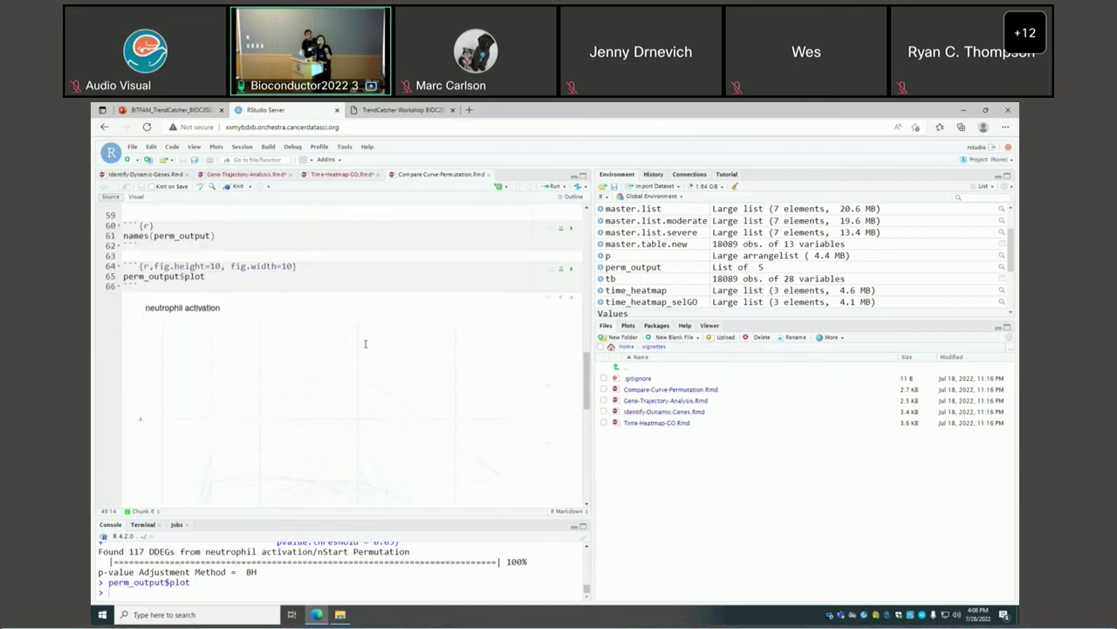
scroll(364, 347, "down", 3)
scroll(364, 347, "down", 1)
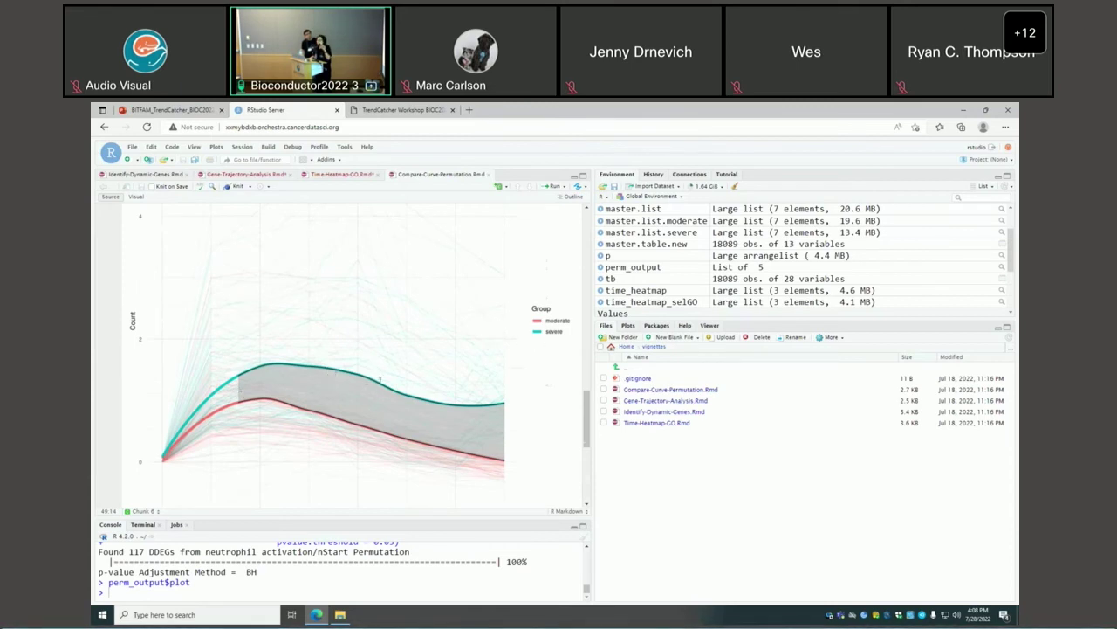
scroll(264, 335, "down", 2)
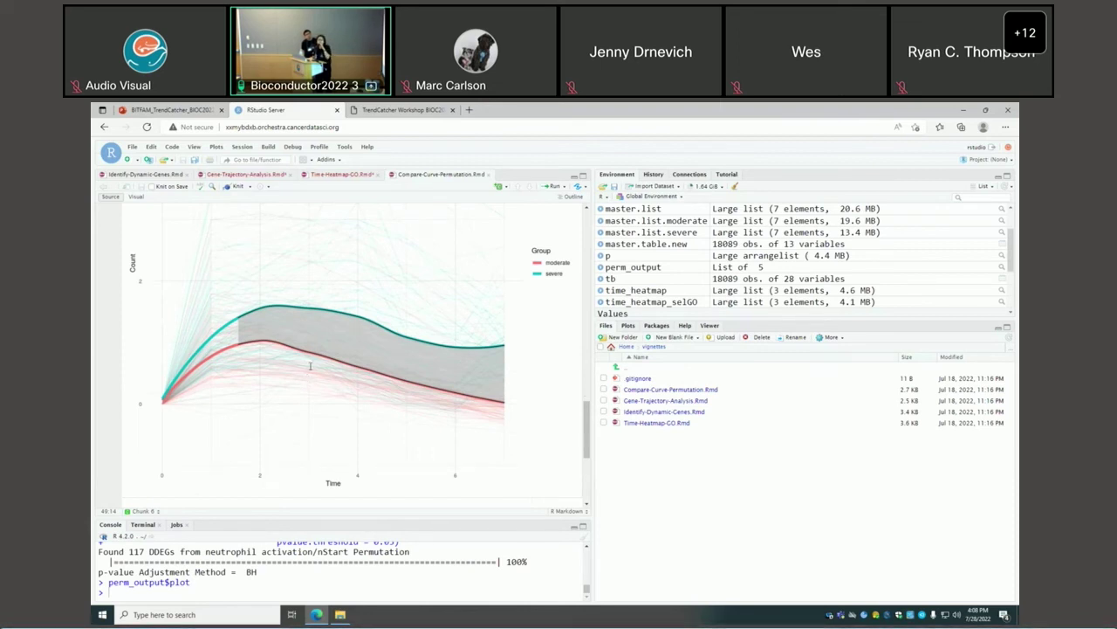
scroll(358, 374, "up", 5)
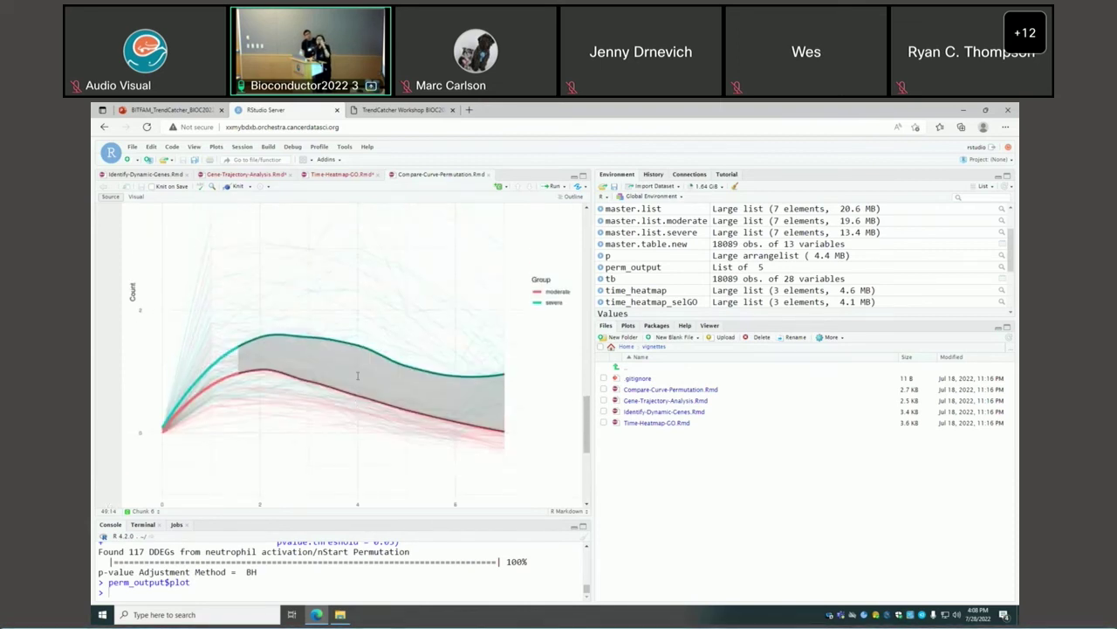
scroll(356, 377, "up", 3)
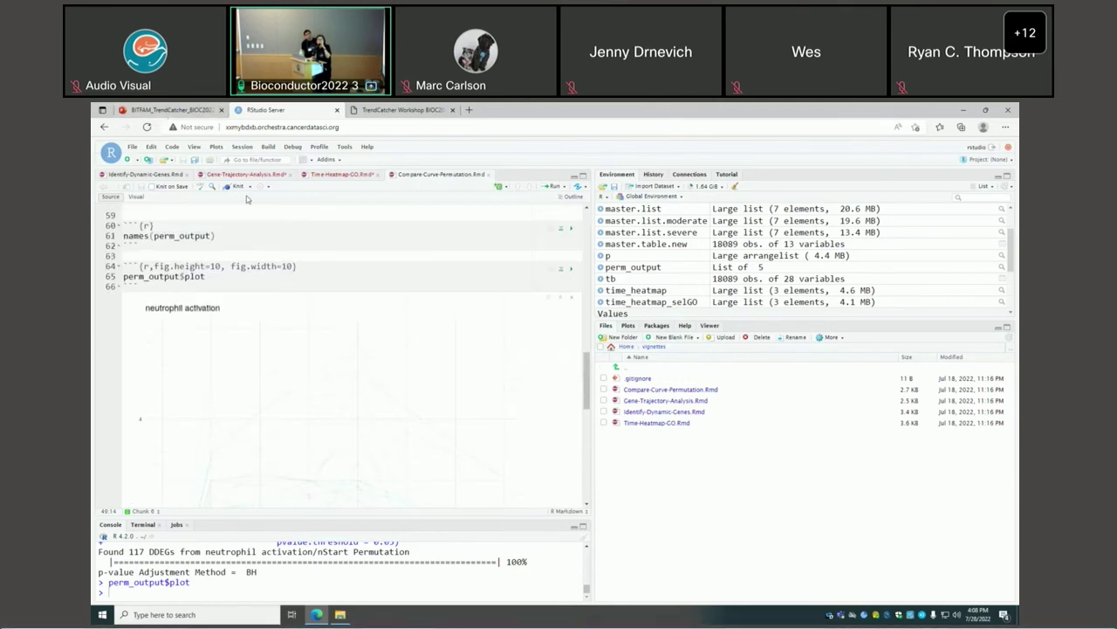
- Switch to the BITFAM_TrendCatcher_BIOC2022 workshop presentation in PowerPoint
left_click(170, 110)
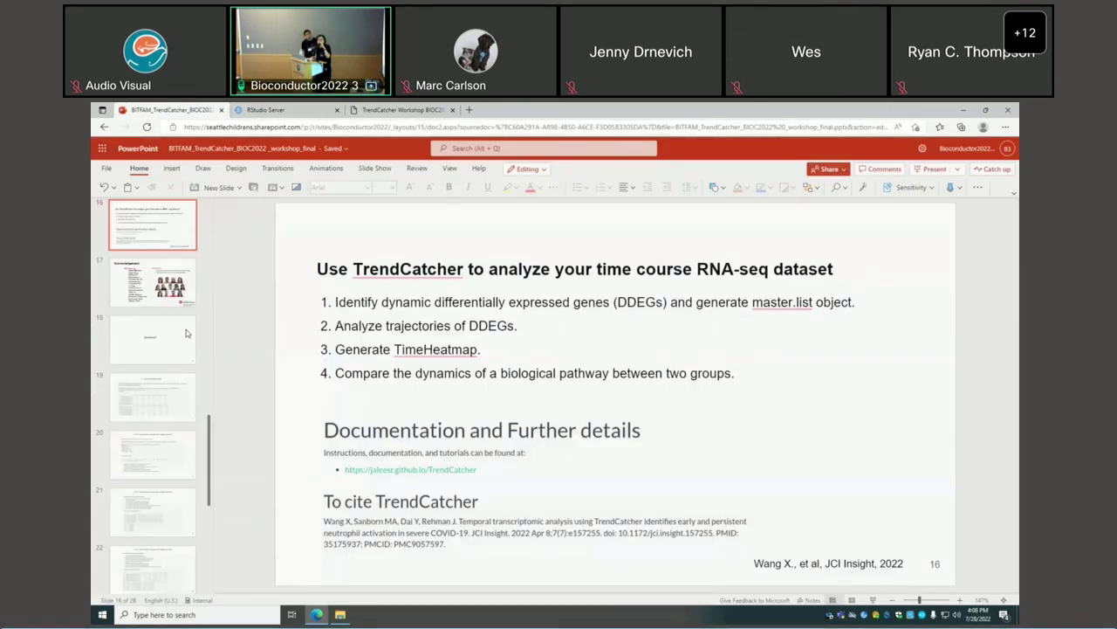